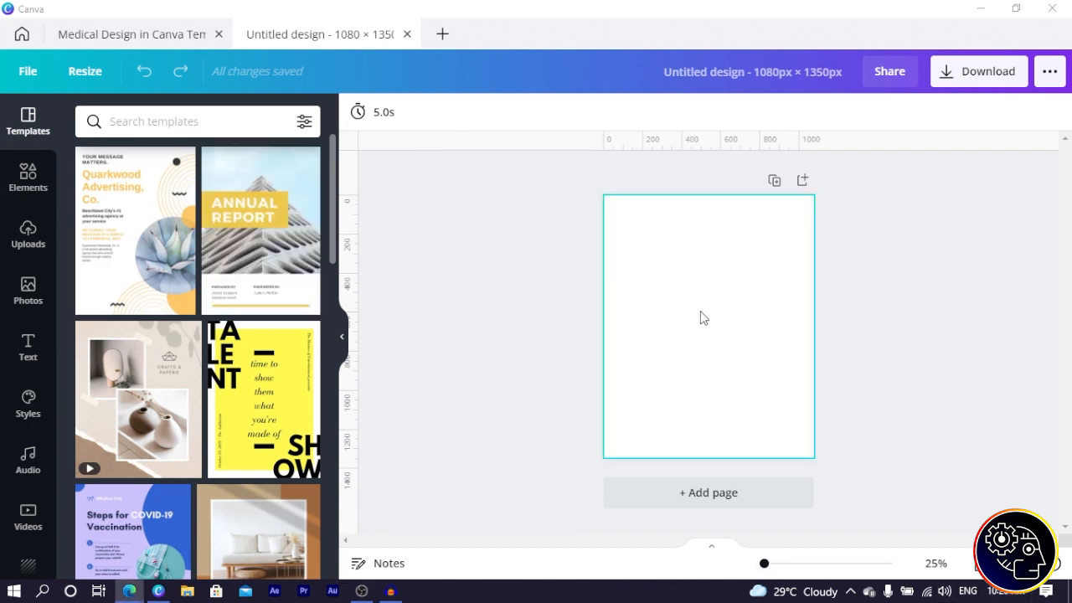
Search the photos for "beauty" and add the portrait of the woman with her hand near her chin to the page.
{"action": "left_click", "coordinate": [23, 295]}
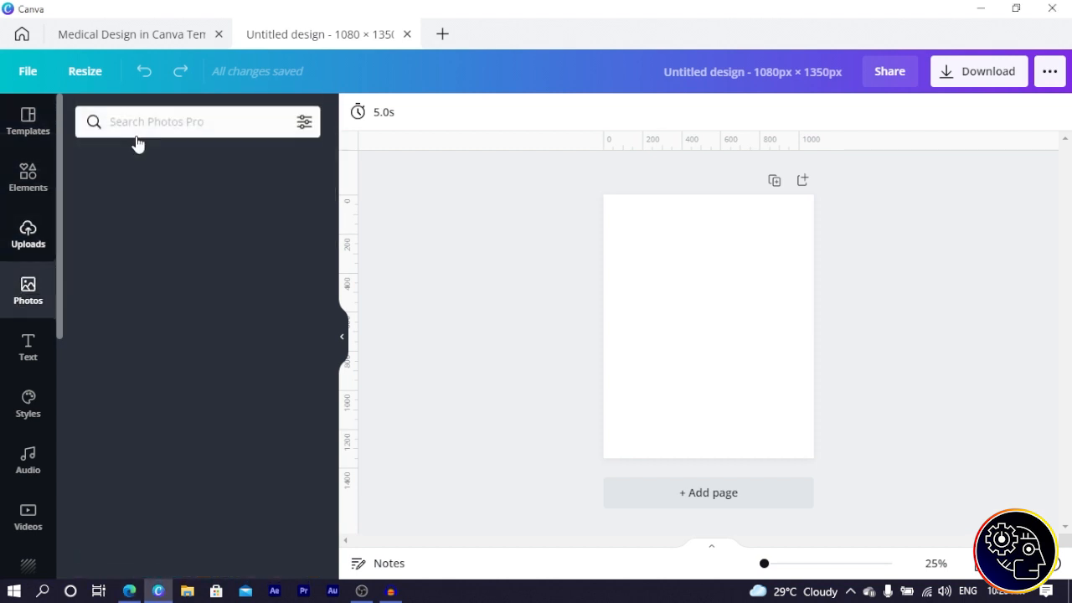
{"action": "left_click", "coordinate": [155, 122]}
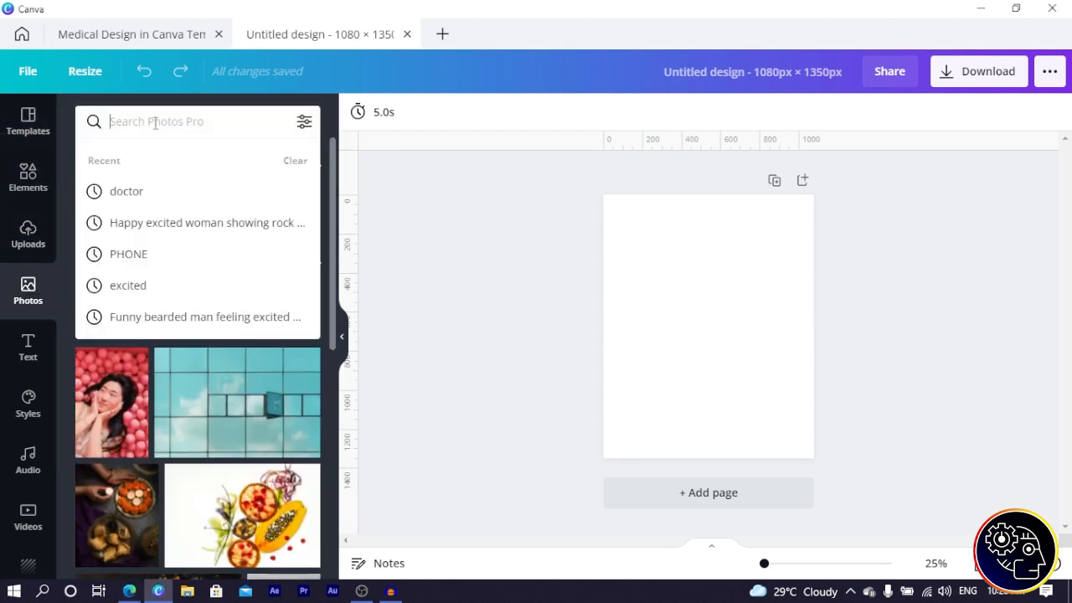
{"action": "type", "text": "beatu"}
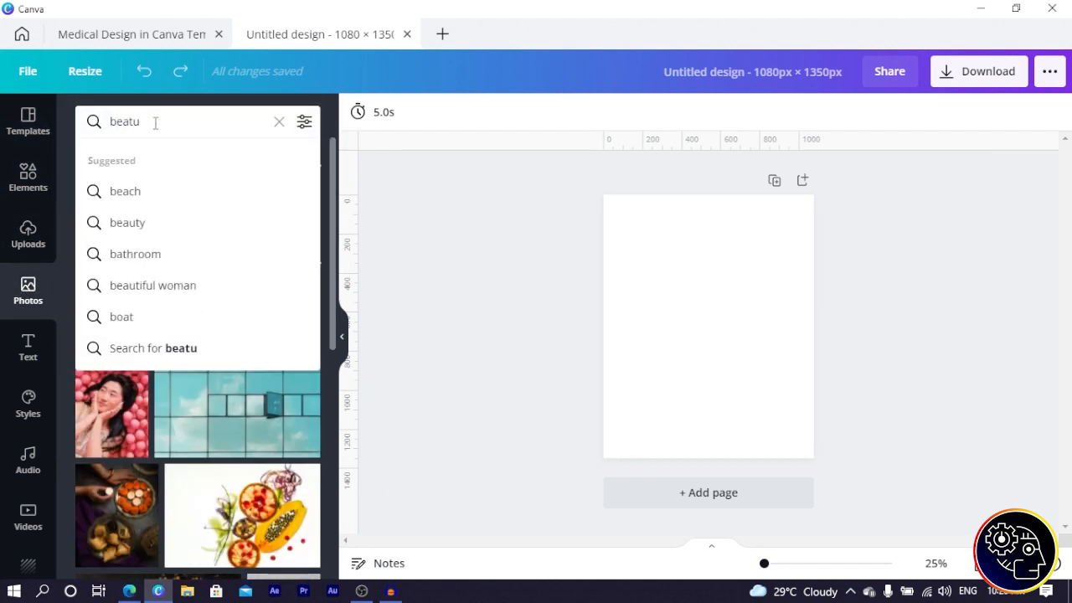
{"action": "key", "text": "BackSpace"}
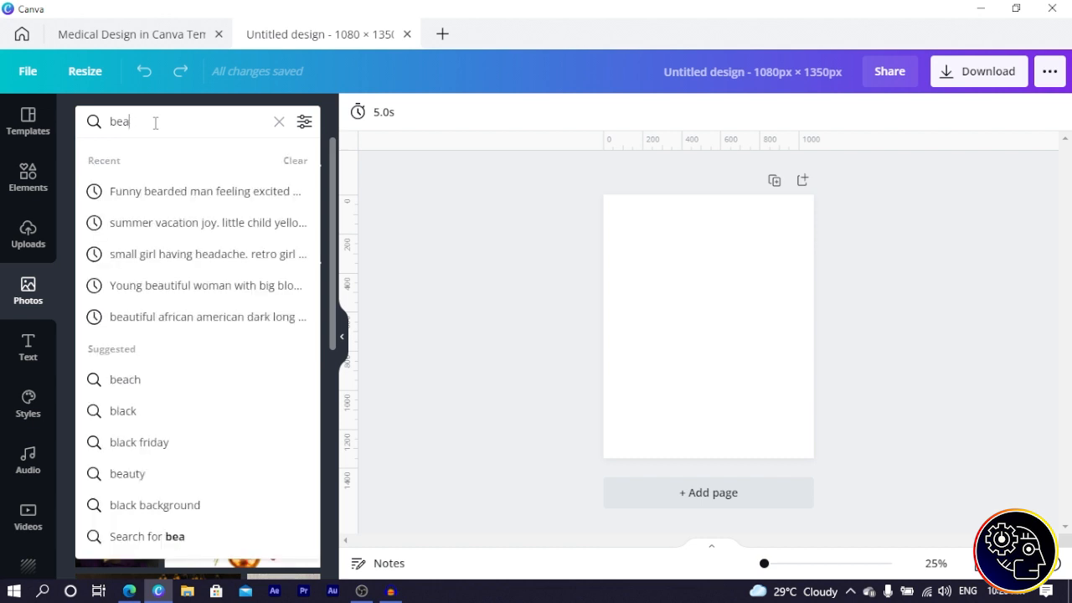
{"action": "type", "text": "uty"}
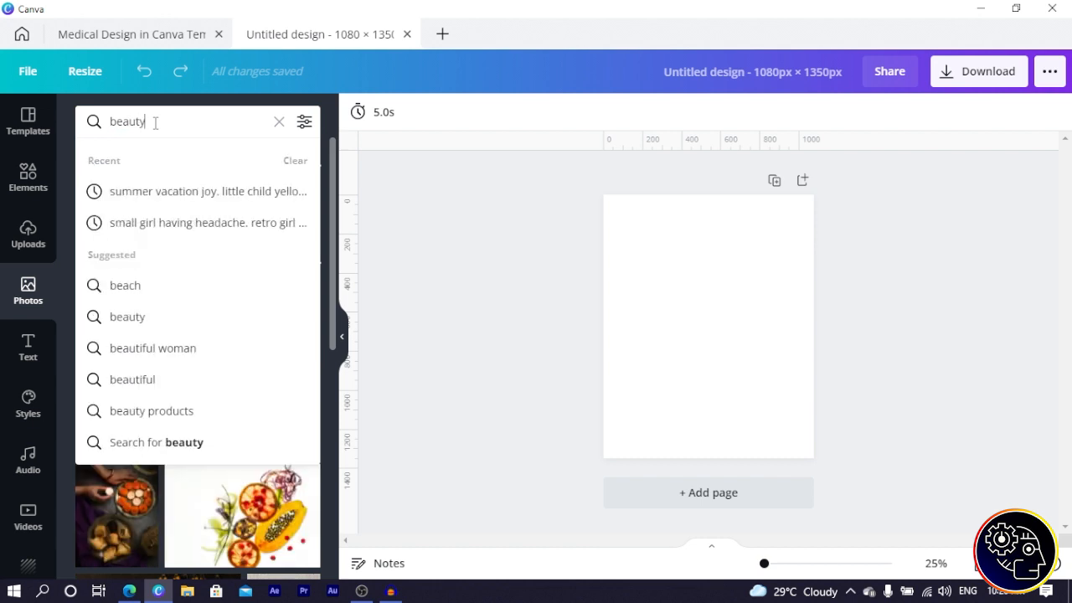
{"action": "key", "text": "Return"}
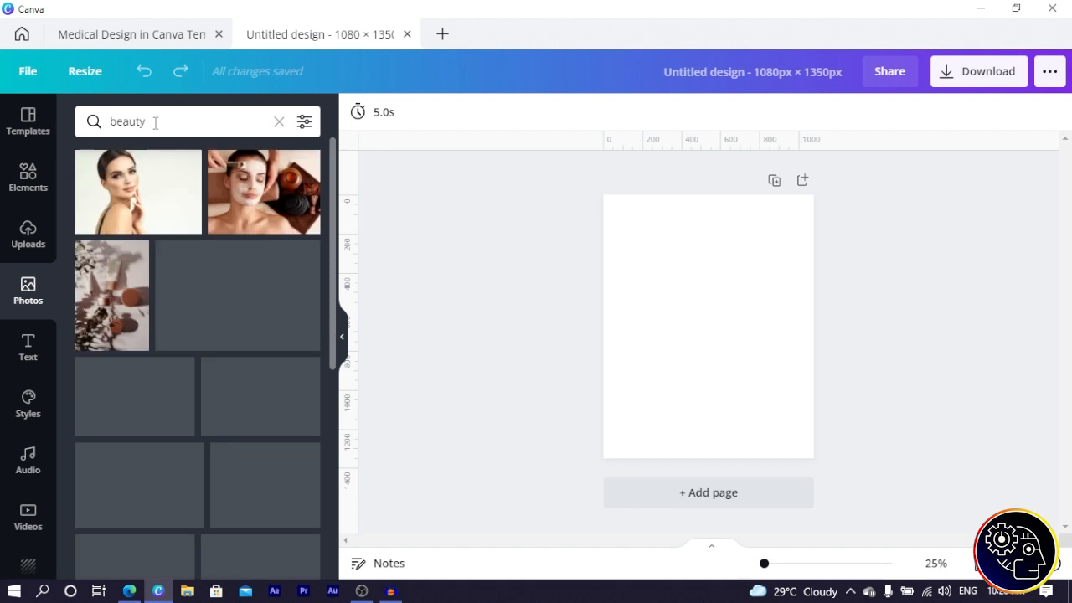
{"action": "left_click", "coordinate": [126, 197]}
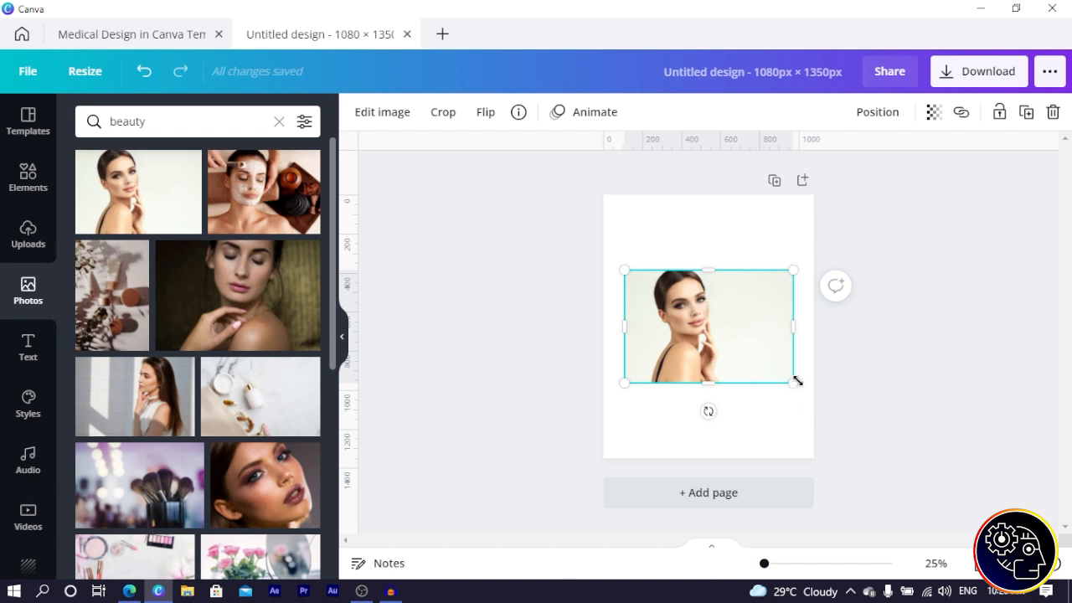
Fill the whole page with the portrait as its background and shift the crop so more of the face shows.
{"action": "left_click_drag", "start_coordinate": [796, 381], "coordinate": [899, 486]}
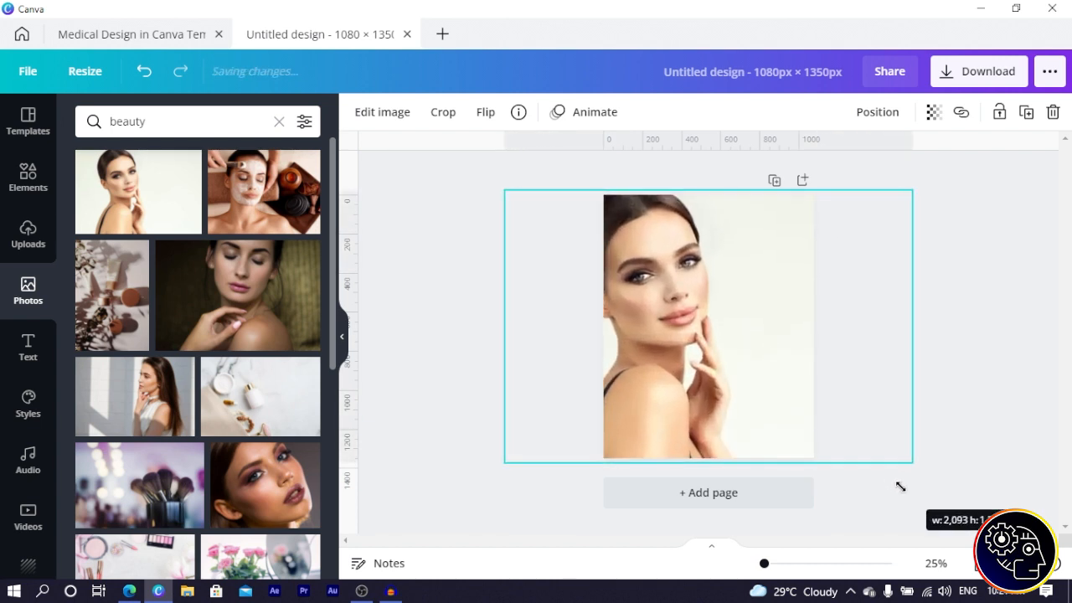
{"action": "left_click", "coordinate": [419, 327]}
{"action": "left_click", "coordinate": [664, 386]}
{"action": "double_click", "coordinate": [665, 386]}
{"action": "mouse_move", "coordinate": [645, 371]}
{"action": "left_mouse_down"}
{"action": "mouse_move", "coordinate": [668, 374]}
{"action": "mouse_move", "coordinate": [658, 370]}
{"action": "left_mouse_up"}
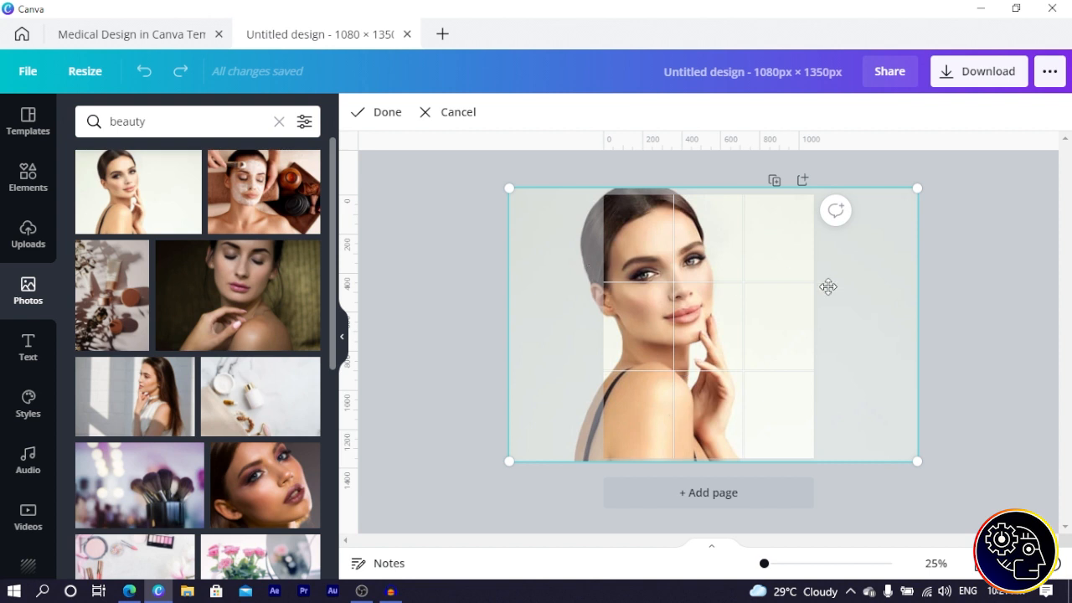
{"action": "left_click", "coordinate": [475, 282]}
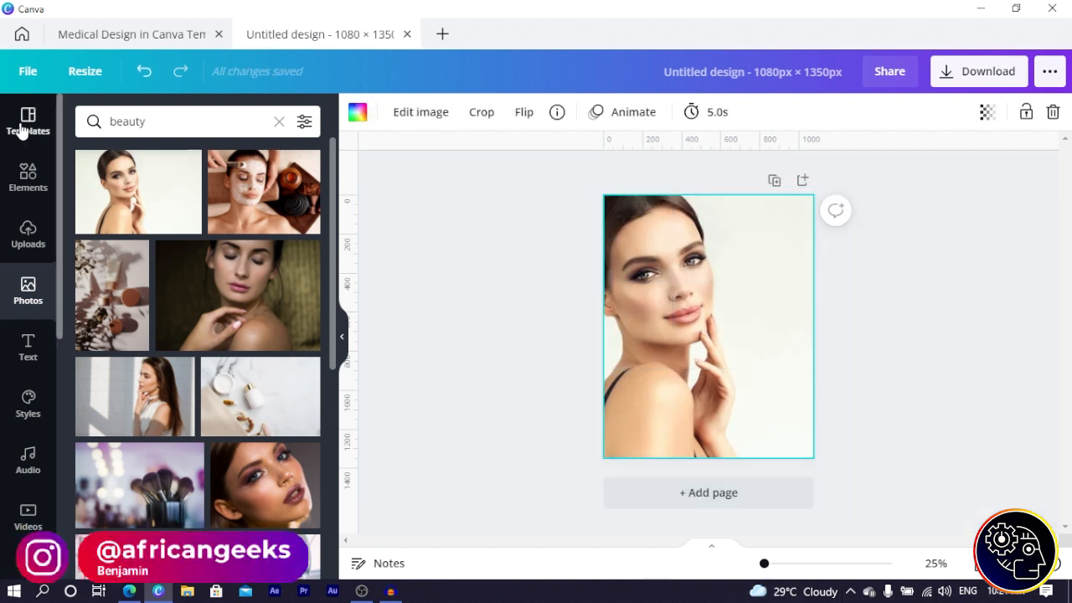
Search the elements for "gradient" and add the pink-to-orange blob shape to the page.
{"action": "left_click", "coordinate": [31, 185]}
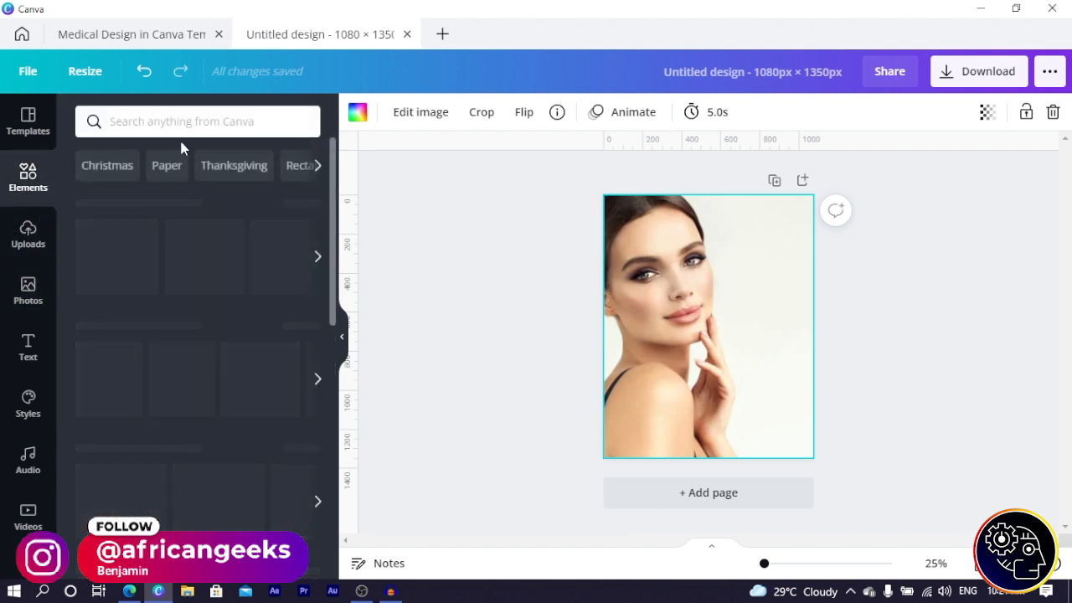
{"action": "left_click", "coordinate": [173, 123]}
{"action": "type", "text": "gra"}
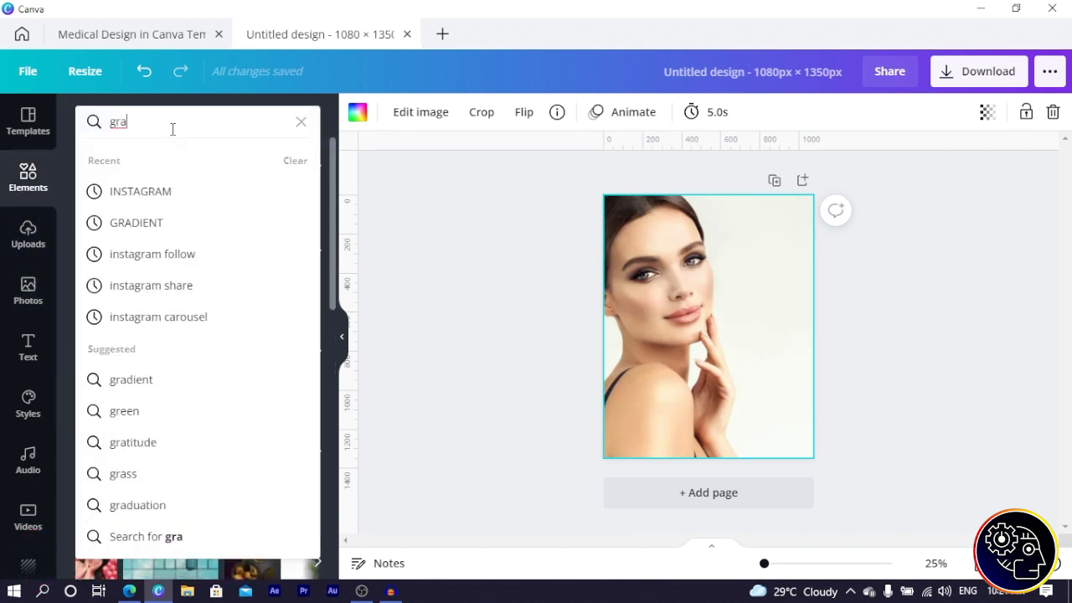
{"action": "type", "text": "dient"}
{"action": "key", "text": "Return"}
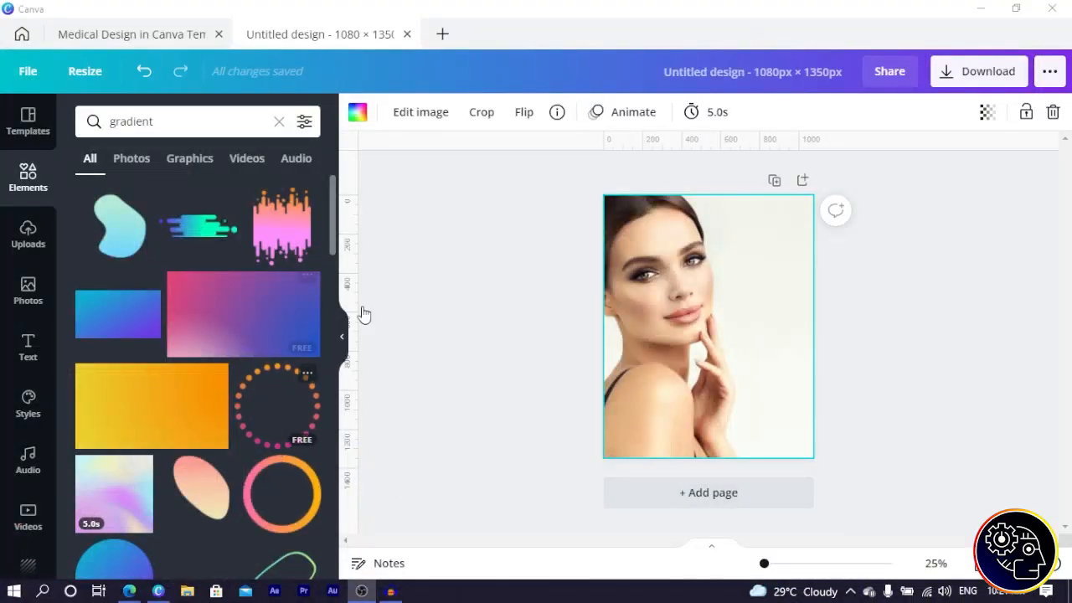
{"action": "scroll", "coordinate": [82, 201], "scroll_direction": "down", "scroll_amount": 2}
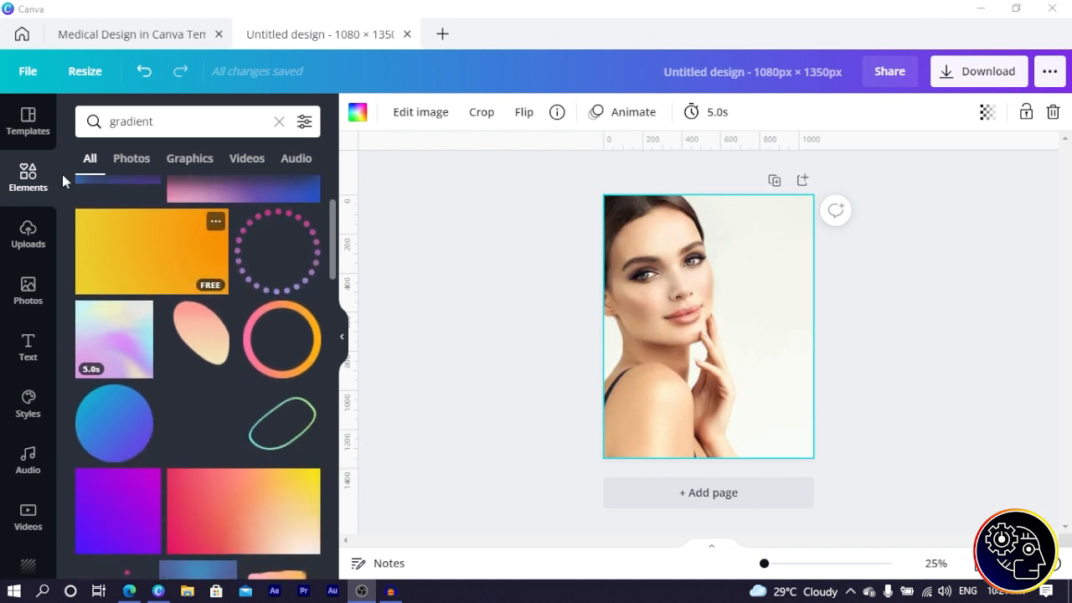
{"action": "scroll", "coordinate": [125, 233], "scroll_direction": "up", "scroll_amount": 2}
{"action": "scroll", "coordinate": [188, 343], "scroll_direction": "down", "scroll_amount": 4}
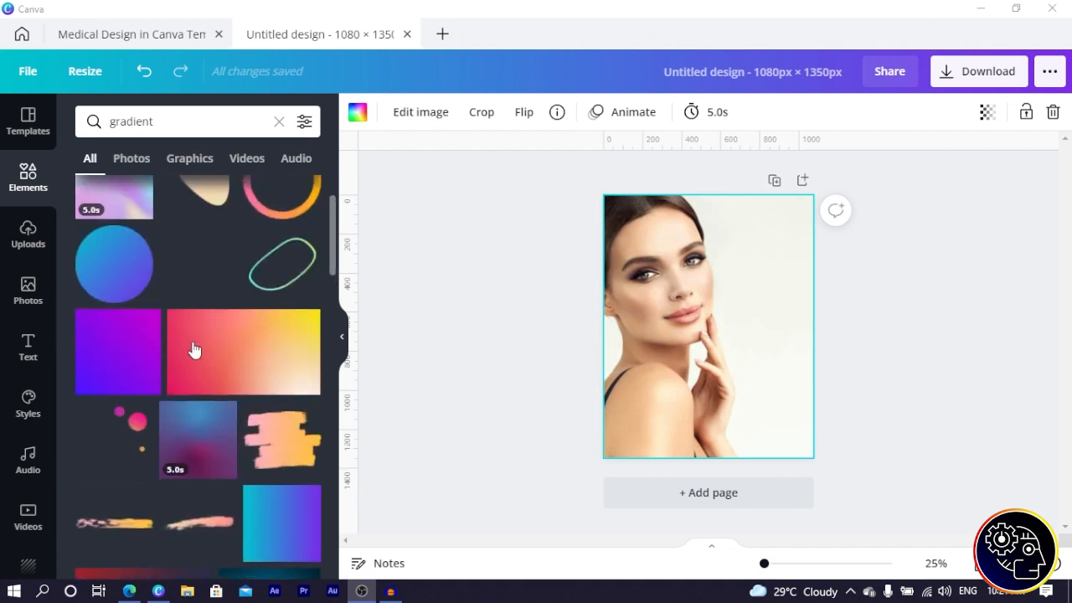
{"action": "scroll", "coordinate": [246, 340], "scroll_direction": "down", "scroll_amount": 5}
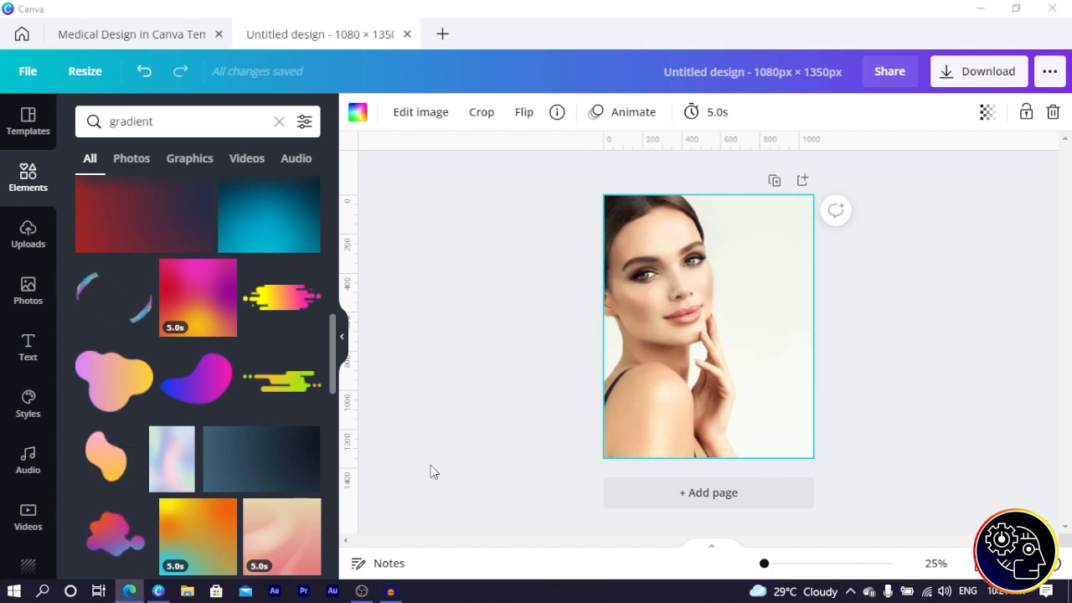
{"action": "left_click", "coordinate": [92, 453]}
Search the elements for "blob" in place of "gradient".
{"action": "left_click", "coordinate": [216, 120]}
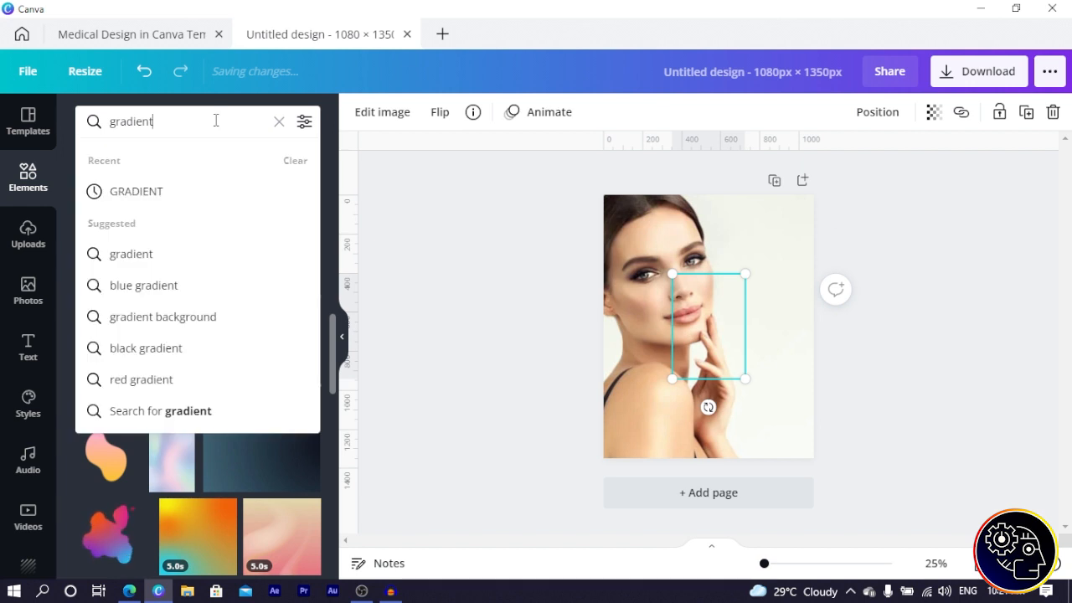
{"action": "key", "text": "ctrl+a"}
{"action": "type", "text": "blob"}
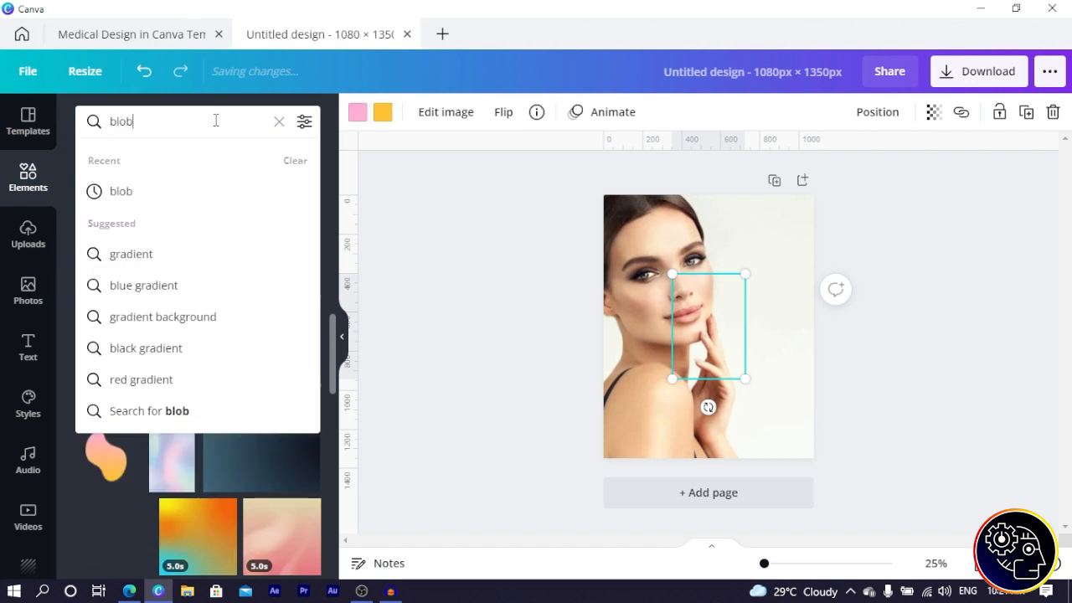
{"action": "key", "text": "Return"}
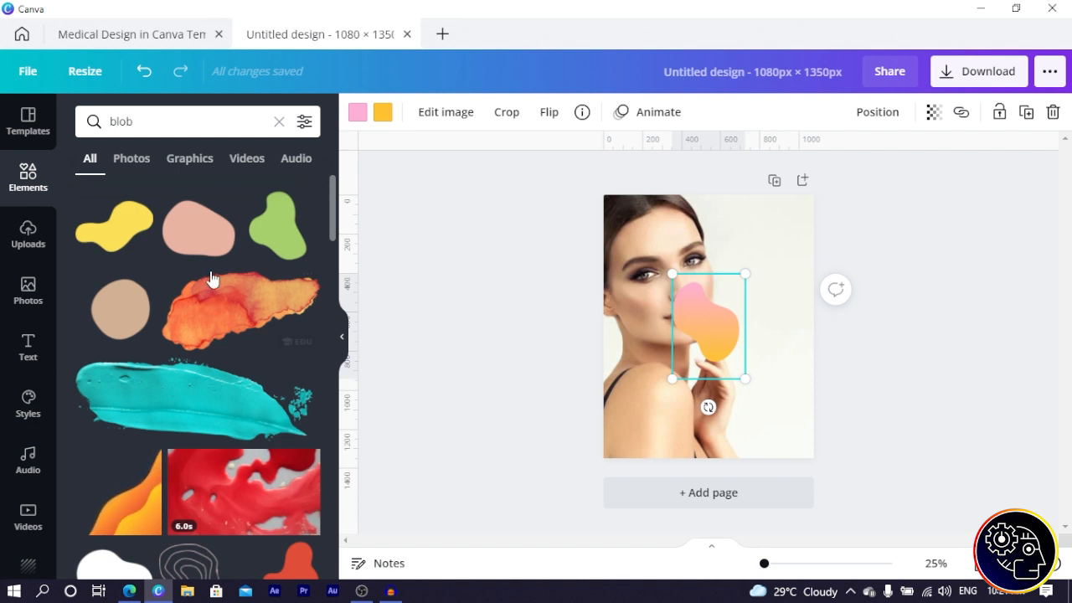
Add the green blob, move the gradient blob to the page's left edge, and try the green one enlarged and rotated over the portrait.
{"action": "left_click", "coordinate": [279, 243]}
{"action": "left_click_drag", "start_coordinate": [692, 317], "coordinate": [730, 273]}
{"action": "left_click_drag", "start_coordinate": [714, 355], "coordinate": [598, 302]}
{"action": "left_click", "coordinate": [744, 300]}
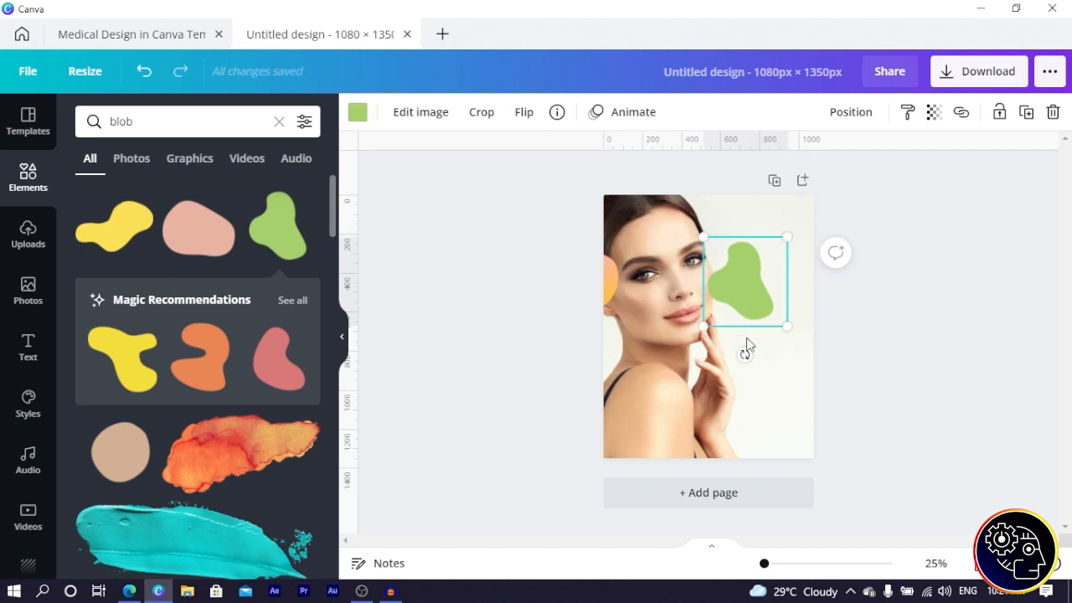
{"action": "left_click_drag", "start_coordinate": [698, 338], "coordinate": [563, 473]}
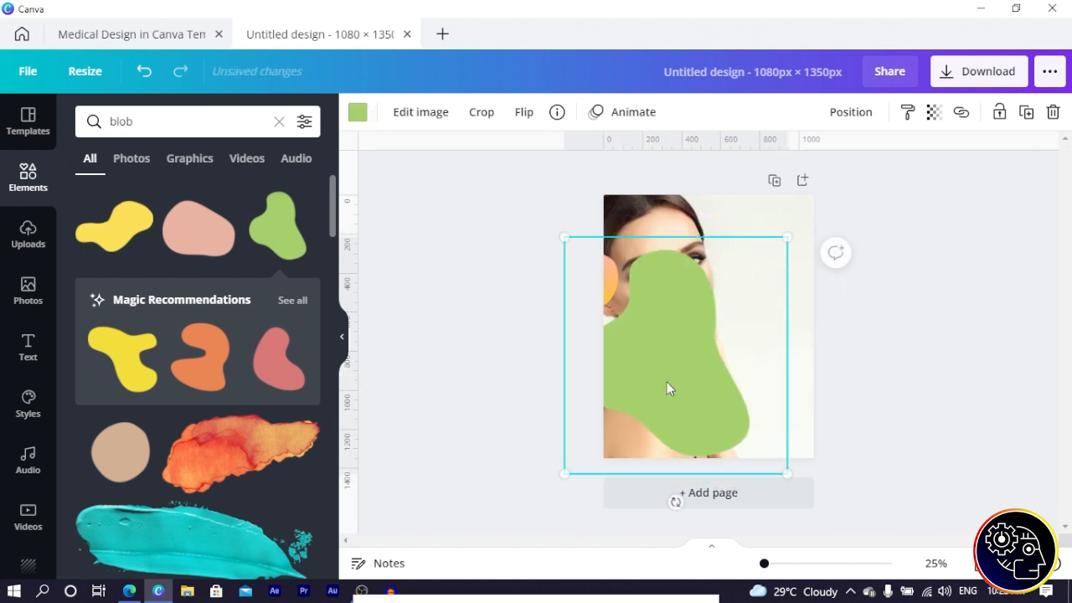
{"action": "left_click_drag", "start_coordinate": [668, 388], "coordinate": [716, 311]}
{"action": "left_click_drag", "start_coordinate": [725, 430], "coordinate": [662, 419]}
Replace the green blob with the yellow blob from the magic recommendations.
{"action": "left_click", "coordinate": [124, 372]}
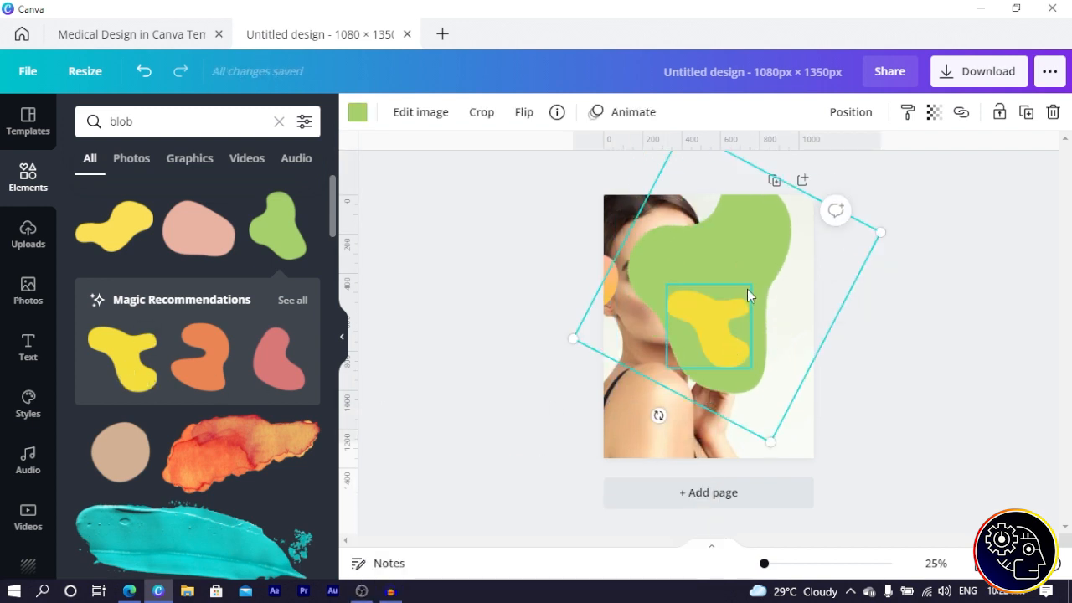
{"action": "key", "text": "Delete"}
{"action": "left_click", "coordinate": [708, 358]}
Enlarge, rotate and position the yellow blob so its curve covers the page's right side and lower-right area, leaving the face clear.
{"action": "left_click_drag", "start_coordinate": [708, 397], "coordinate": [637, 355]}
{"action": "left_click_drag", "start_coordinate": [658, 433], "coordinate": [783, 287]}
{"action": "left_click_drag", "start_coordinate": [689, 475], "coordinate": [662, 561]}
{"action": "left_click_drag", "start_coordinate": [697, 424], "coordinate": [722, 405]}
{"action": "left_click_drag", "start_coordinate": [553, 258], "coordinate": [507, 244]}
{"action": "left_click_drag", "start_coordinate": [770, 371], "coordinate": [793, 370]}
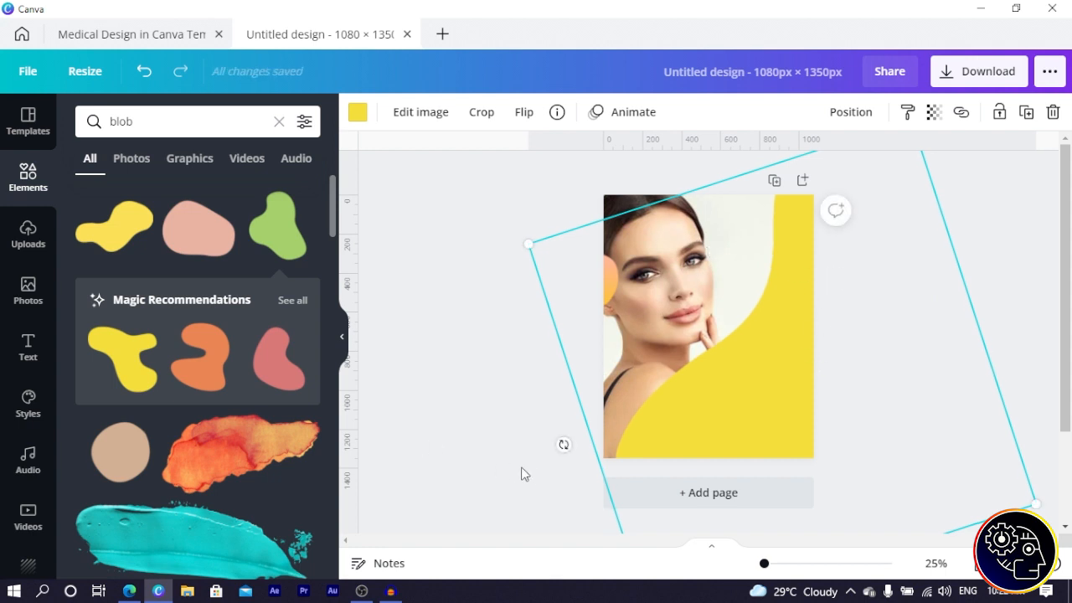
{"action": "left_click_drag", "start_coordinate": [553, 440], "coordinate": [584, 473]}
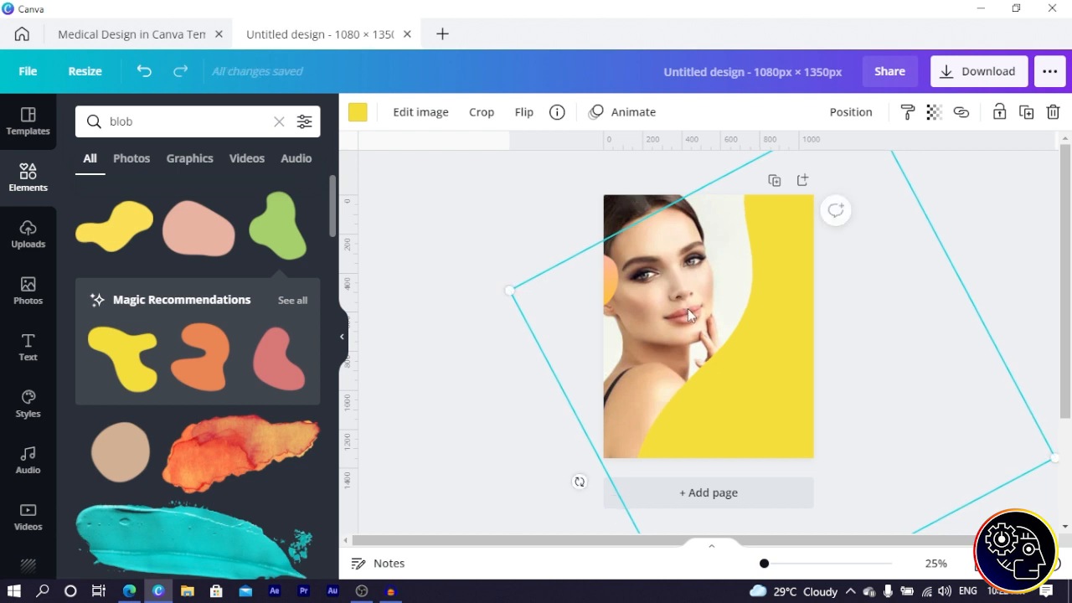
Duplicate the large yellow blob and remove the pink-to-orange blob at the page's left edge.
{"action": "key", "text": "ctrl+d"}
{"action": "left_click", "coordinate": [584, 221]}
{"action": "left_click", "coordinate": [614, 283], "text": "ctrl"}
{"action": "left_click", "coordinate": [614, 283], "text": "ctrl"}
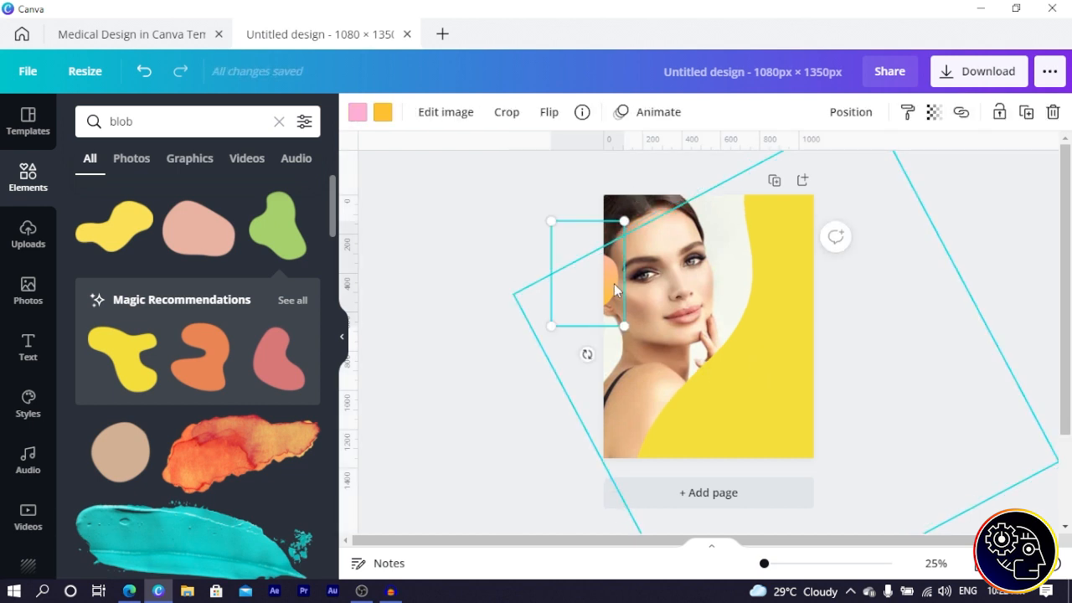
{"action": "key", "text": "Escape"}
Flip the duplicated yellow blob vertically and horizontally, then place and slightly rotate it over the page's upper-left corner.
{"action": "left_click_drag", "start_coordinate": [782, 349], "coordinate": [651, 311]}
{"action": "left_click", "coordinate": [524, 111]}
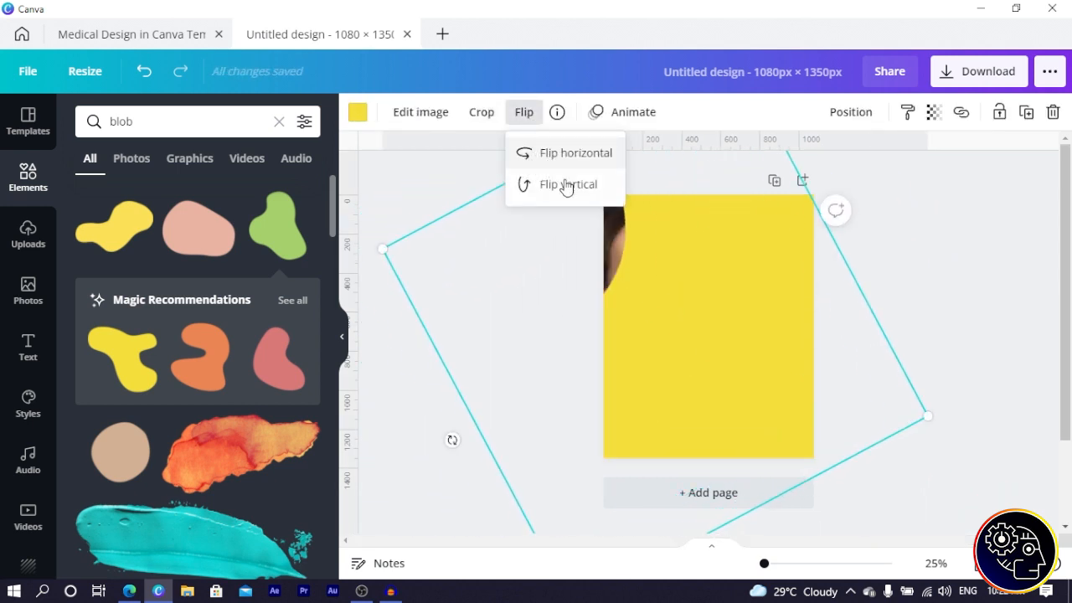
{"action": "left_click", "coordinate": [565, 183]}
{"action": "left_click", "coordinate": [570, 154]}
{"action": "left_click_drag", "start_coordinate": [664, 316], "coordinate": [628, 187]}
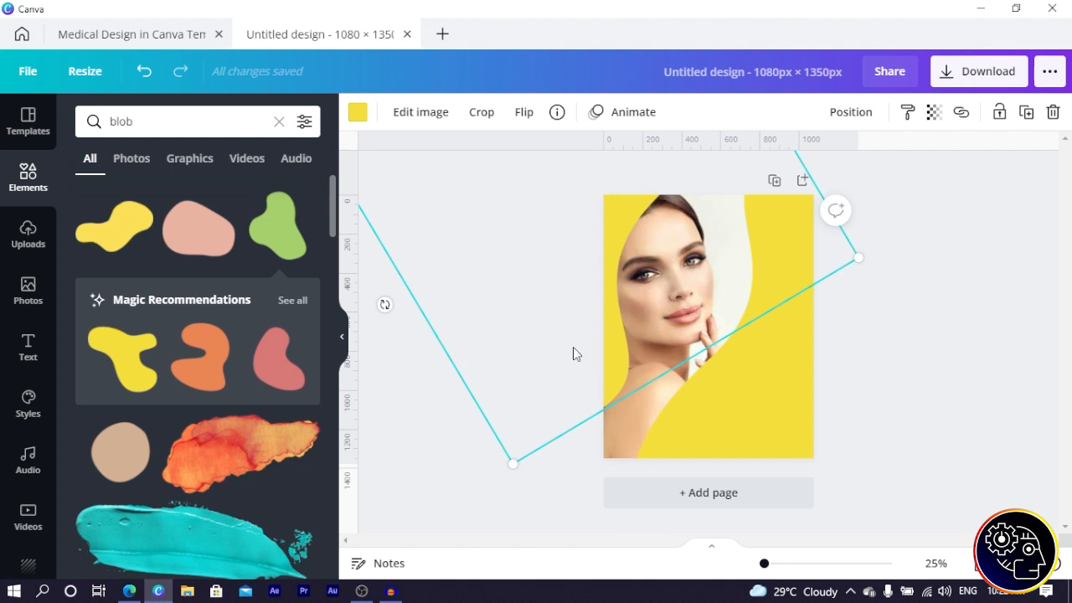
{"action": "left_click_drag", "start_coordinate": [378, 308], "coordinate": [356, 290]}
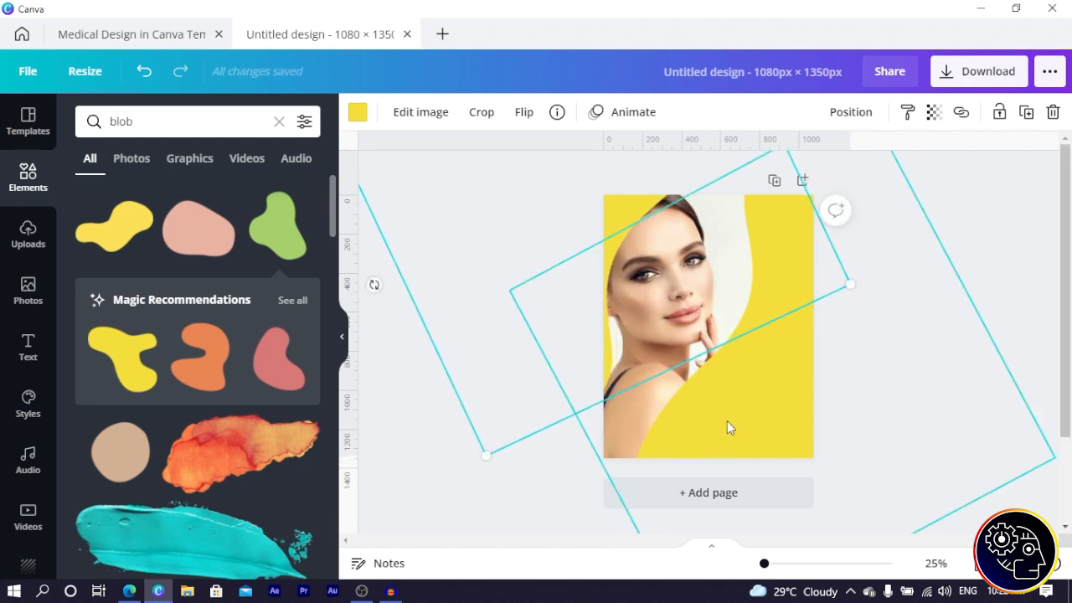
{"action": "left_click", "coordinate": [471, 483]}
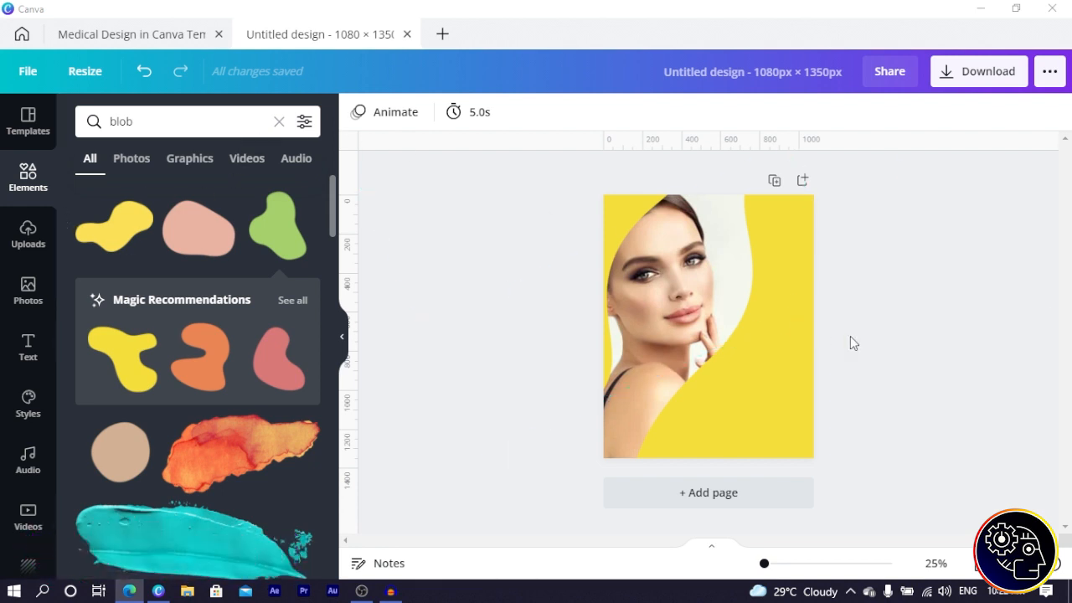
Recolour the yellow blob on the page's lower right with the green hex code 749855.
{"action": "left_click", "coordinate": [796, 353]}
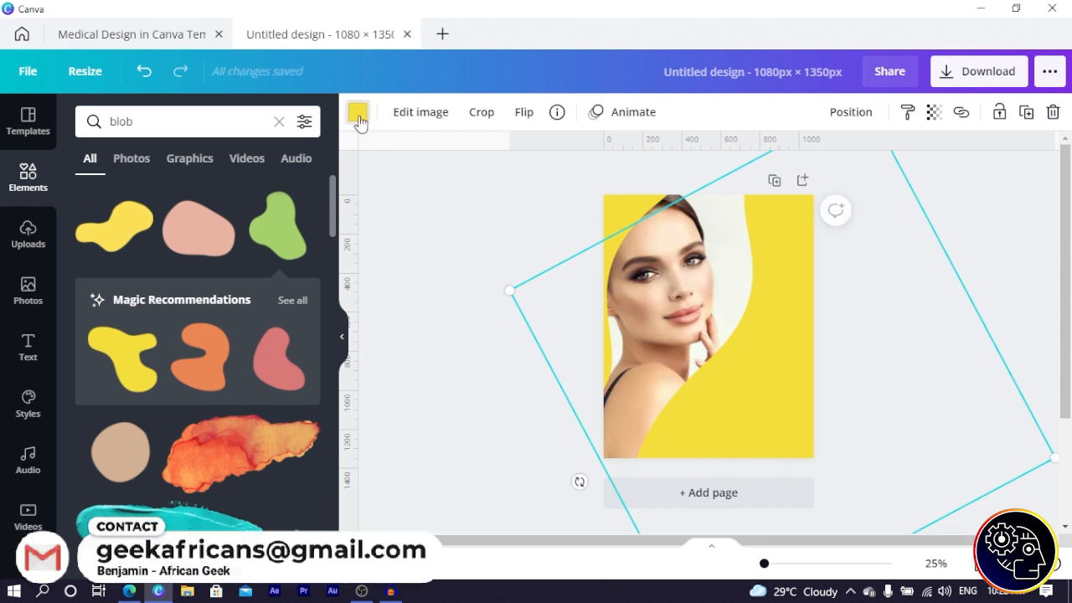
{"action": "left_click", "coordinate": [357, 114]}
{"action": "type", "text": "749855"}
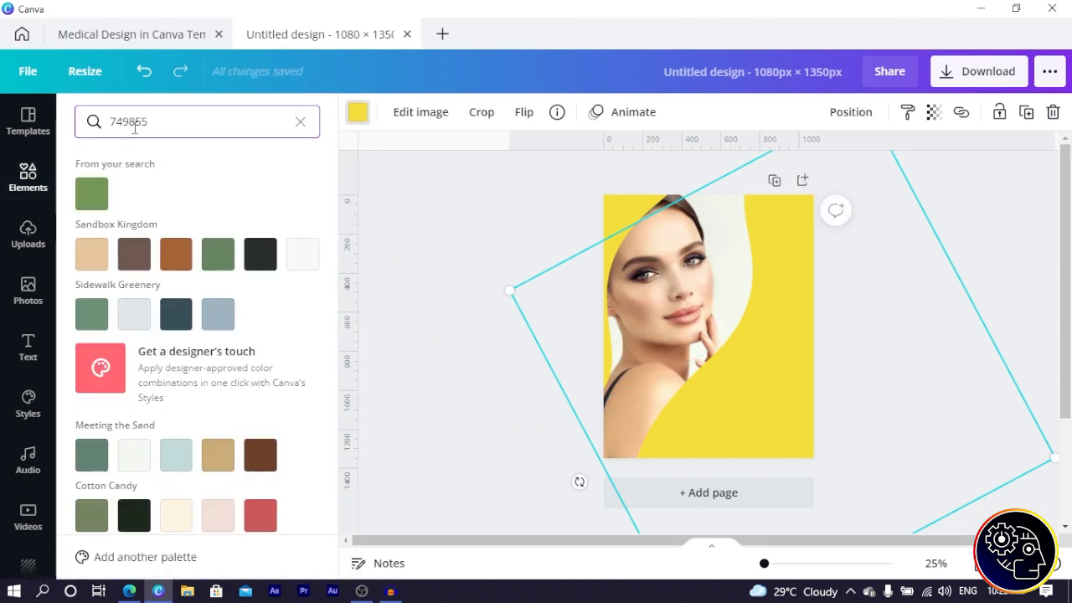
{"action": "left_click", "coordinate": [92, 194]}
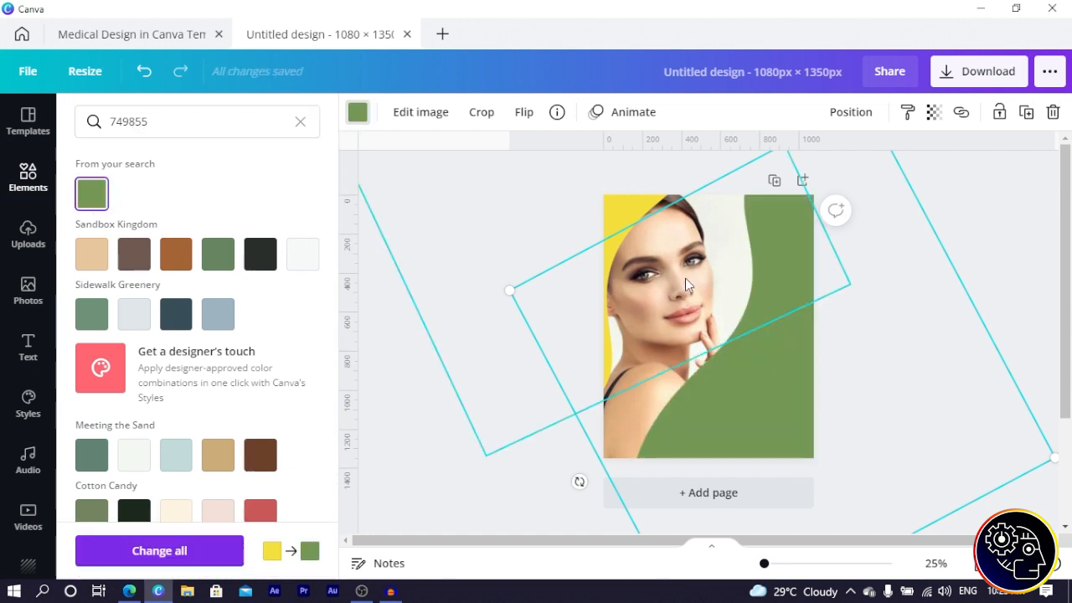
Apply the same green 749855 to the yellow blob in the page's upper-left corner.
{"action": "left_click", "coordinate": [615, 211]}
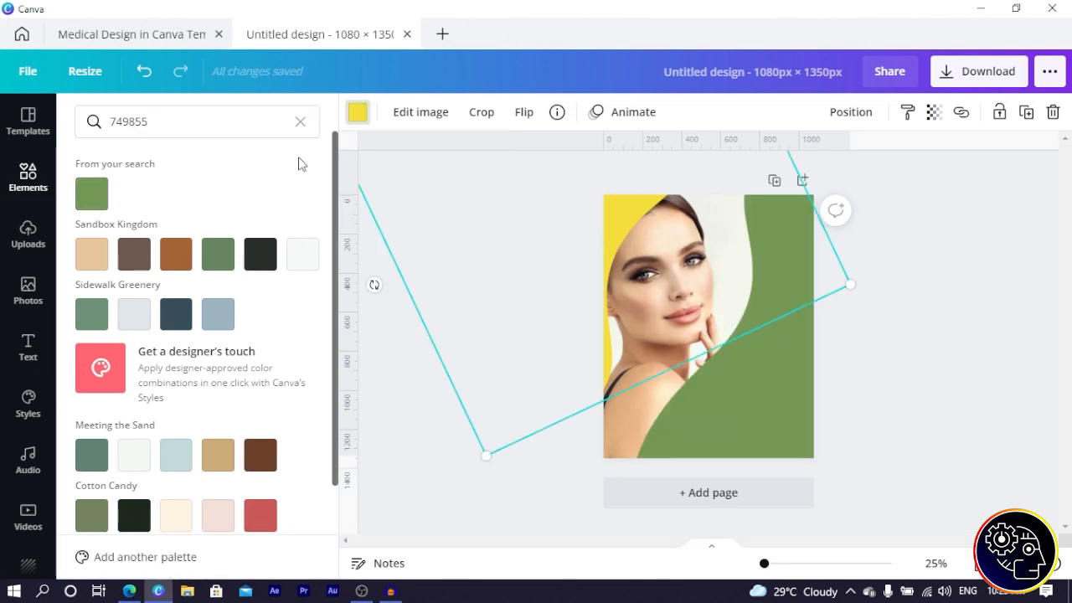
{"action": "left_click", "coordinate": [98, 199]}
{"action": "left_click", "coordinate": [423, 472]}
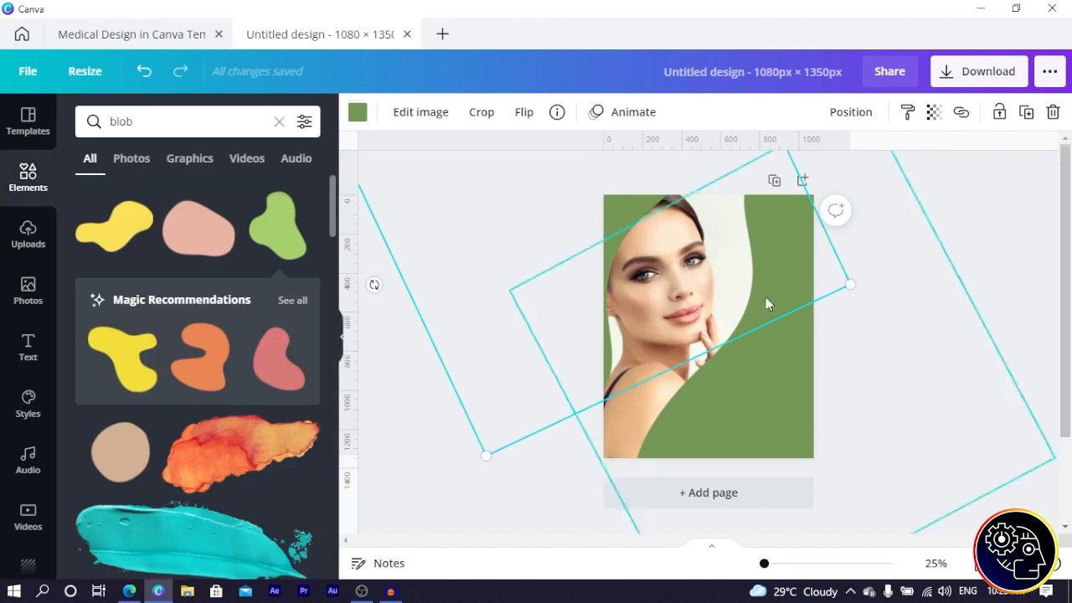
{"action": "left_click", "coordinate": [981, 321]}
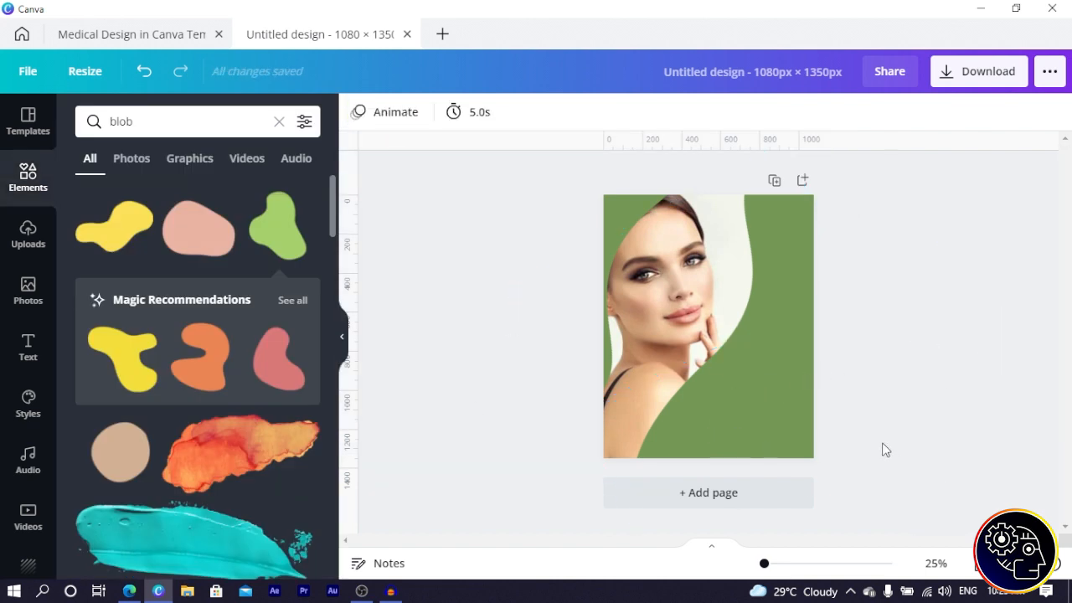
Duplicate the green blob on the page's lower right and offset the copy slightly up and to the right.
{"action": "left_click", "coordinate": [759, 421]}
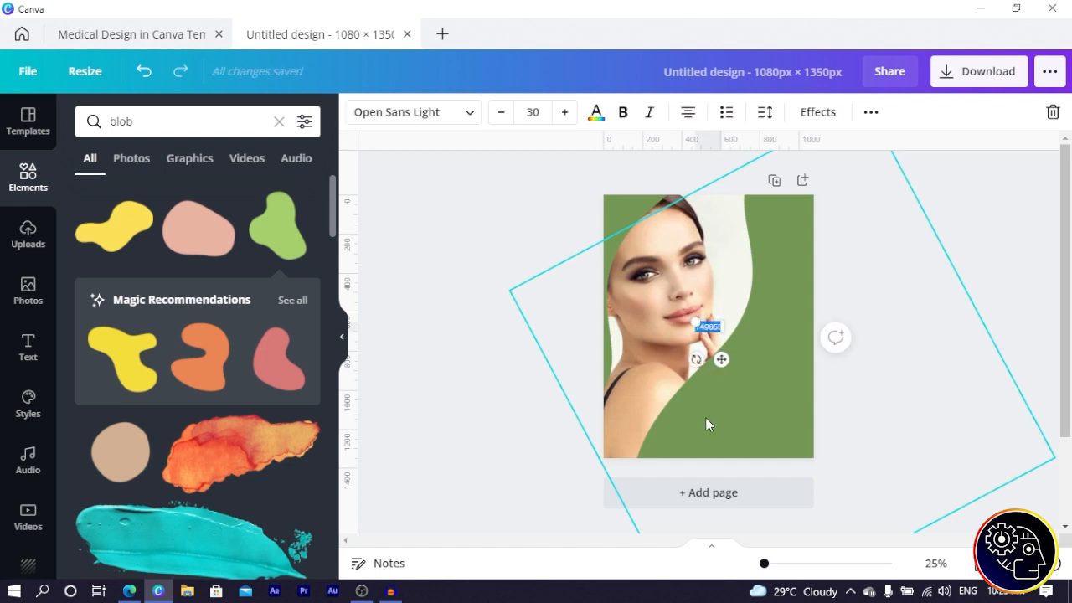
{"action": "left_click", "coordinate": [474, 375]}
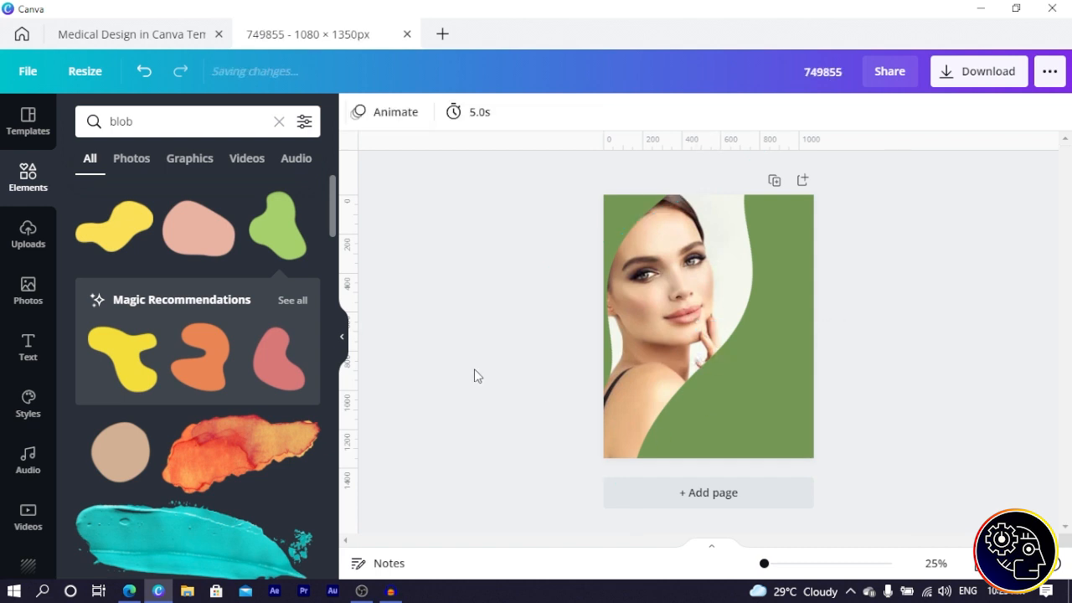
{"action": "left_click", "coordinate": [737, 381]}
{"action": "left_click_drag", "start_coordinate": [742, 387], "coordinate": [757, 361]}
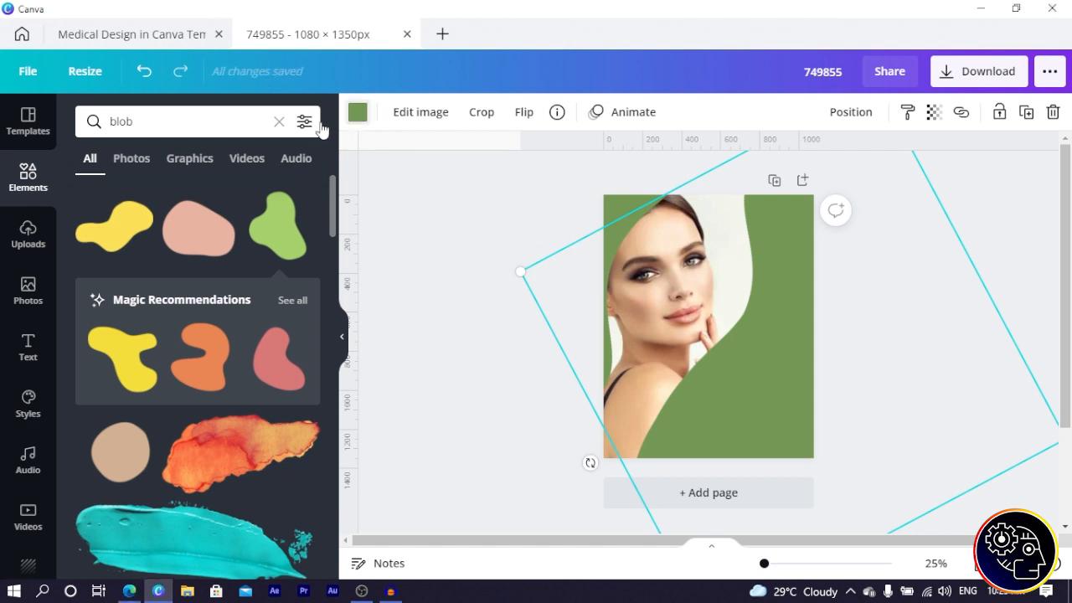
Recolour the duplicated lower-right blob with the orange hex code f3c180.
{"action": "left_click", "coordinate": [355, 116]}
{"action": "left_click", "coordinate": [163, 121]}
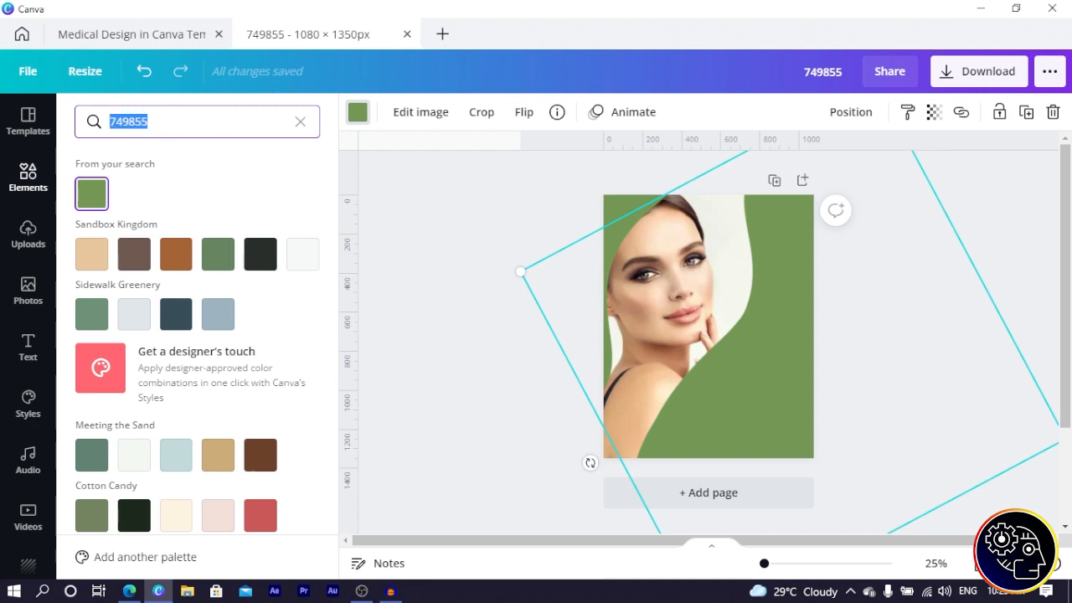
{"action": "key", "text": "alt+Tab"}
{"action": "left_click", "coordinate": [204, 120]}
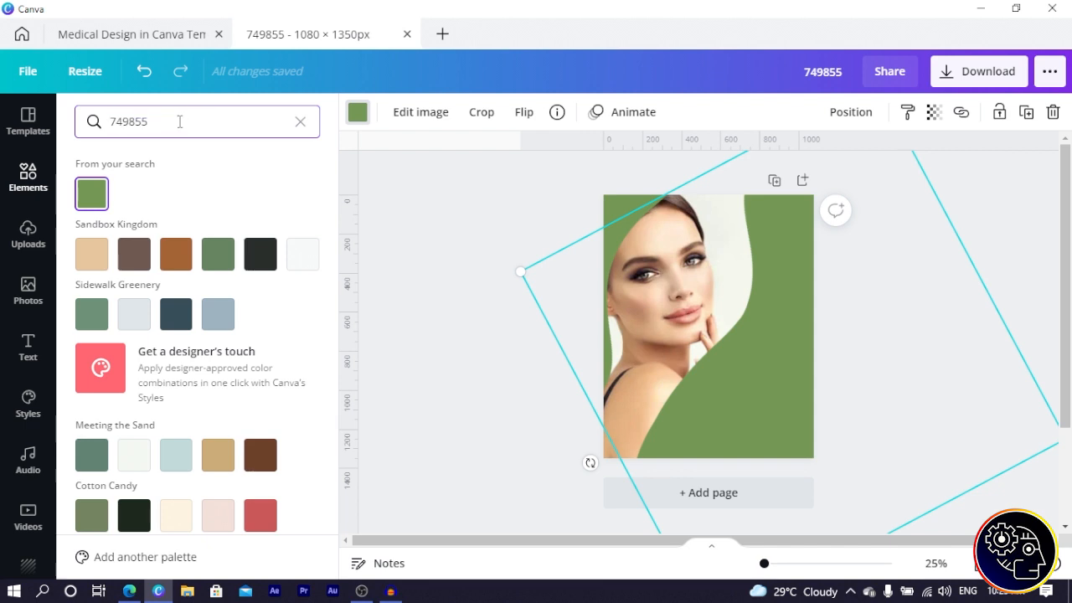
{"action": "key", "text": "BackSpace"}
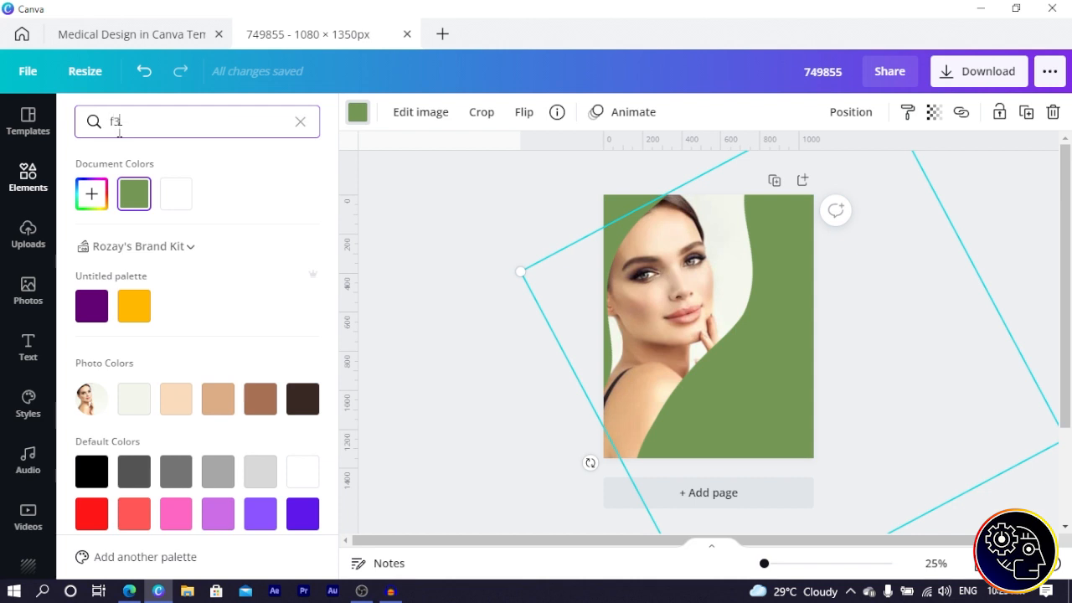
{"action": "type", "text": "f3c1"}
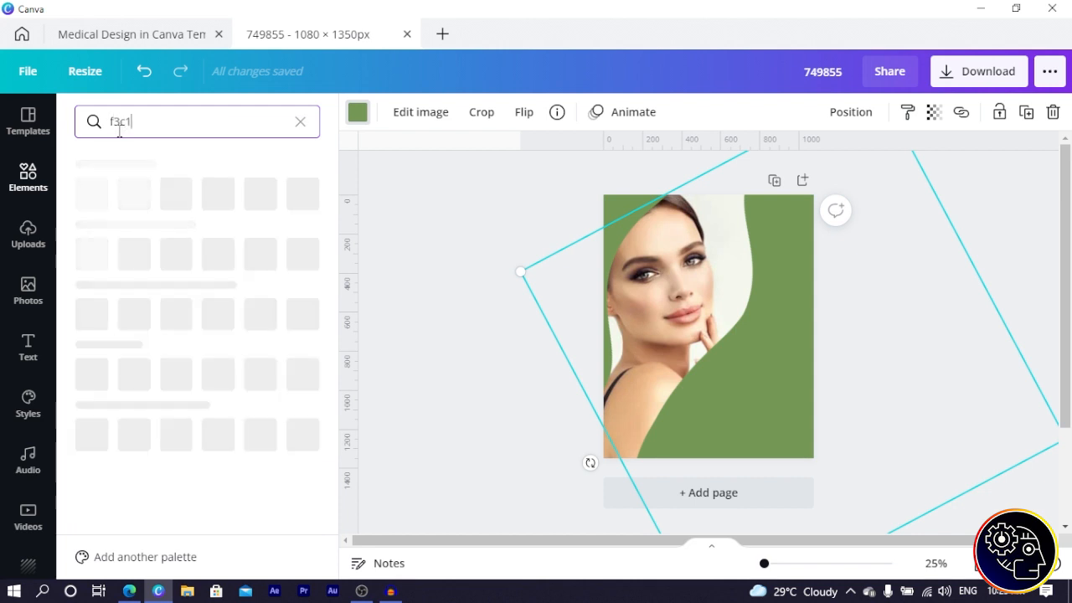
{"action": "type", "text": "80"}
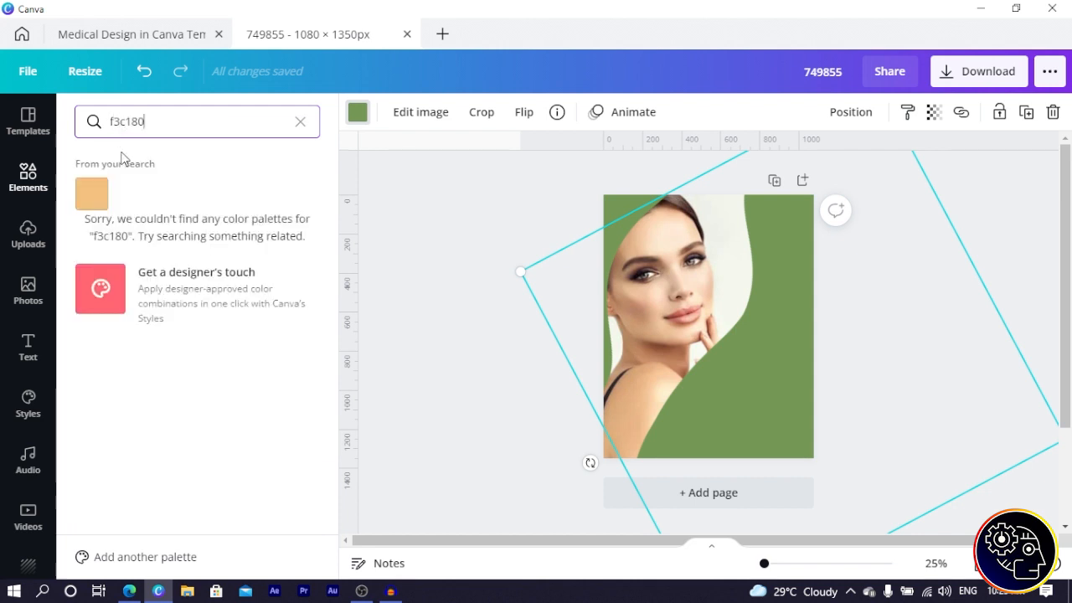
{"action": "left_click", "coordinate": [91, 196]}
Send the orange blob behind the green one and nudge it right until a slim orange band borders the green curve.
{"action": "left_click_drag", "start_coordinate": [760, 379], "coordinate": [743, 374]}
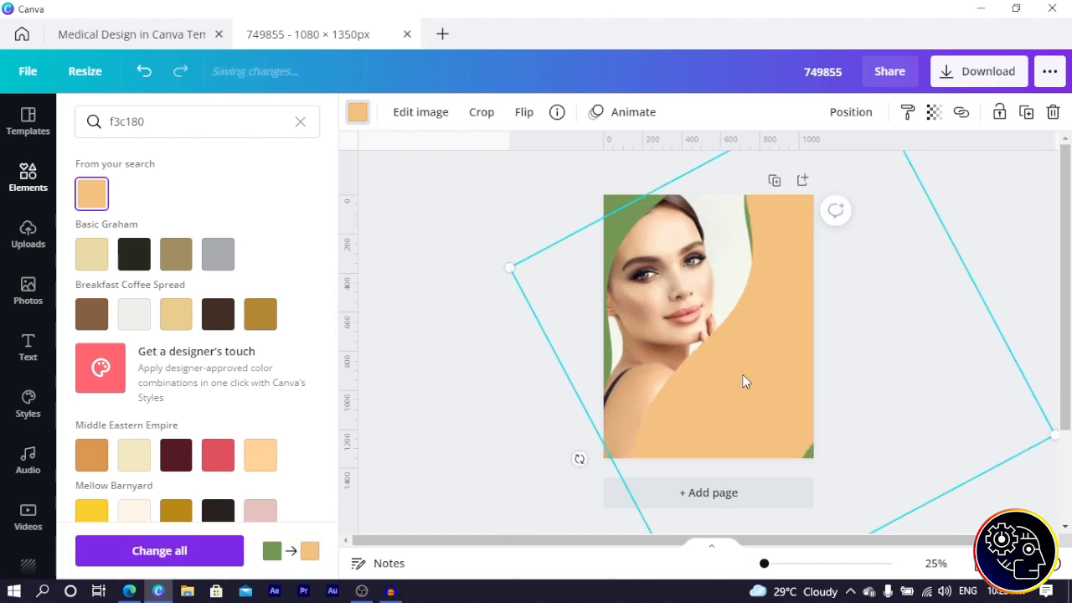
{"action": "key", "text": "ctrl+["}
{"action": "key", "text": "Right"}
{"action": "key", "text": "Right"}
{"action": "key", "text": "Right"}
{"action": "key", "text": "Right"}
{"action": "key", "text": "Right"}
{"action": "key", "text": "Right"}
{"action": "key", "text": "Right"}
{"action": "key", "text": "Right"}
{"action": "key", "text": "Right"}
{"action": "key", "text": "Right"}
{"action": "key", "text": "Right"}
{"action": "key", "text": "Right"}
{"action": "key", "text": "Right"}
{"action": "key", "text": "Right"}
{"action": "key", "text": "Right"}
{"action": "key", "text": "Right"}
{"action": "key", "text": "Right"}
{"action": "key", "text": "Right"}
{"action": "key", "text": "Right"}
{"action": "key", "text": "Right"}
{"action": "key", "text": "Right"}
{"action": "key", "text": "Right"}
{"action": "key", "text": "Right"}
{"action": "key", "text": "Right"}
{"action": "key", "text": "Right"}
{"action": "key", "text": "Right"}
{"action": "key", "text": "Right"}
{"action": "key", "text": "Right"}
{"action": "key", "text": "Right"}
{"action": "key", "text": "Right"}
{"action": "key", "text": "Right"}
{"action": "key", "text": "Right"}
{"action": "key", "text": "Right"}
{"action": "key", "text": "Right"}
{"action": "key", "text": "Right"}
{"action": "key", "text": "Right"}
{"action": "key", "text": "Right"}
{"action": "key", "text": "Right"}
{"action": "key", "text": "Right"}
{"action": "key", "text": "Right"}
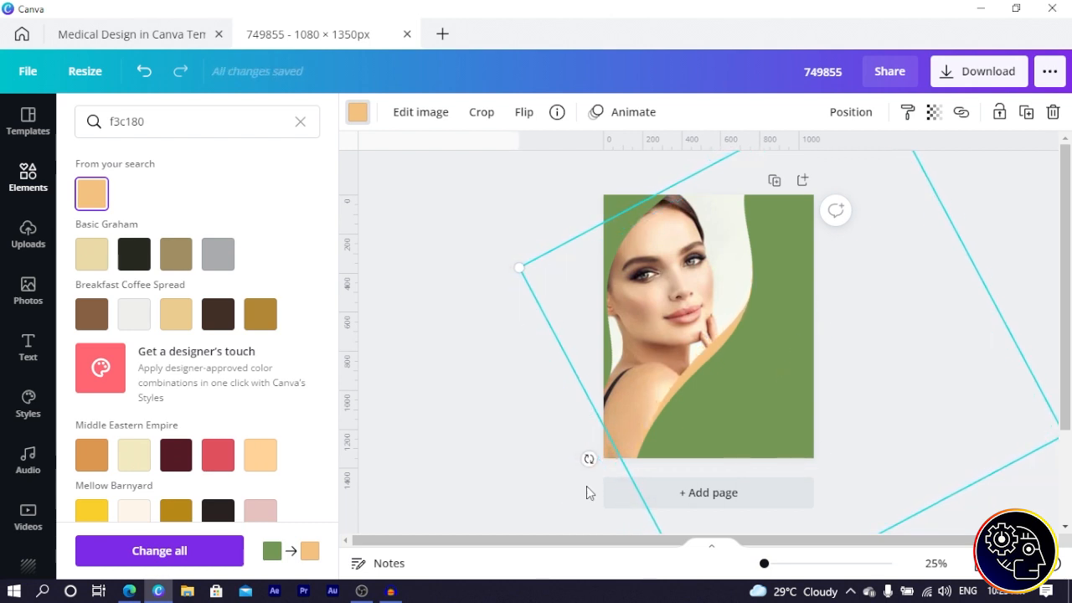
Rotate the orange blob slightly and shift it left to widen the orange band along the lower-right green curve.
{"action": "mouse_move", "coordinate": [592, 458]}
{"action": "left_mouse_down"}
{"action": "mouse_move", "coordinate": [584, 433]}
{"action": "mouse_move", "coordinate": [601, 457]}
{"action": "left_mouse_up"}
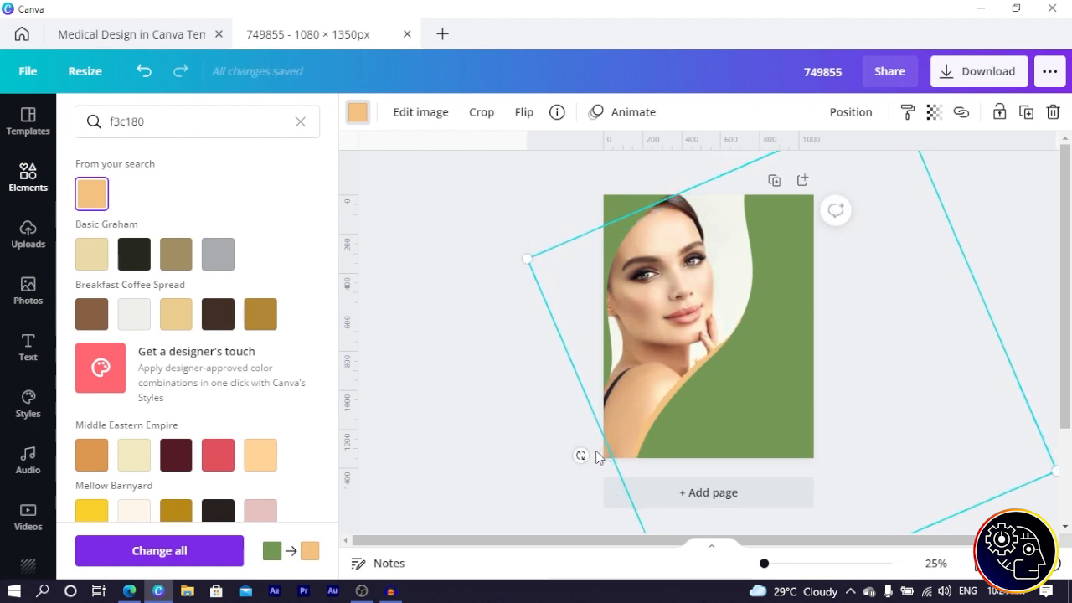
{"action": "left_click", "coordinate": [483, 407]}
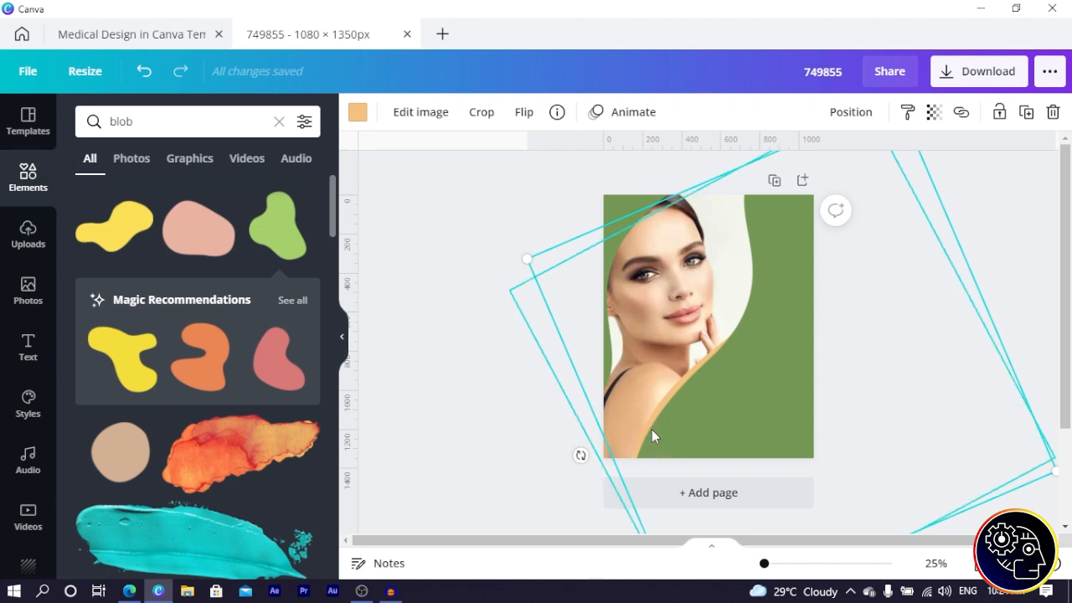
{"action": "left_click", "coordinate": [534, 411]}
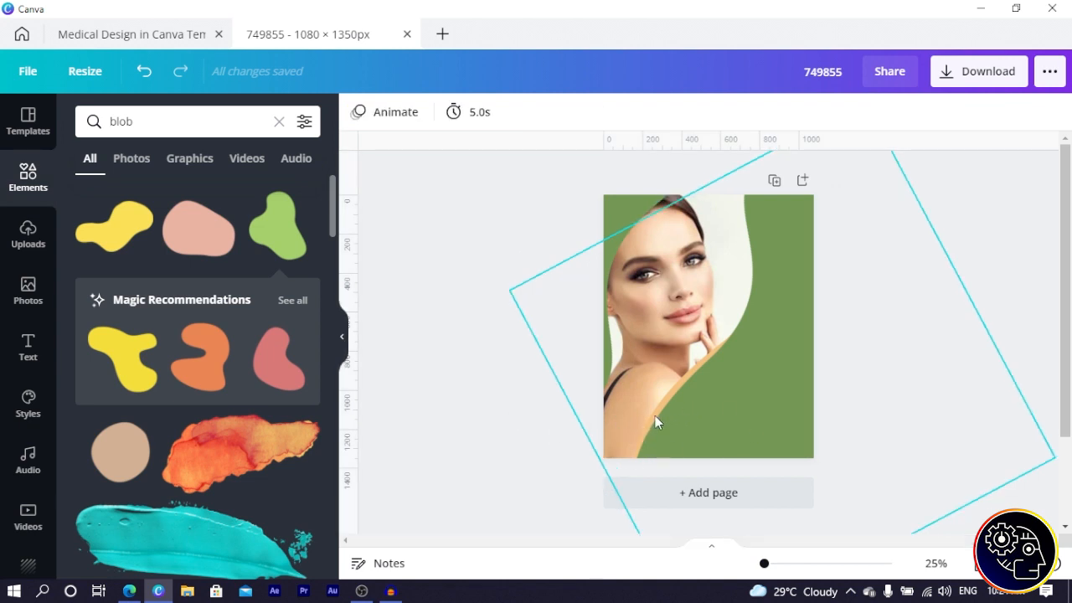
{"action": "left_click", "coordinate": [666, 408]}
{"action": "key", "text": "shift+Left"}
{"action": "key", "text": "shift+Left"}
{"action": "key", "text": "shift+Left"}
{"action": "key", "text": "shift+Left"}
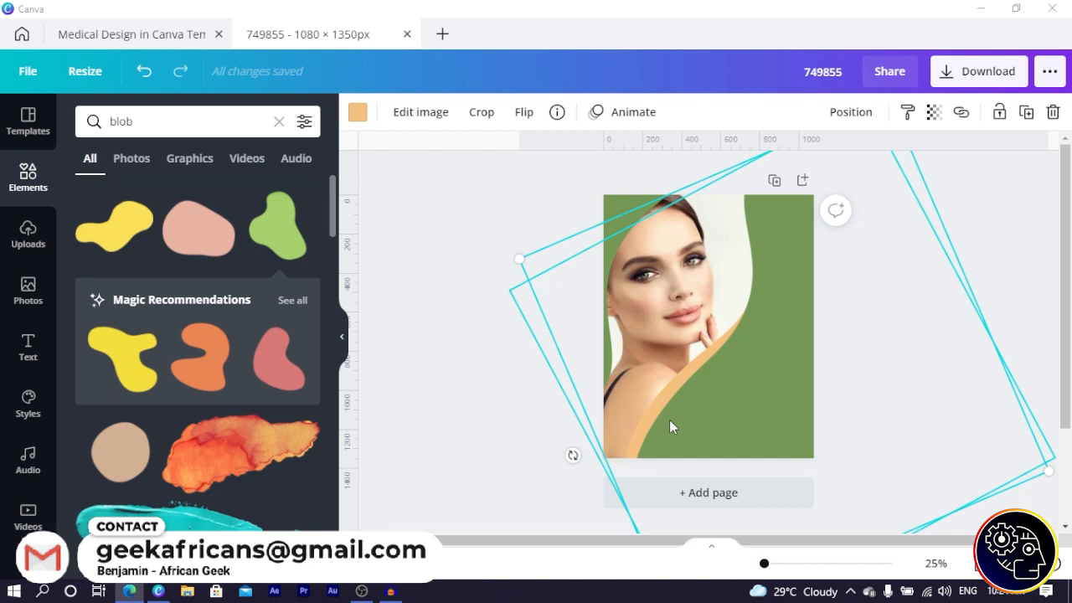
Duplicate the lower-right green blob, shift the copy slightly, and recolour it white from the document colours.
{"action": "left_click", "coordinate": [714, 413]}
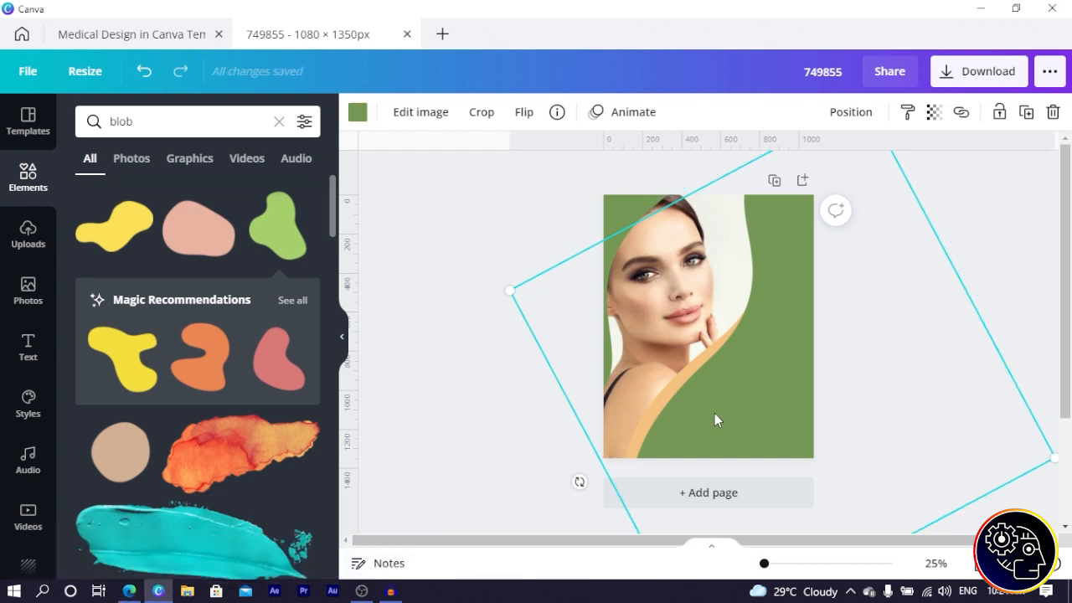
{"action": "left_click_drag", "start_coordinate": [714, 413], "coordinate": [718, 378]}
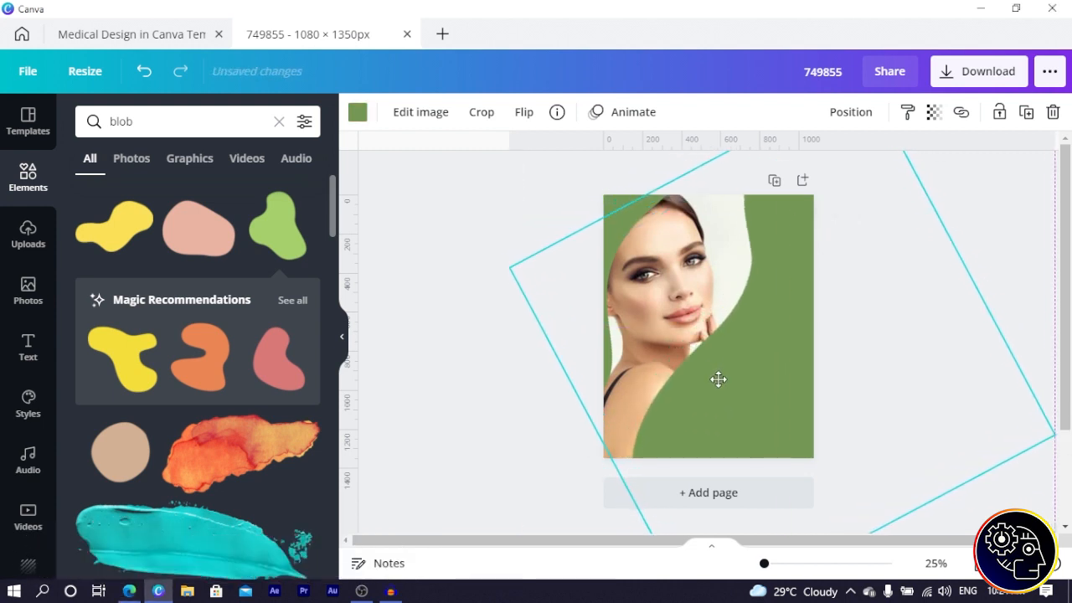
{"action": "left_click", "coordinate": [358, 114]}
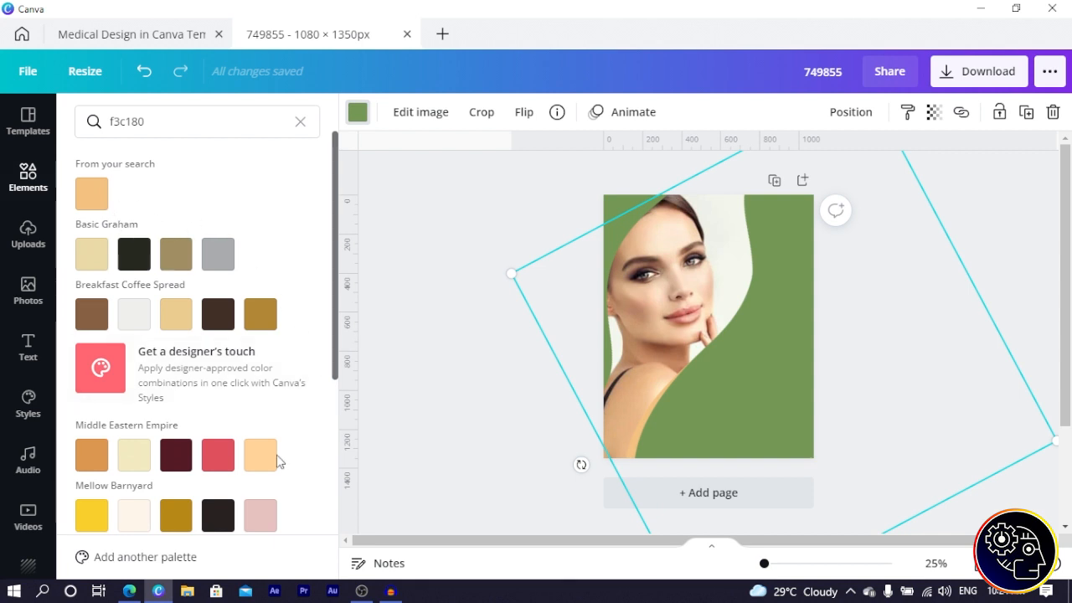
{"action": "left_click", "coordinate": [301, 122]}
{"action": "left_click", "coordinate": [217, 193]}
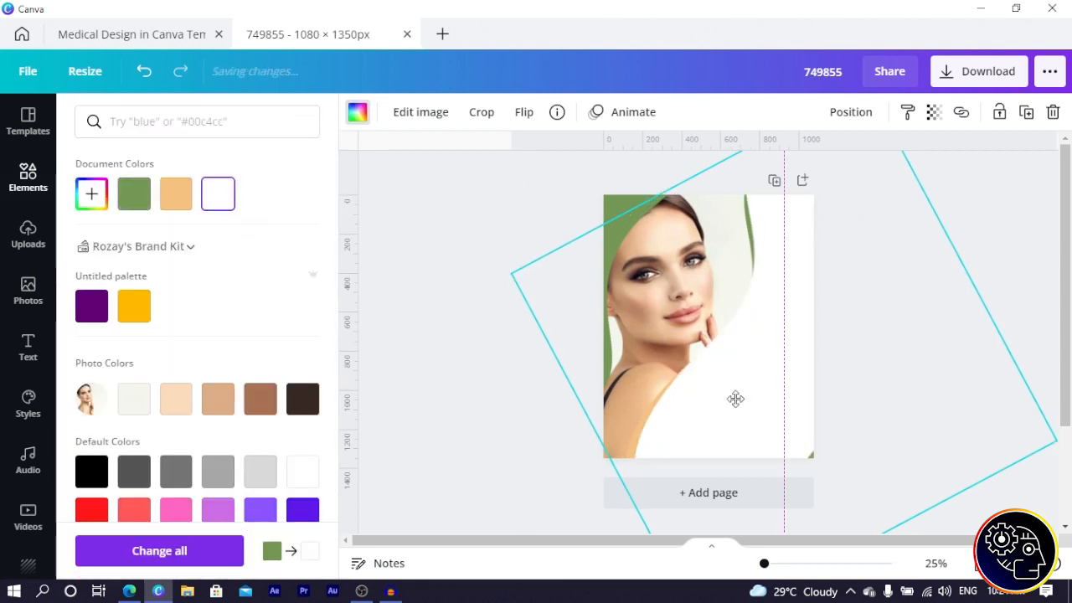
Layer the white blob between the green and orange ones and rotate it so a white band follows the curve.
{"action": "key", "text": "ctrl+z"}
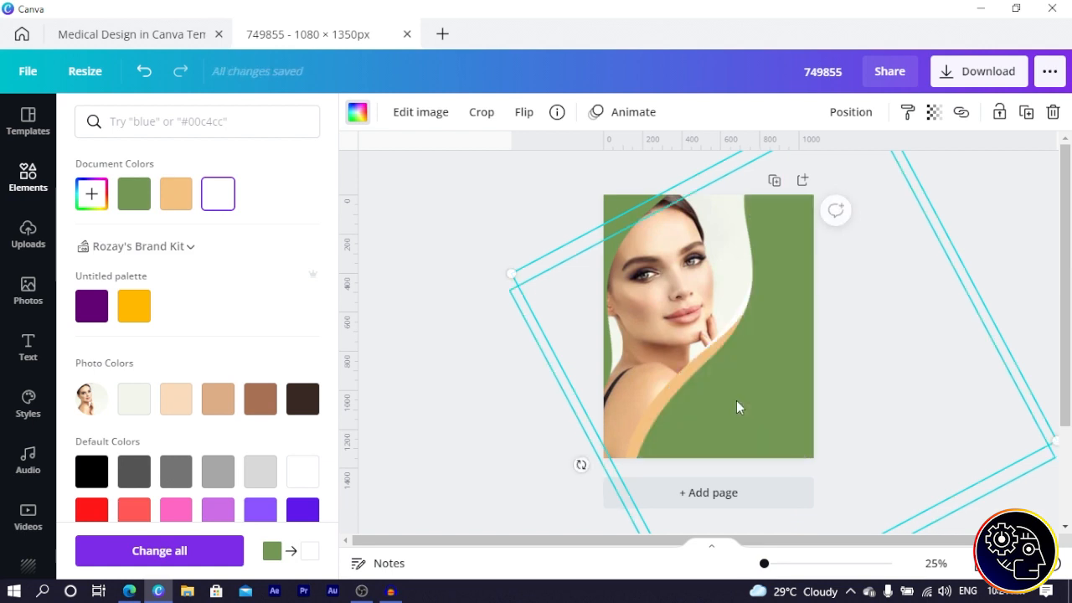
{"action": "key", "text": "ctrl+z"}
{"action": "key", "text": "ctrl+z"}
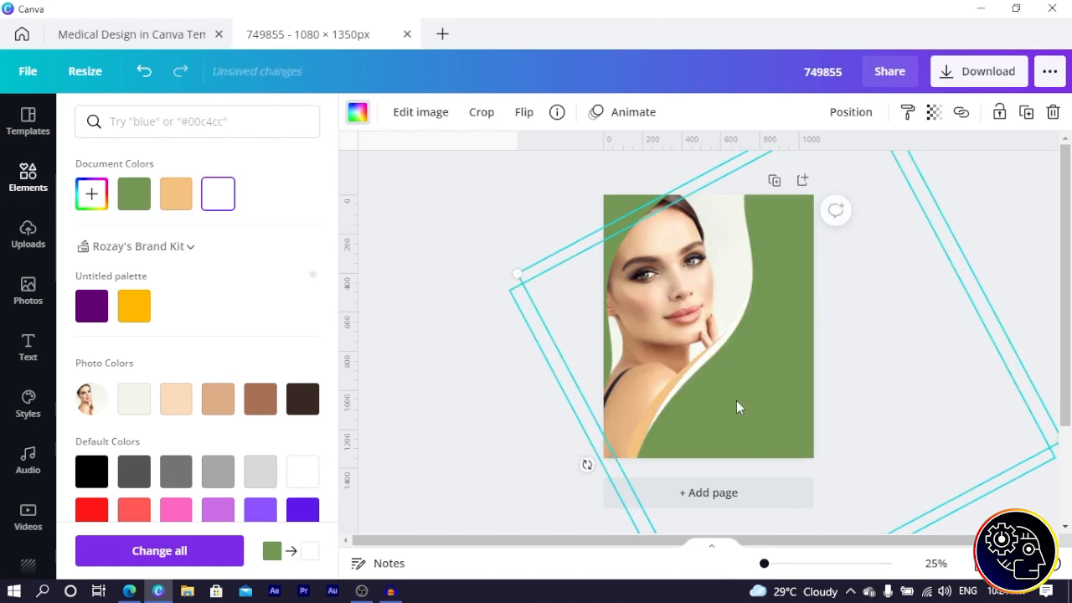
{"action": "left_click_drag", "start_coordinate": [587, 467], "coordinate": [582, 452]}
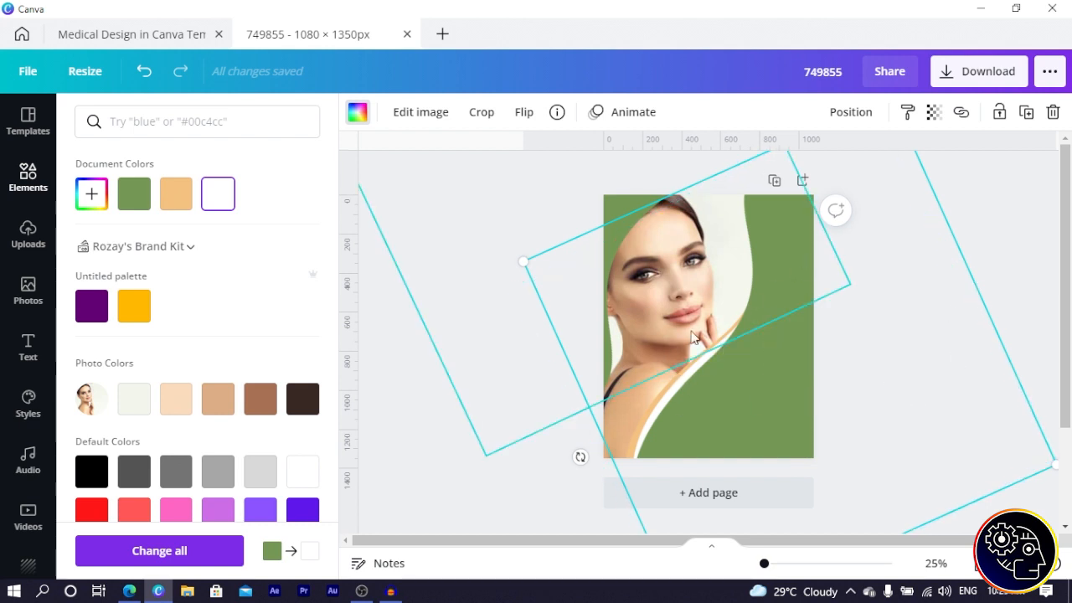
{"action": "left_click_drag", "start_coordinate": [580, 459], "coordinate": [579, 462]}
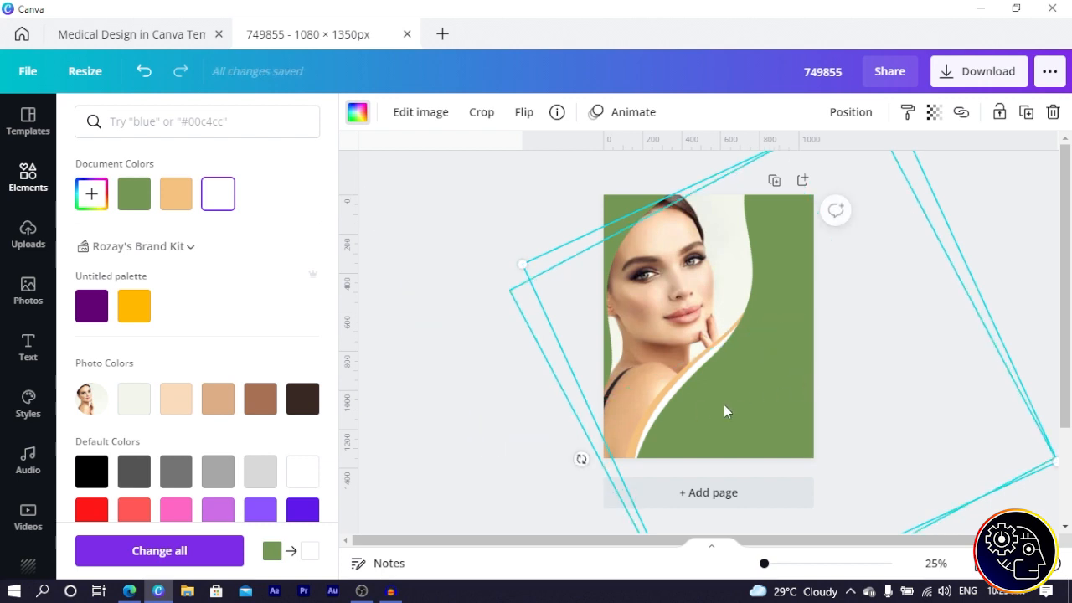
Fine-tune the rotation of the lower-right green blob and remove the green copy dragged over the portrait.
{"action": "left_click", "coordinate": [798, 424]}
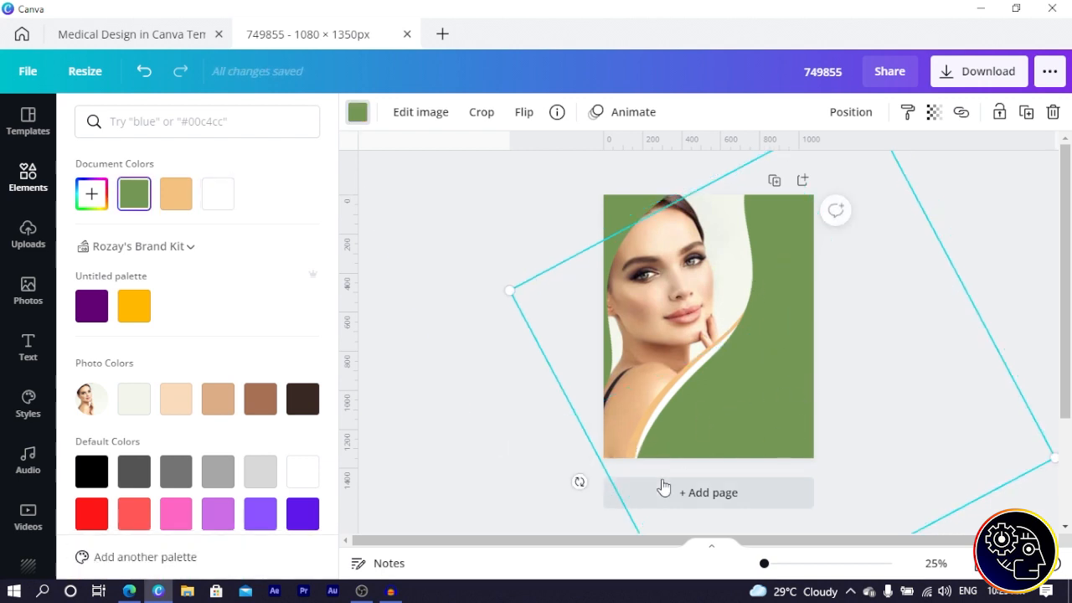
{"action": "mouse_move", "coordinate": [577, 486]}
{"action": "left_mouse_down"}
{"action": "mouse_move", "coordinate": [543, 441]}
{"action": "mouse_move", "coordinate": [567, 431]}
{"action": "mouse_move", "coordinate": [606, 461]}
{"action": "mouse_move", "coordinate": [578, 479]}
{"action": "left_mouse_up"}
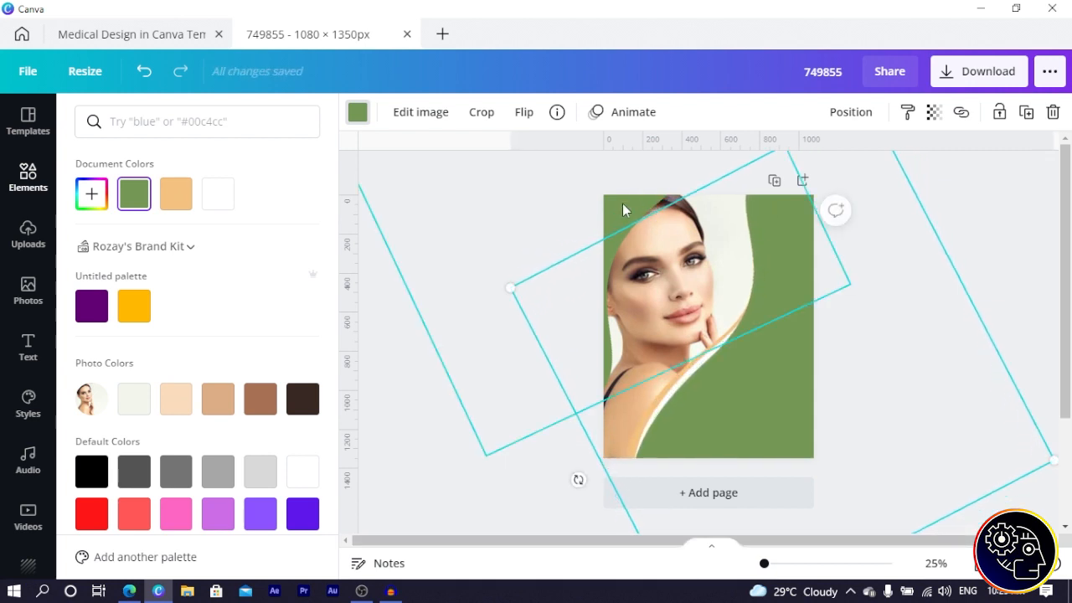
{"action": "left_click_drag", "start_coordinate": [740, 381], "coordinate": [663, 316]}
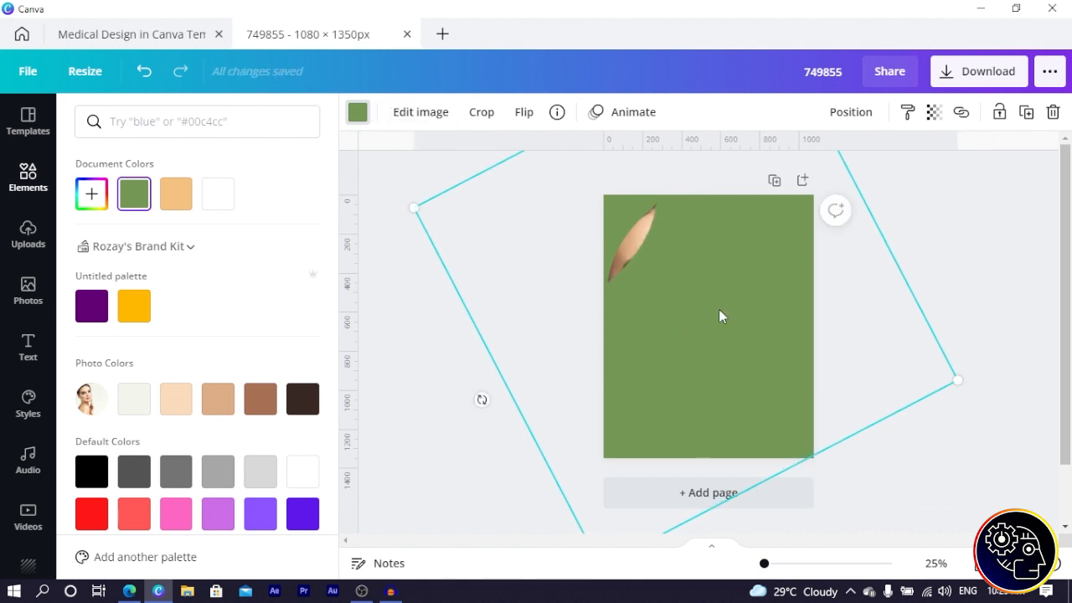
{"action": "key", "text": "Delete"}
Duplicate the upper-left green blob with a slight offset, recolour the copy with the document orange, and send it behind the green one.
{"action": "left_click", "coordinate": [628, 212]}
{"action": "mouse_move", "coordinate": [628, 212]}
{"action": "left_mouse_down"}
{"action": "mouse_move", "coordinate": [609, 218]}
{"action": "mouse_move", "coordinate": [635, 223]}
{"action": "left_mouse_up"}
{"action": "left_click", "coordinate": [358, 112]}
{"action": "left_click", "coordinate": [176, 194]}
{"action": "key", "text": "ctrl+["}
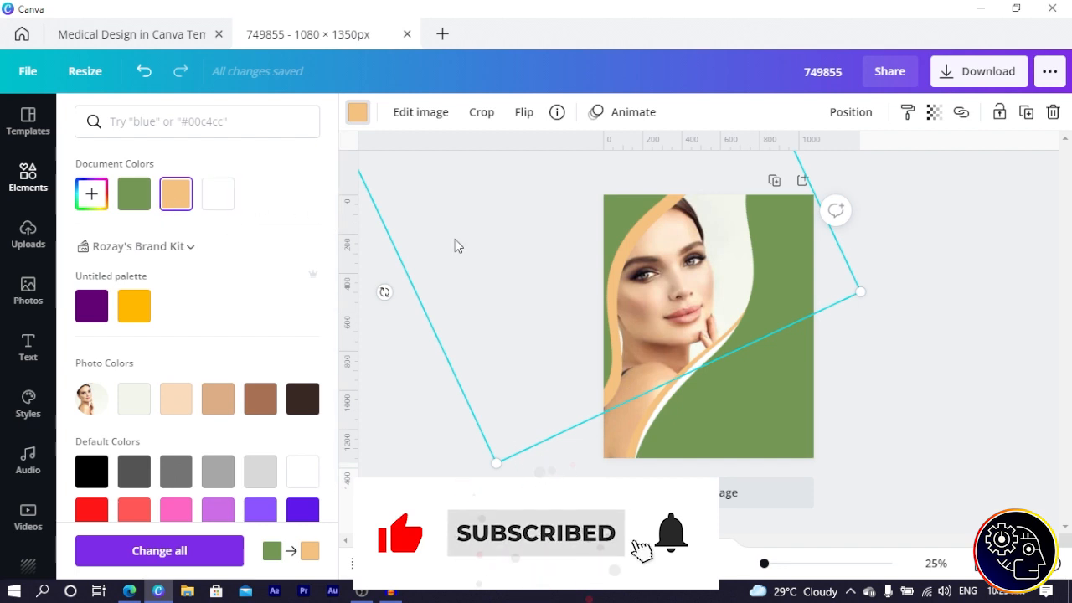
Duplicate the upper-left orange blob, recolour the copy white, and send it behind the green blob.
{"action": "key", "text": "ctrl+d"}
{"action": "left_click", "coordinate": [203, 198]}
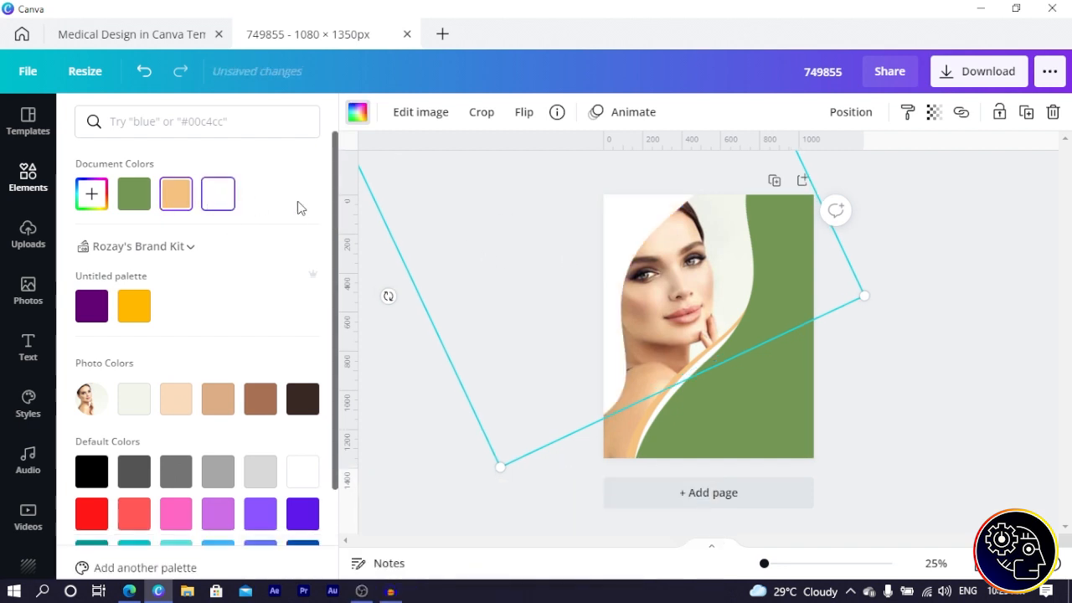
{"action": "key", "text": "ctrl+["}
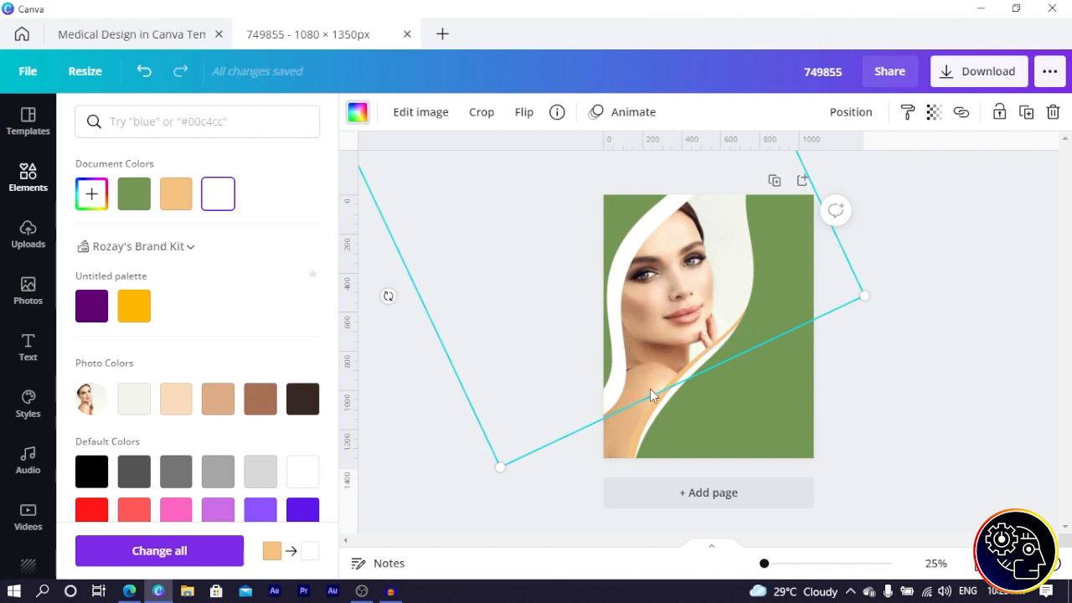
Move, rotate and nudge the upper-left white blob so a thin white band sits between the green and orange shapes.
{"action": "left_click_drag", "start_coordinate": [646, 384], "coordinate": [603, 377]}
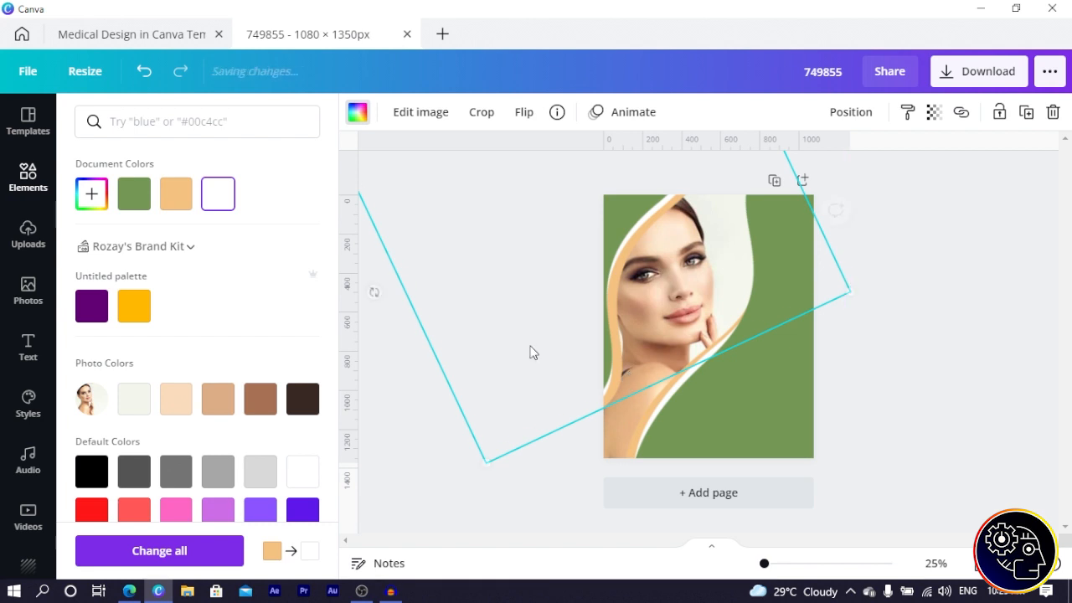
{"action": "mouse_move", "coordinate": [375, 293]}
{"action": "left_mouse_down"}
{"action": "mouse_move", "coordinate": [378, 304]}
{"action": "mouse_move", "coordinate": [380, 284]}
{"action": "left_mouse_up"}
{"action": "key", "text": "shift+Down"}
{"action": "key", "text": "shift+Down"}
{"action": "key", "text": "shift+Down"}
{"action": "key", "text": "shift+Down"}
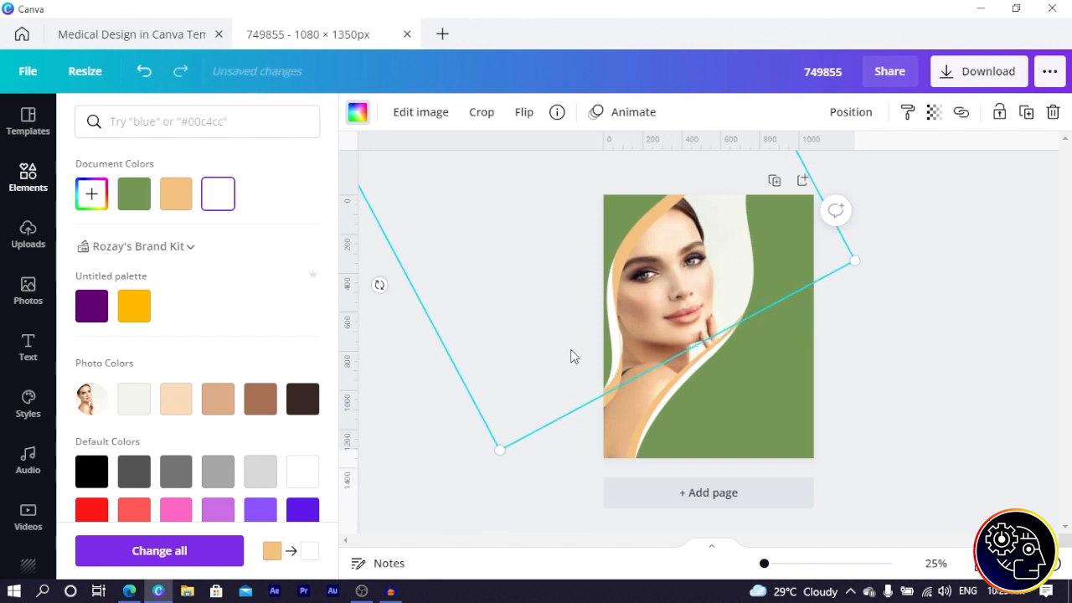
{"action": "key", "text": "shift+Left"}
{"action": "key", "text": "shift+Left"}
{"action": "key", "text": "shift+Down"}
{"action": "key", "text": "shift+Down"}
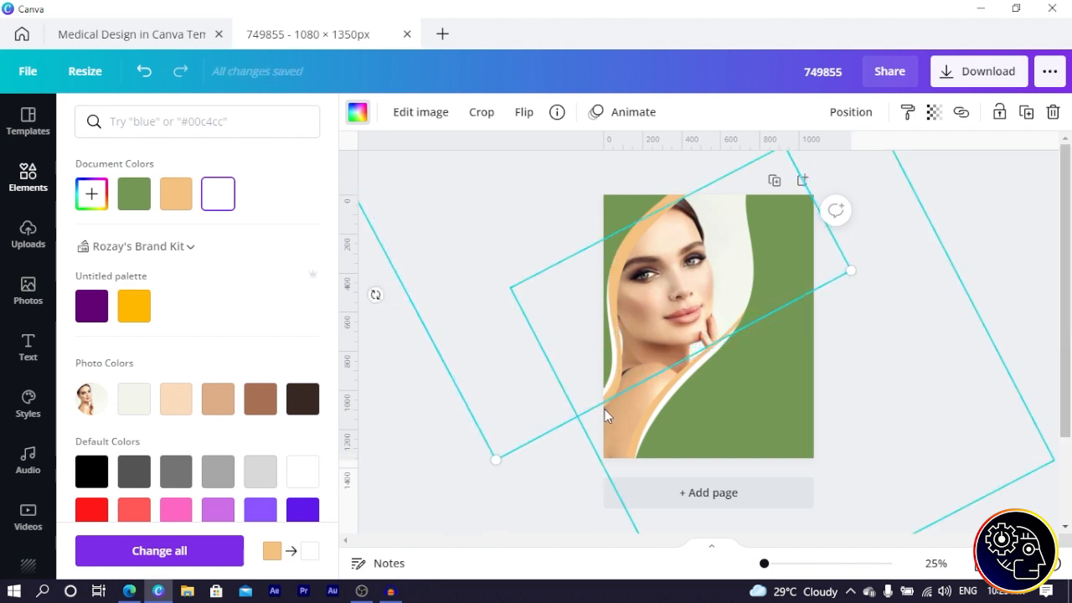
Shift, nudge and rotate the upper-left orange blob so the orange band follows the white and green edges.
{"action": "left_click", "coordinate": [613, 350]}
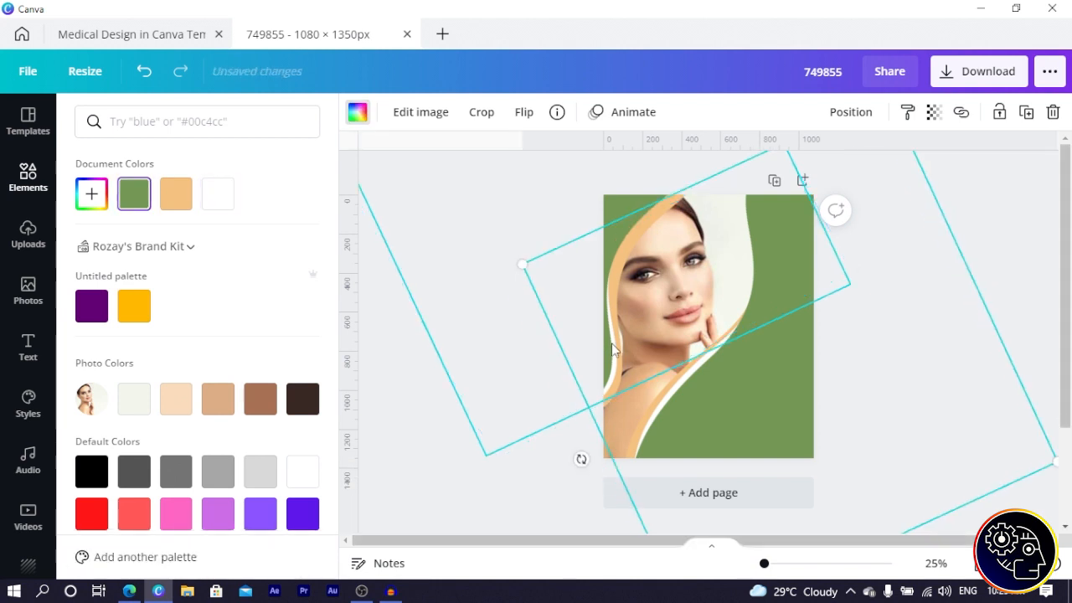
{"action": "left_click", "coordinate": [612, 343]}
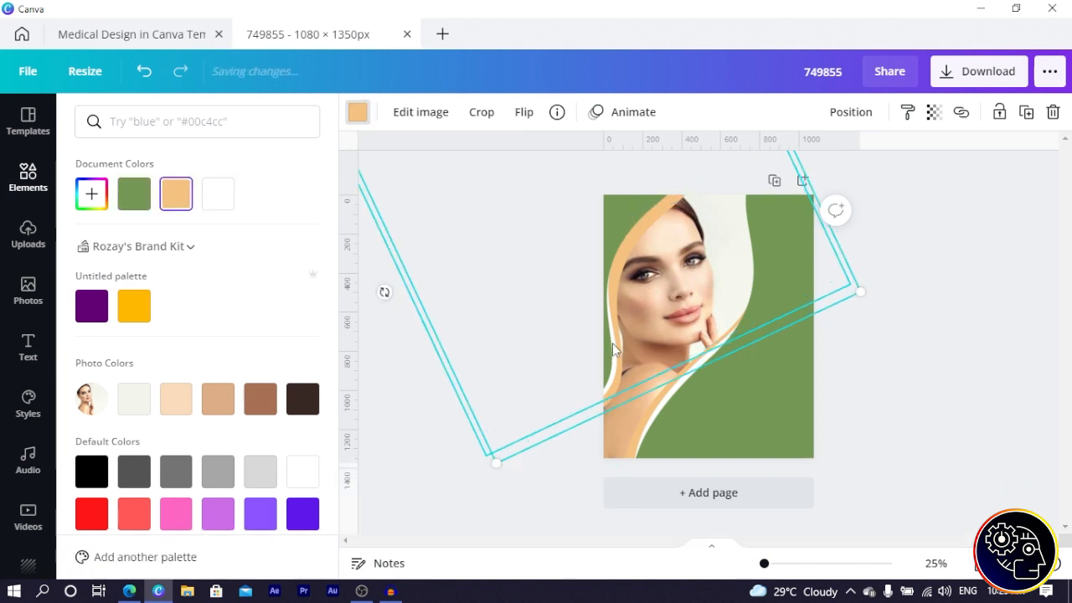
{"action": "left_click", "coordinate": [616, 205]}
{"action": "left_click", "coordinate": [616, 205]}
{"action": "left_click", "coordinate": [616, 205]}
{"action": "left_click", "coordinate": [616, 206]}
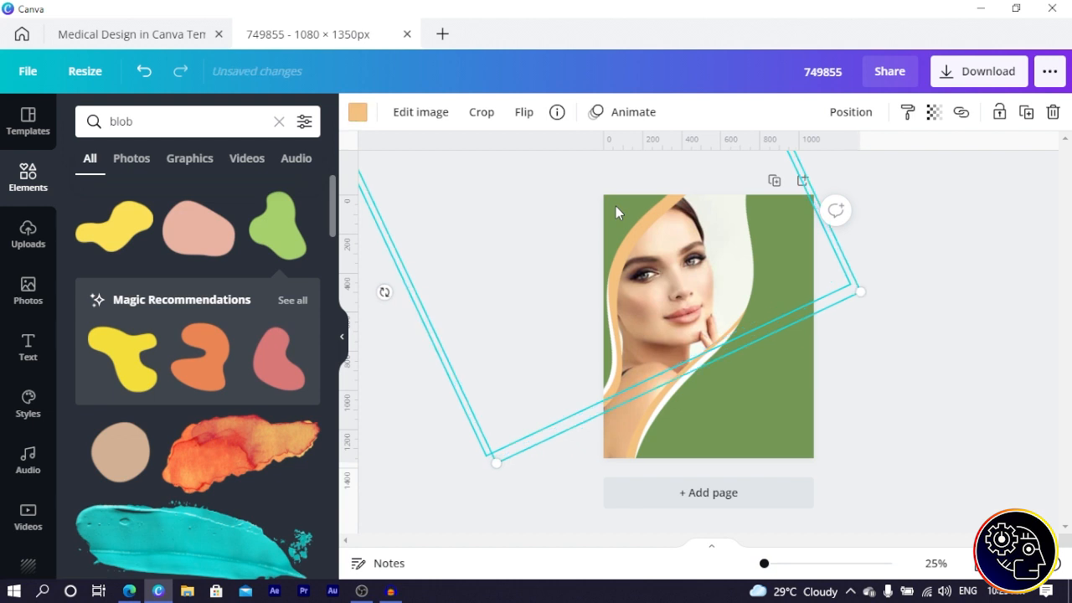
{"action": "left_click_drag", "start_coordinate": [643, 318], "coordinate": [709, 370]}
{"action": "key", "text": "Down"}
{"action": "left_click_drag", "start_coordinate": [369, 303], "coordinate": [383, 328]}
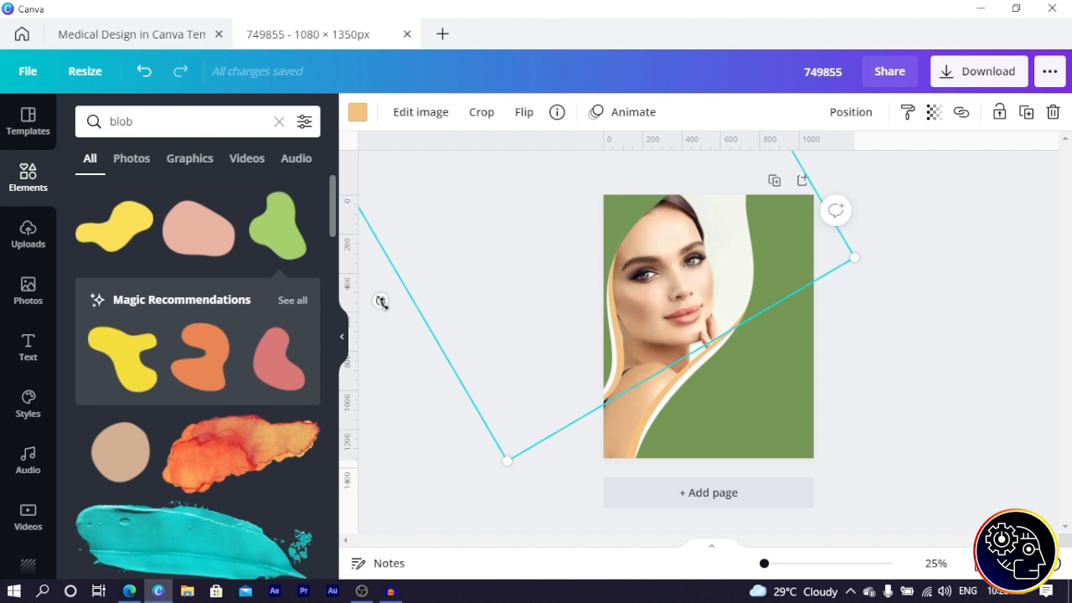
{"action": "left_click_drag", "start_coordinate": [382, 301], "coordinate": [364, 264]}
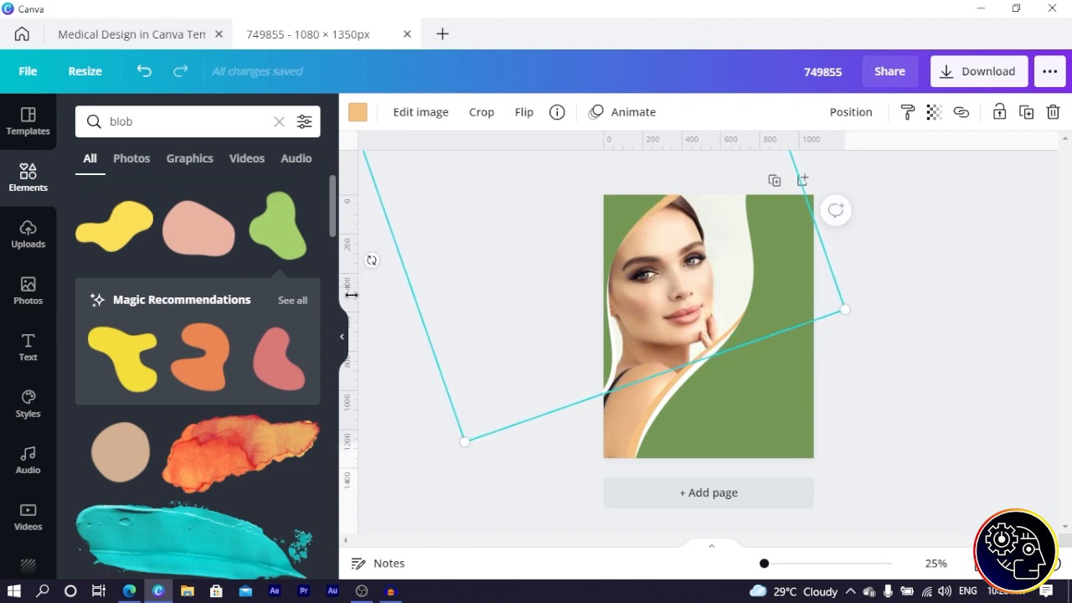
{"action": "left_click", "coordinate": [984, 359]}
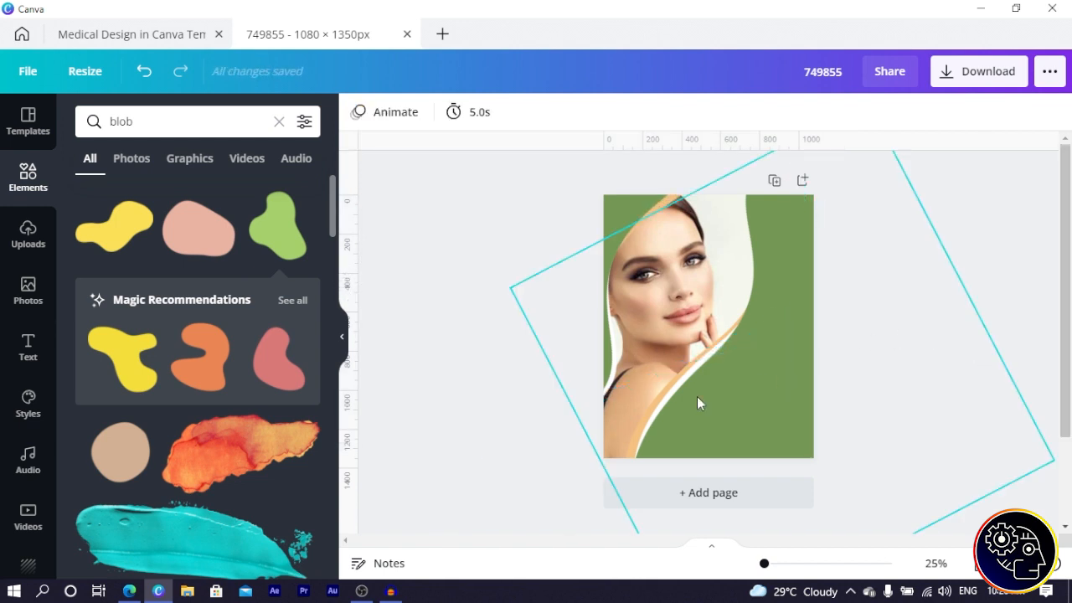
Search the elements library for "curvy line" in place of the blob search.
{"action": "left_click", "coordinate": [157, 123]}
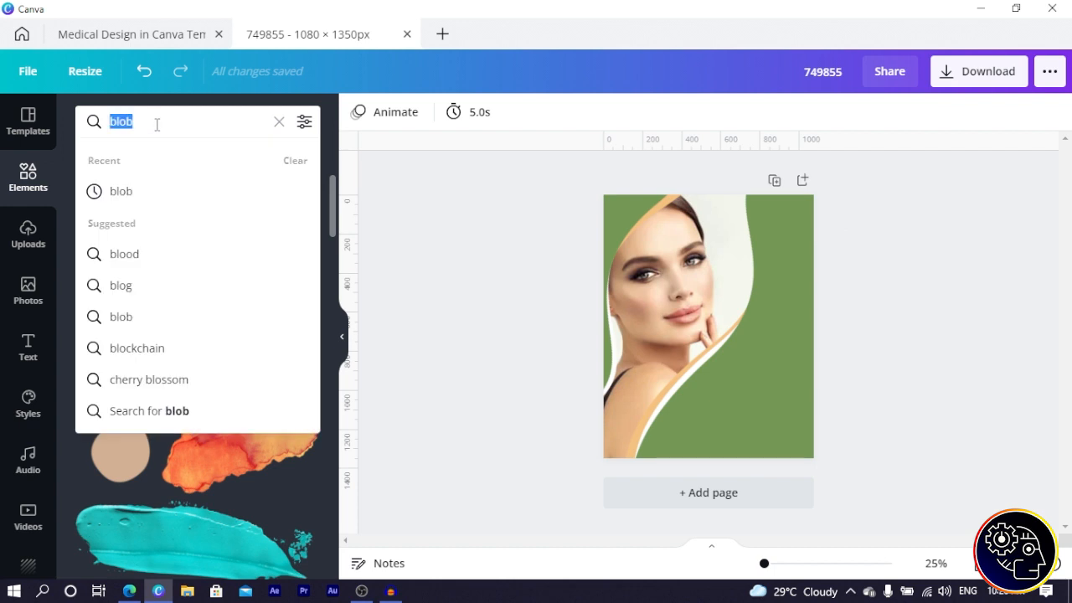
{"action": "key", "text": "BackSpace"}
{"action": "type", "text": "cu"}
{"action": "key", "text": "BackSpace"}
{"action": "type", "text": "urvy"}
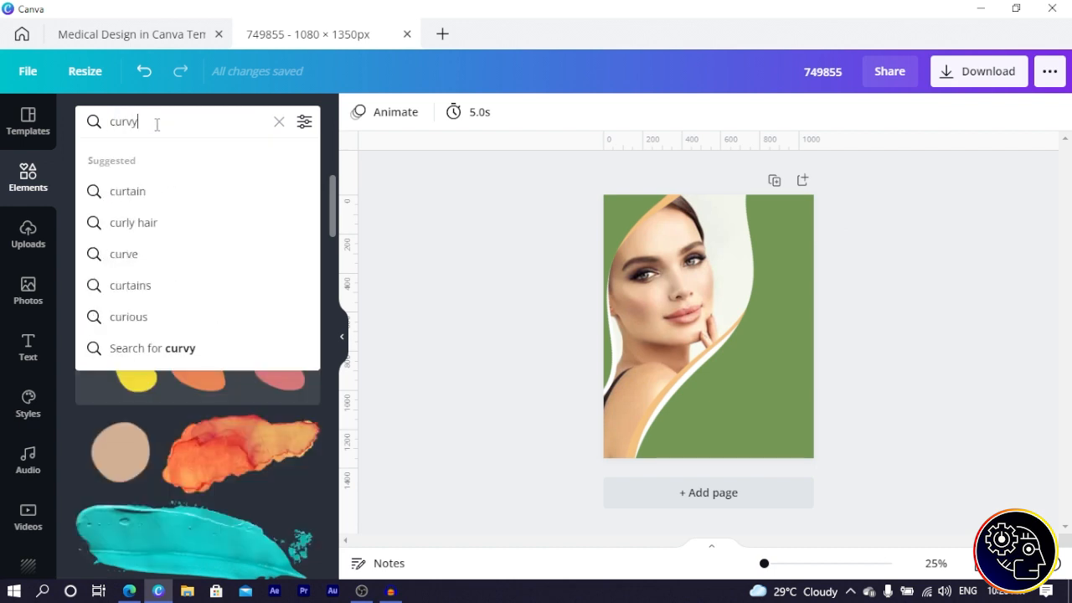
{"action": "type", "text": " line"}
{"action": "key", "text": "Return"}
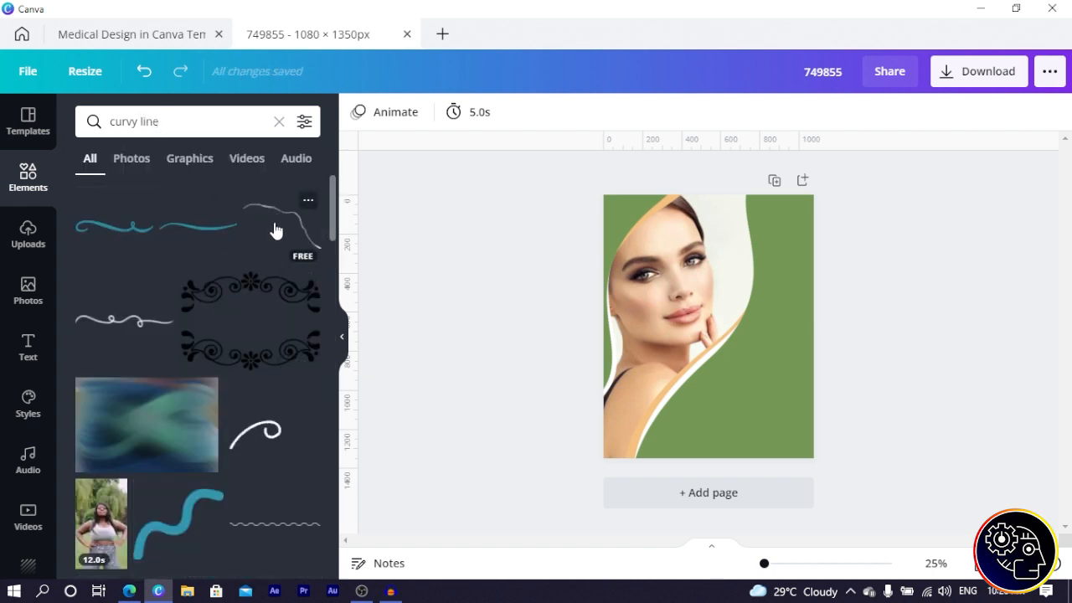
{"action": "left_click", "coordinate": [292, 240]}
{"action": "left_click_drag", "start_coordinate": [723, 378], "coordinate": [761, 447]}
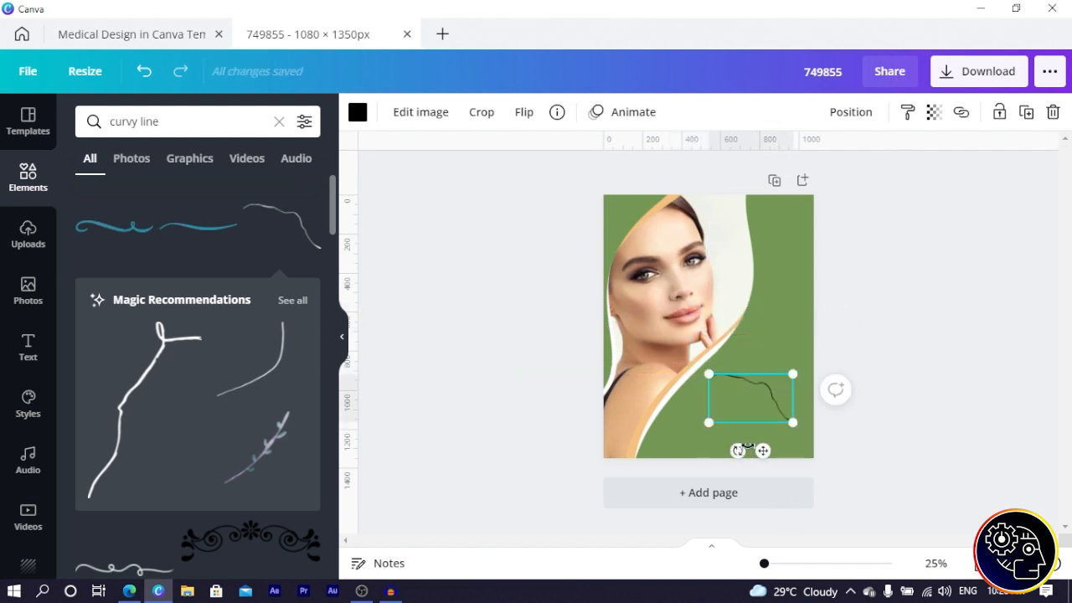
{"action": "key", "text": "Delete"}
Insert the thin vertical curvy line with a small loop, then tilt, enlarge and place it along the page's lower-right edge.
{"action": "scroll", "coordinate": [168, 318], "scroll_direction": "down", "scroll_amount": 5}
{"action": "scroll", "coordinate": [180, 329], "scroll_direction": "down", "scroll_amount": 1}
{"action": "left_click", "coordinate": [288, 385]}
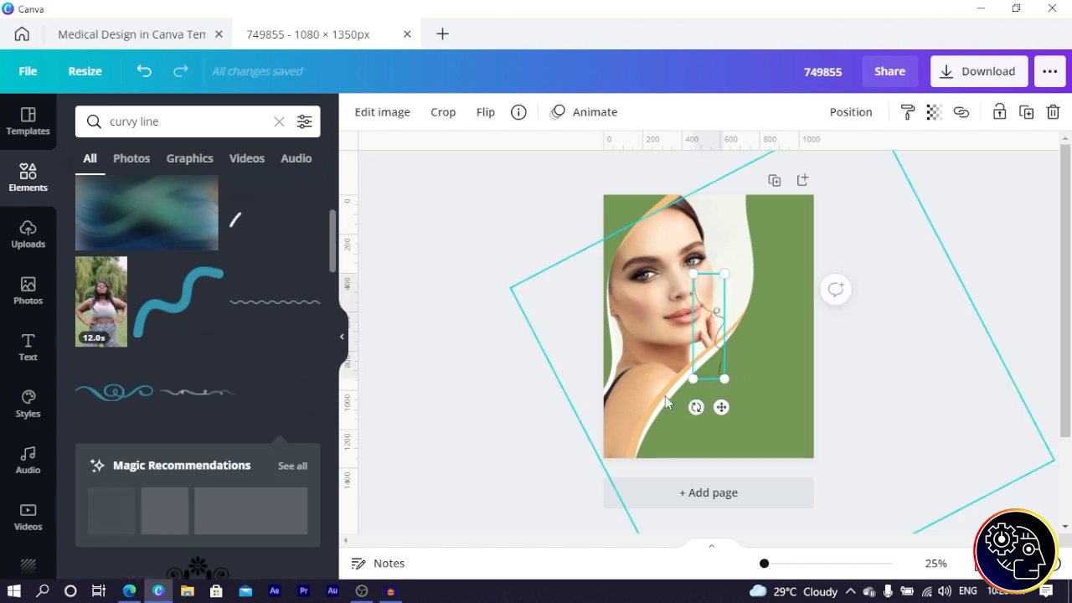
{"action": "left_click_drag", "start_coordinate": [695, 407], "coordinate": [654, 395]}
{"action": "left_click_drag", "start_coordinate": [704, 354], "coordinate": [720, 453]}
{"action": "left_click_drag", "start_coordinate": [765, 390], "coordinate": [865, 357]}
{"action": "left_click_drag", "start_coordinate": [797, 354], "coordinate": [819, 355]}
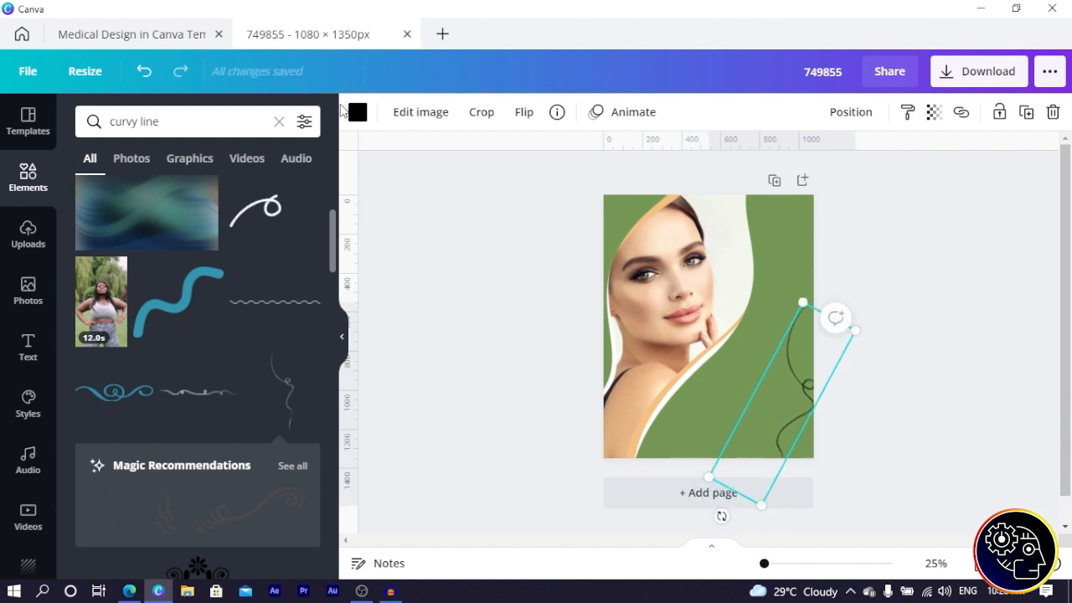
Recolour the looped curvy line white and enlarge it so it runs partly beyond the page's right edge.
{"action": "left_click", "coordinate": [357, 112]}
{"action": "left_click", "coordinate": [258, 197]}
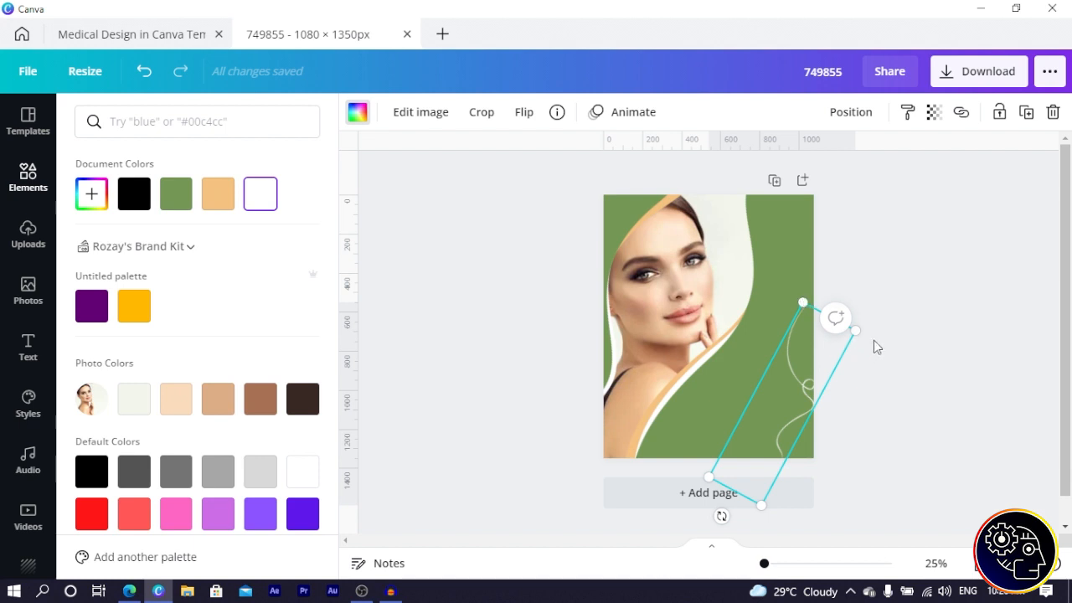
{"action": "left_click_drag", "start_coordinate": [860, 329], "coordinate": [900, 326]}
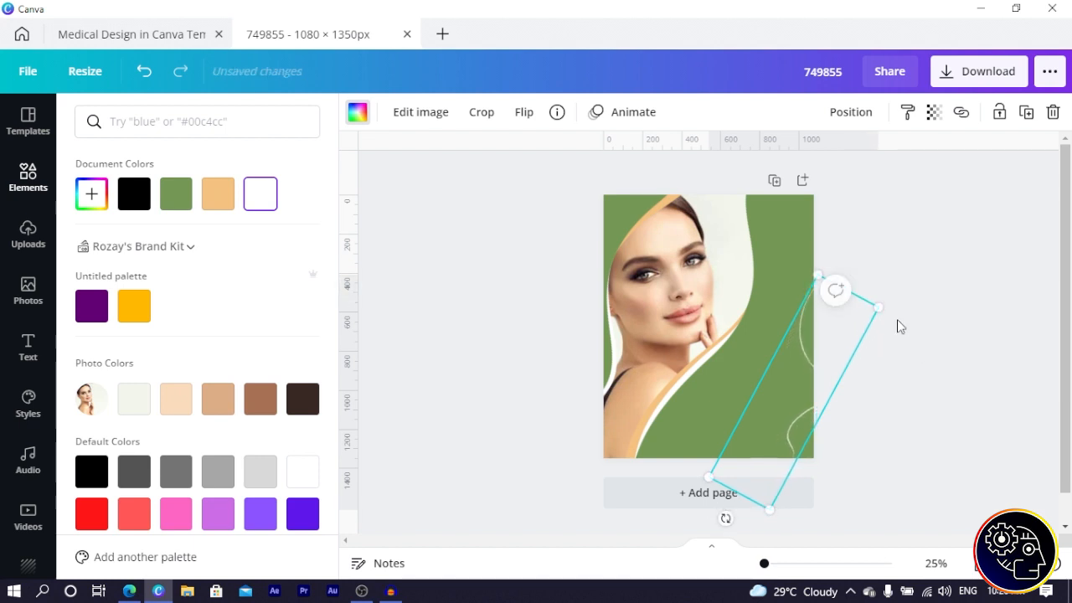
Duplicate the white curvy line slightly below itself and recolour the copy with the document's light orange.
{"action": "left_click_drag", "start_coordinate": [835, 364], "coordinate": [821, 442]}
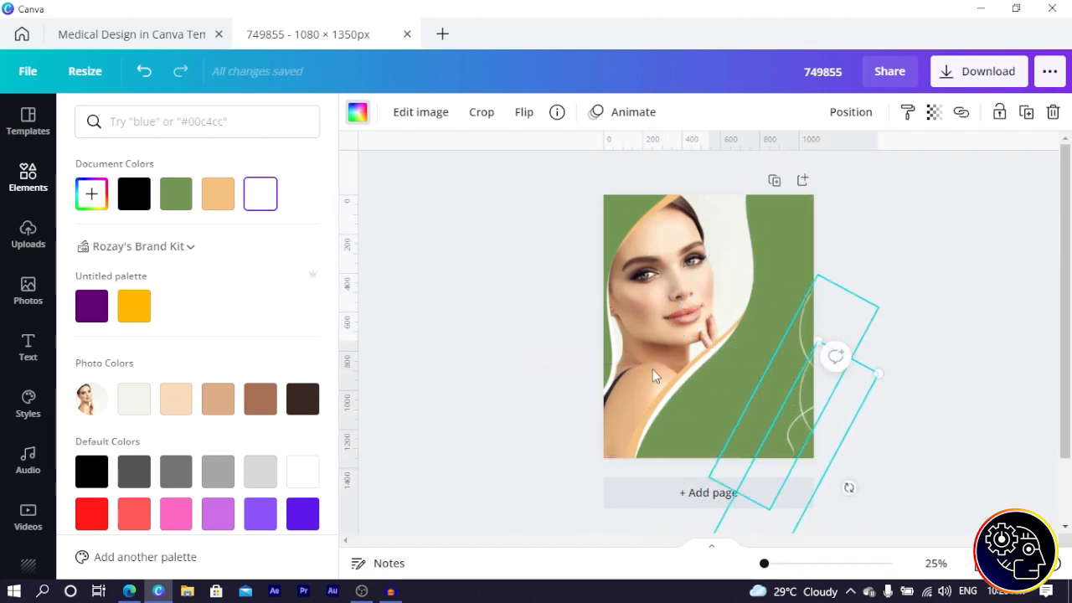
{"action": "left_click", "coordinate": [226, 210]}
{"action": "left_click", "coordinate": [507, 318]}
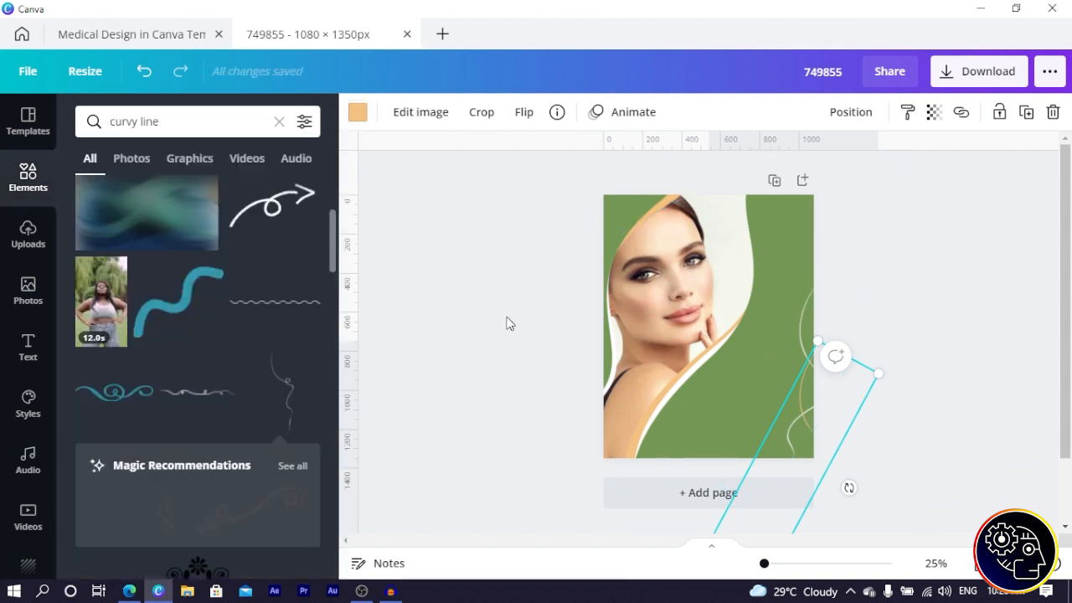
{"action": "left_click", "coordinate": [506, 323]}
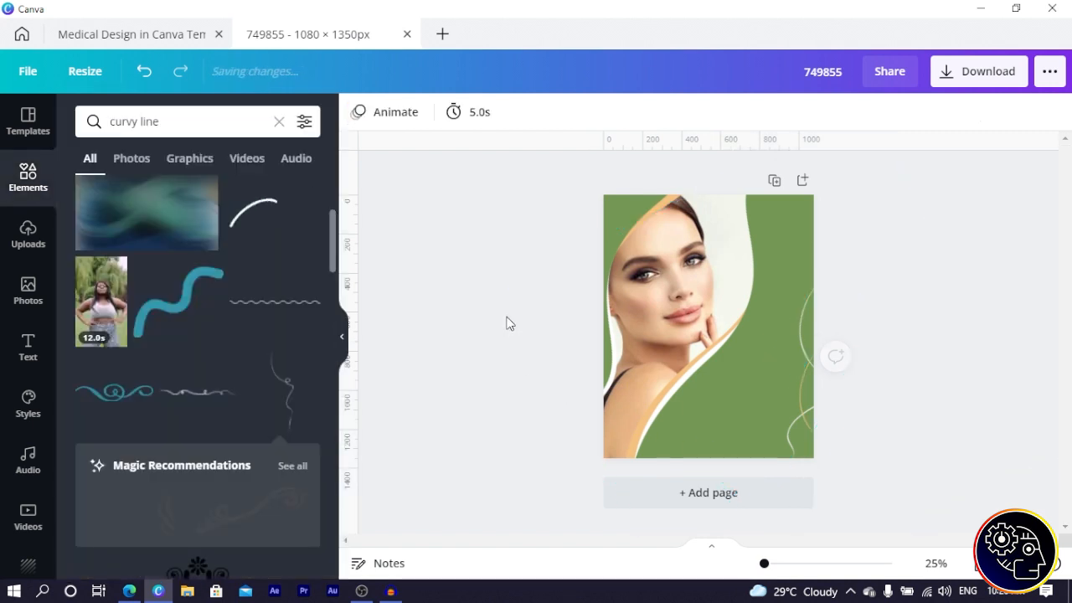
Place a copy of the light orange curvy line over the green blob in the page's upper-left corner.
{"action": "left_click", "coordinate": [806, 416]}
{"action": "left_click_drag", "start_coordinate": [803, 412], "coordinate": [614, 193]}
{"action": "left_click", "coordinate": [496, 410]}
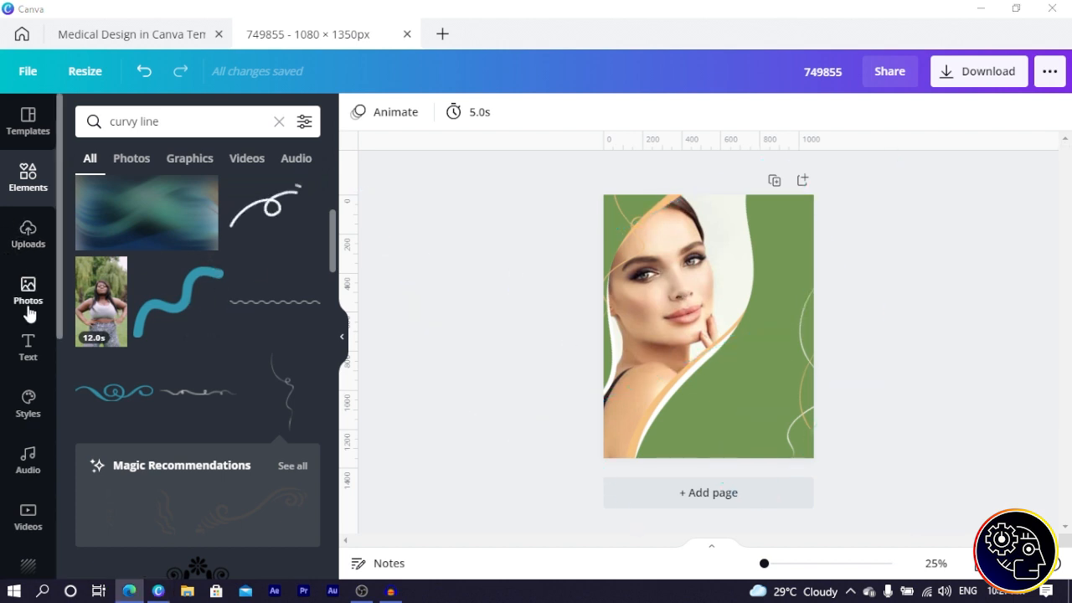
Add a circle shape and centre a slightly smaller circular photo frame on it, leaving the circle as a thin ring.
{"action": "left_click", "coordinate": [26, 186]}
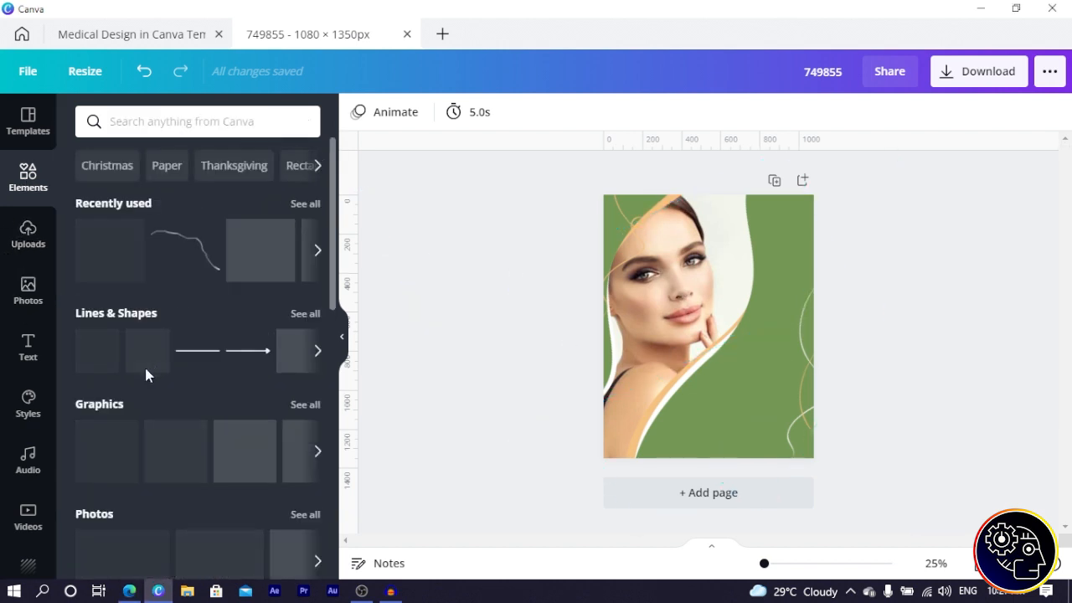
{"action": "scroll", "coordinate": [133, 380], "scroll_direction": "down", "scroll_amount": 3}
{"action": "scroll", "coordinate": [148, 296], "scroll_direction": "up", "scroll_amount": 3}
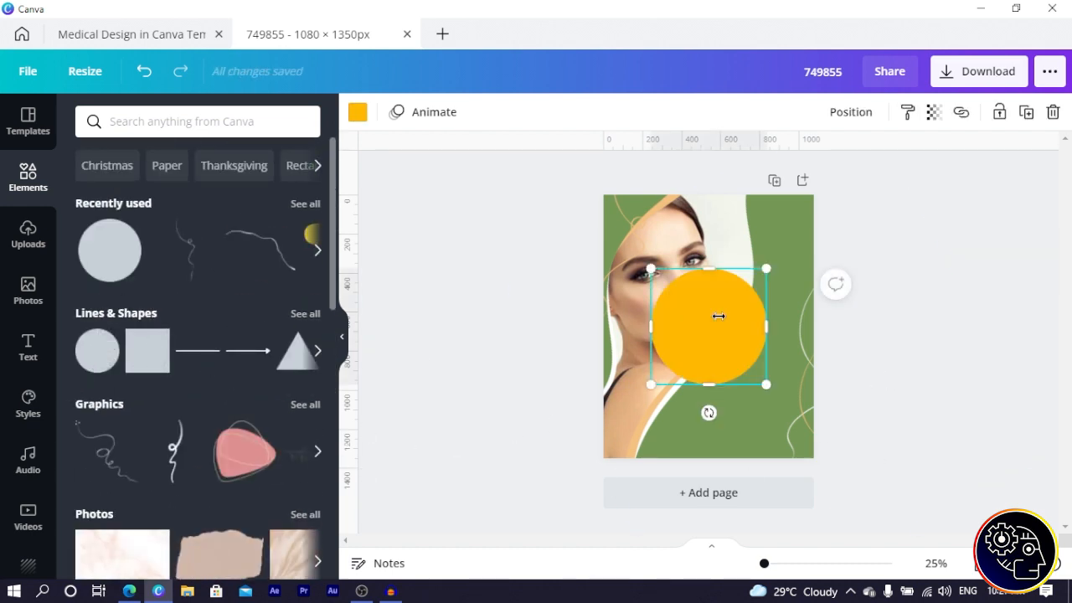
{"action": "scroll", "coordinate": [282, 410], "scroll_direction": "down", "scroll_amount": 5}
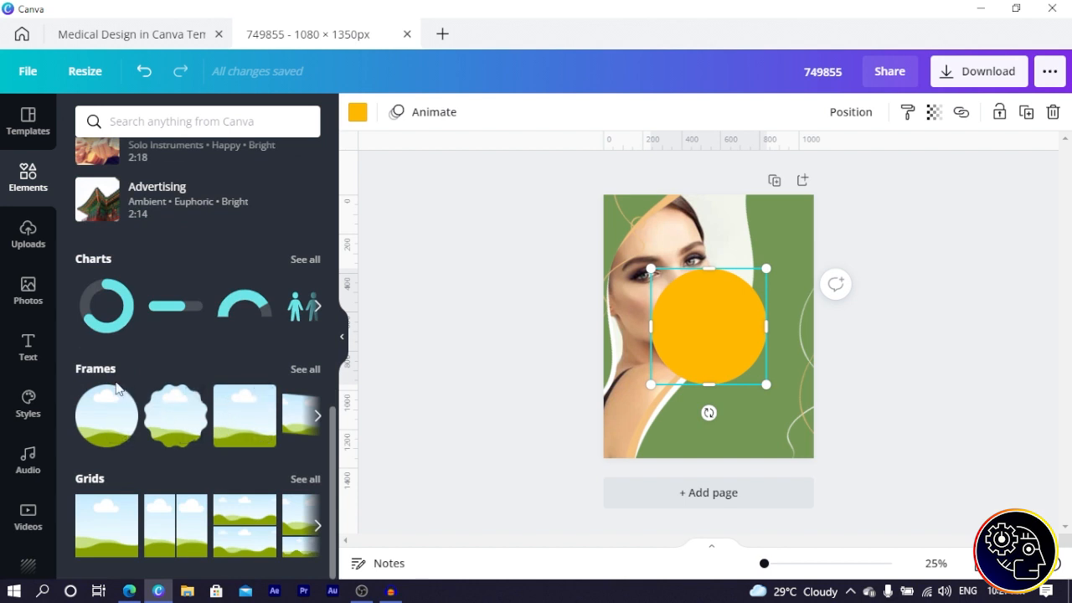
{"action": "left_click", "coordinate": [97, 418]}
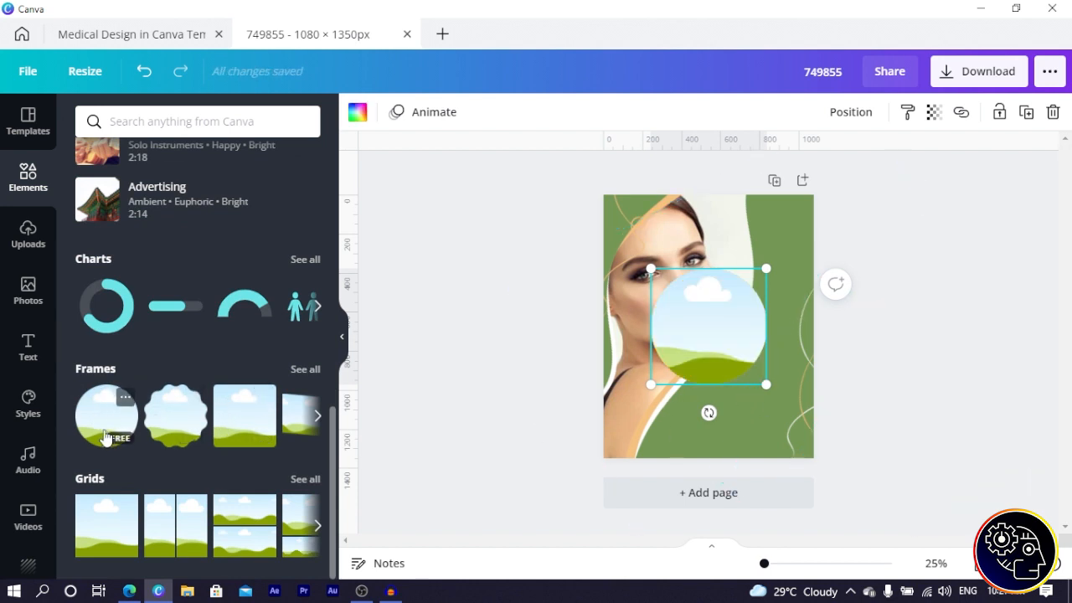
{"action": "left_click_drag", "start_coordinate": [766, 384], "coordinate": [763, 377]}
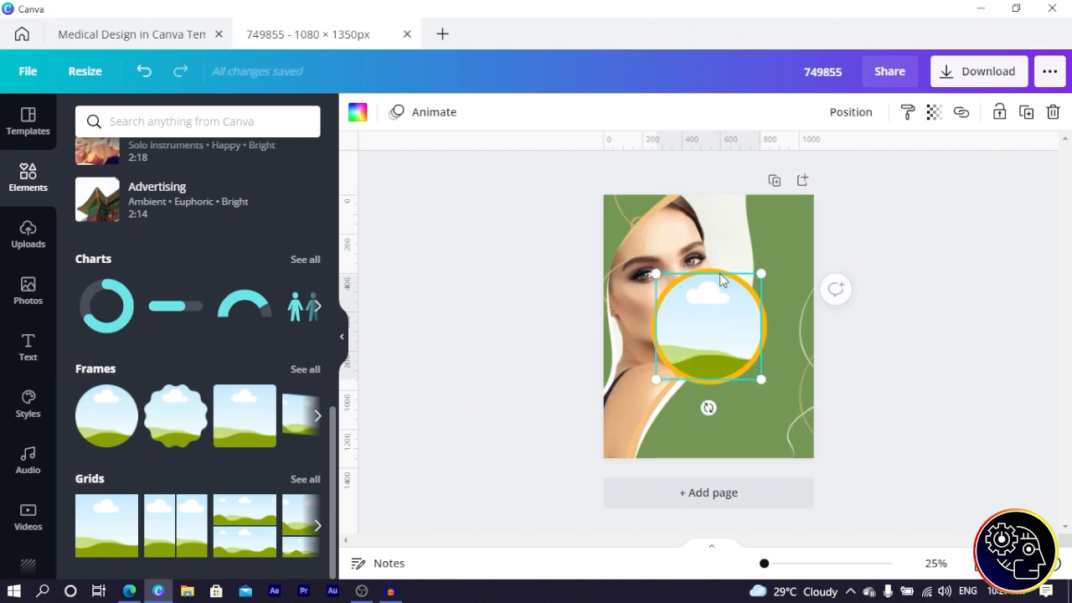
Recolour the circle behind the photo frame with the document's light orange.
{"action": "left_click", "coordinate": [722, 279]}
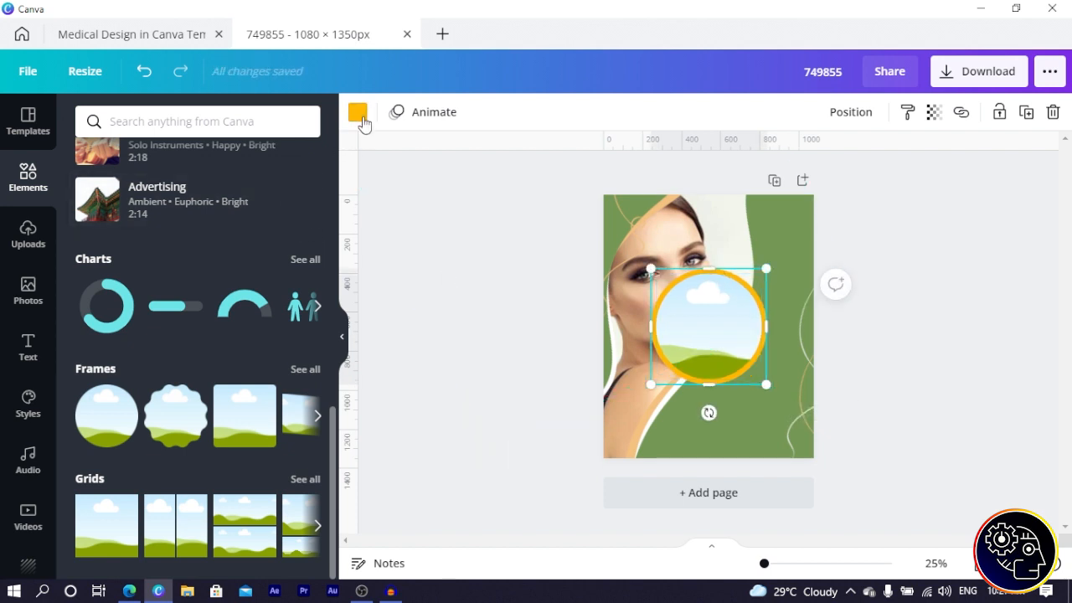
{"action": "left_click", "coordinate": [358, 111]}
{"action": "left_click", "coordinate": [177, 196]}
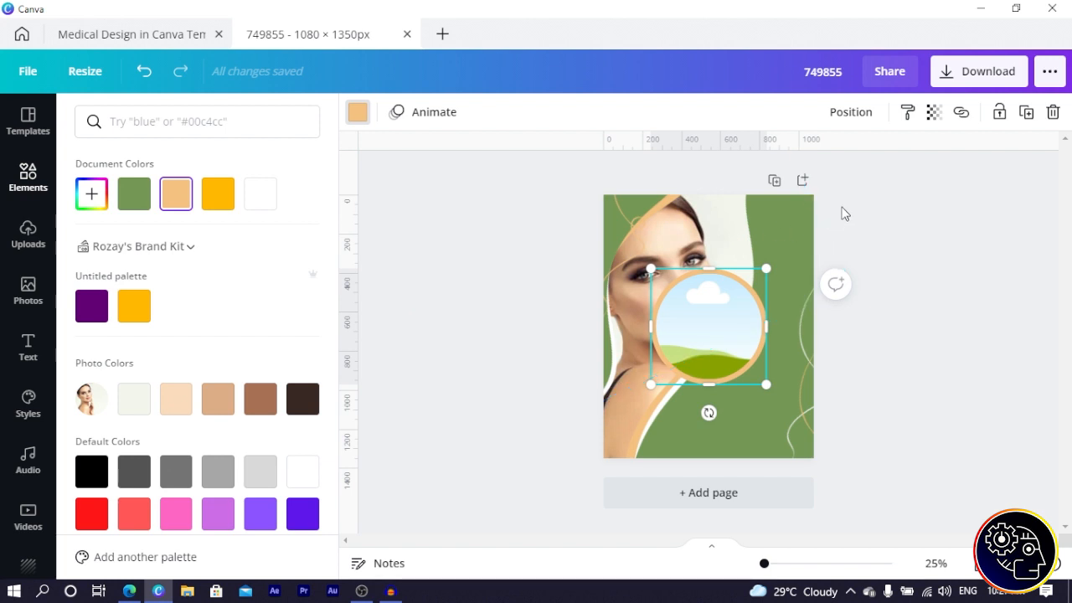
Lock the blobs and the curvy lines on both sides of the page, leaving the circular frame free.
{"action": "left_click_drag", "start_coordinate": [486, 187], "coordinate": [647, 459]}
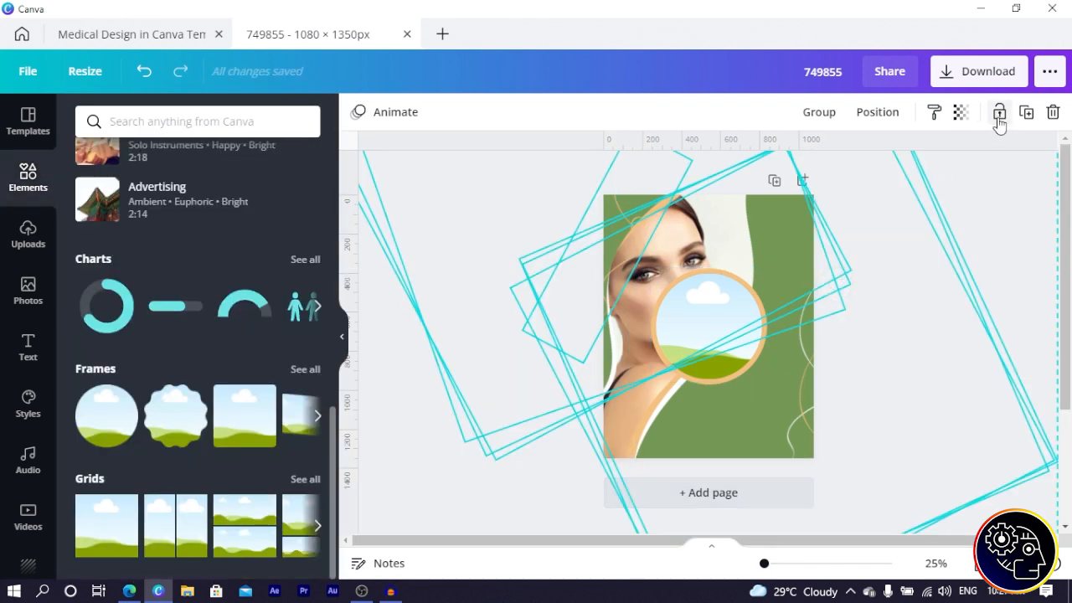
{"action": "key", "text": "Delete"}
{"action": "left_click_drag", "start_coordinate": [968, 224], "coordinate": [798, 456]}
{"action": "key", "text": "Delete"}
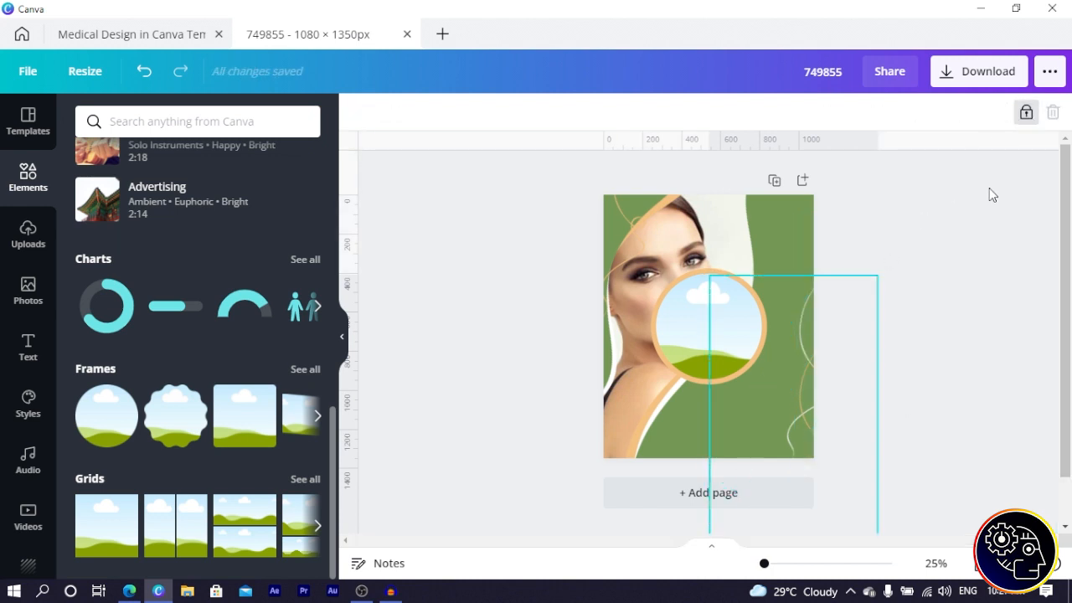
Shrink the circle and its frame together, move them to the page's upper right, and place a duplicate pair just below.
{"action": "left_click", "coordinate": [706, 356]}
{"action": "left_click_drag", "start_coordinate": [648, 388], "coordinate": [697, 333]}
{"action": "left_click_drag", "start_coordinate": [737, 288], "coordinate": [759, 229]}
{"action": "key", "text": "ctrl+d"}
{"action": "left_click_drag", "start_coordinate": [766, 276], "coordinate": [748, 317]}
Unlock the white curvy line at the right edge, place a copy of it in the upper-right corner, and lock the copy.
{"action": "left_click", "coordinate": [805, 358]}
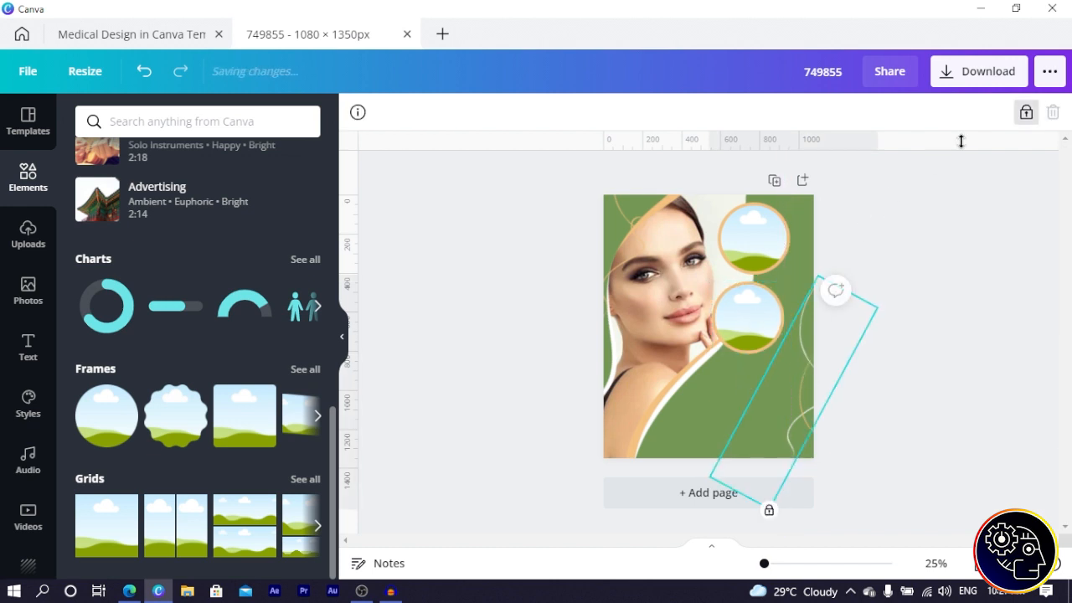
{"action": "left_click", "coordinate": [1025, 116]}
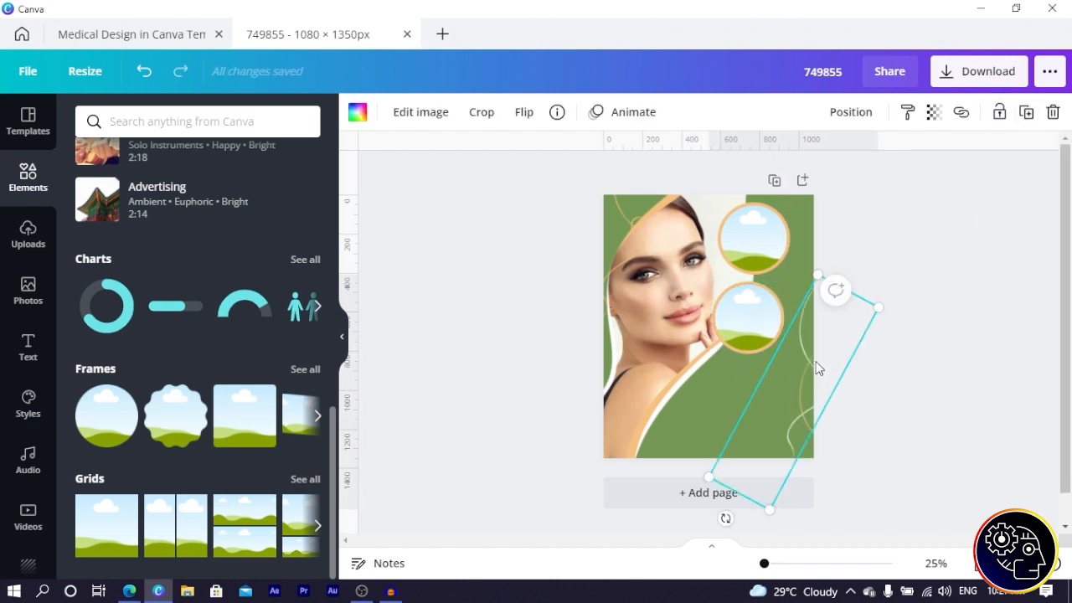
{"action": "left_click_drag", "start_coordinate": [804, 375], "coordinate": [777, 235]}
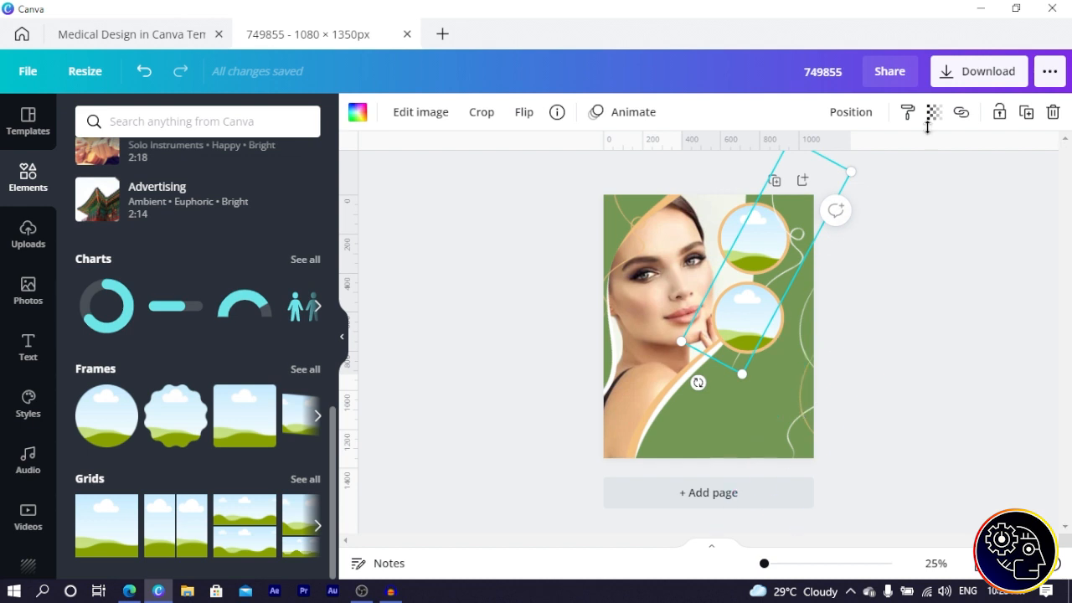
{"action": "left_click", "coordinate": [999, 114]}
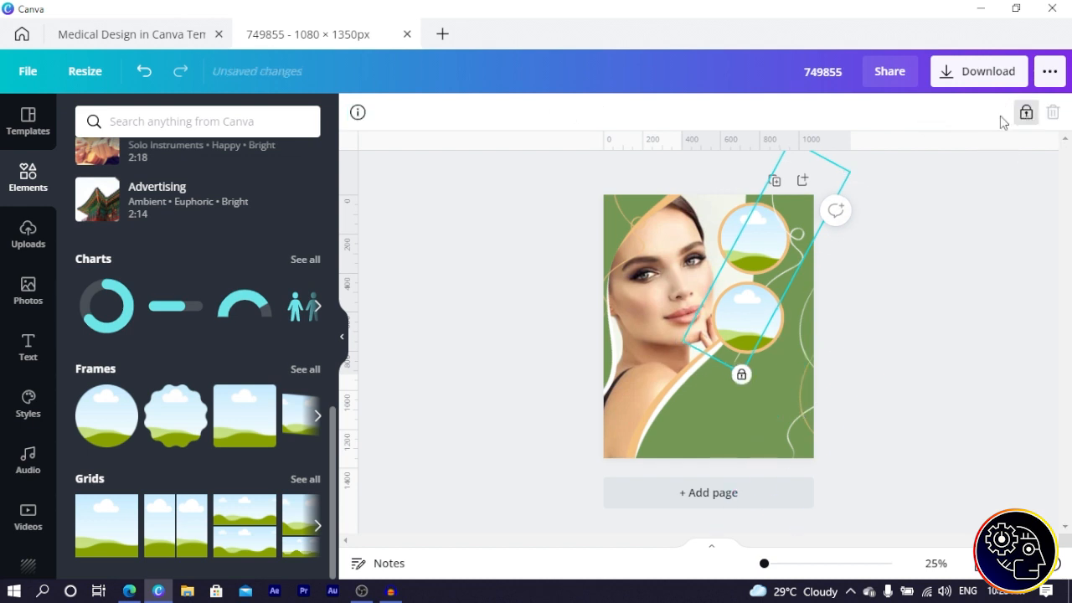
{"action": "left_click", "coordinate": [980, 205]}
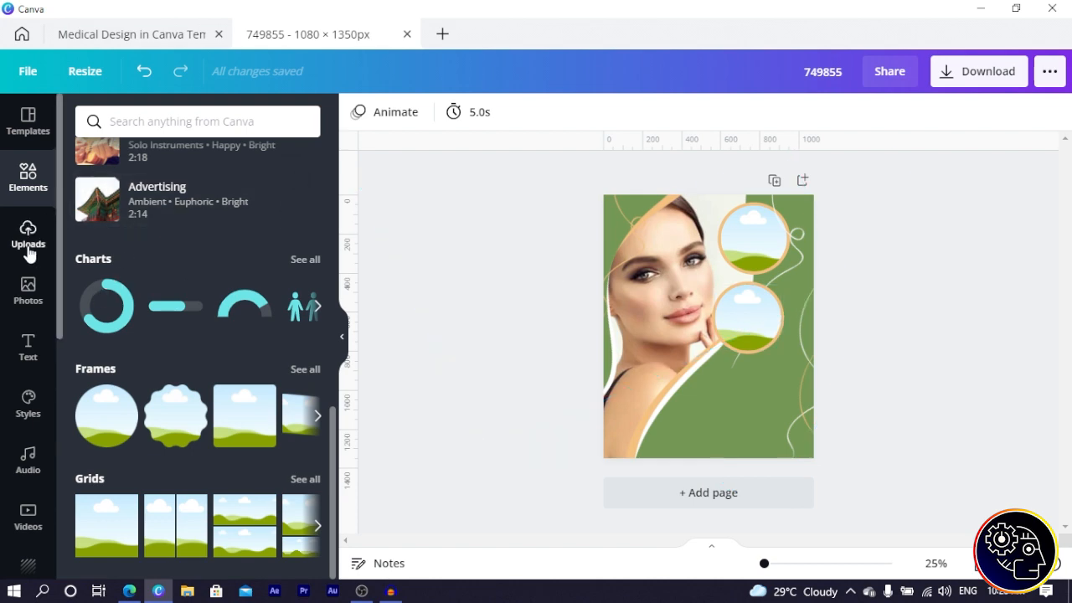
Fill the upper circular frame with the facial mask treatment photo from the beauty photos.
{"action": "mouse_move", "coordinate": [93, 224]}
{"action": "left_click", "coordinate": [28, 289]}
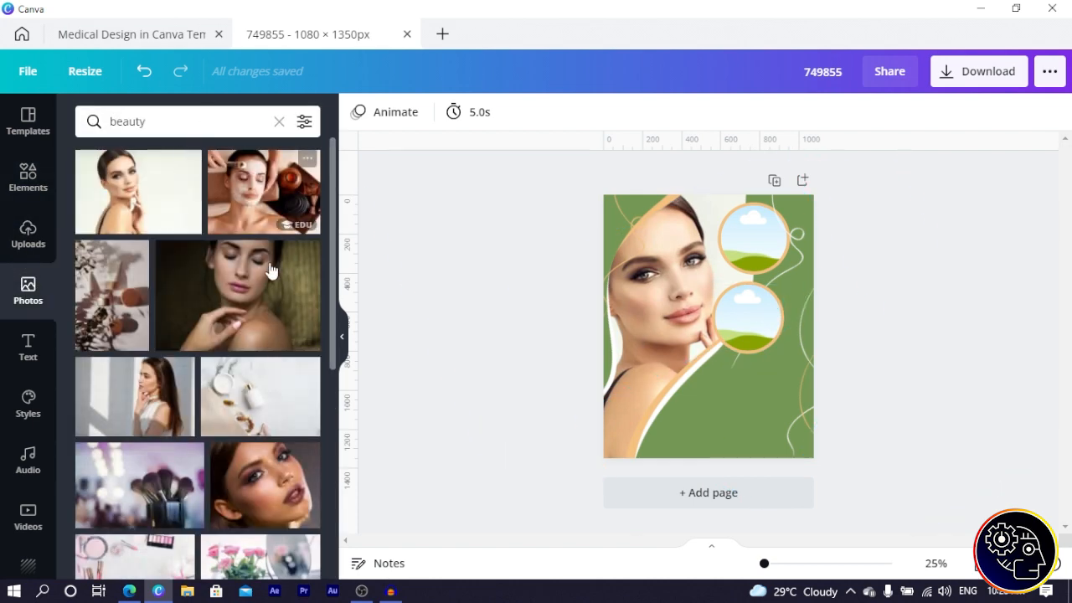
{"action": "left_click_drag", "start_coordinate": [239, 234], "coordinate": [796, 241]}
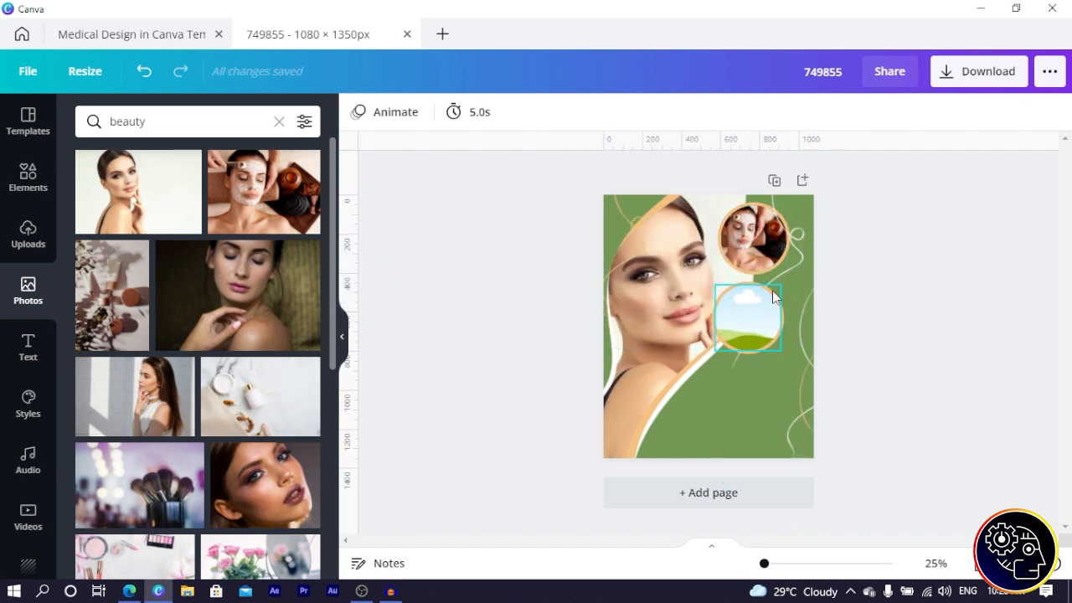
Try the photo of the dark-haired woman beneath green leaves in the lower circular frame.
{"action": "scroll", "coordinate": [156, 335], "scroll_direction": "down", "scroll_amount": 4}
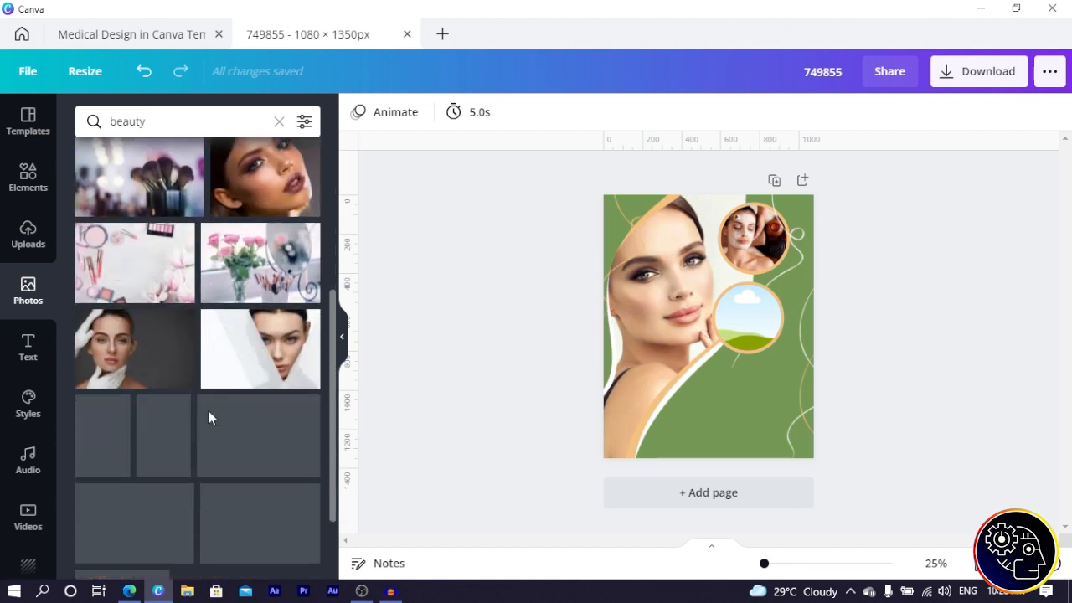
{"action": "scroll", "coordinate": [100, 360], "scroll_direction": "down", "scroll_amount": 2}
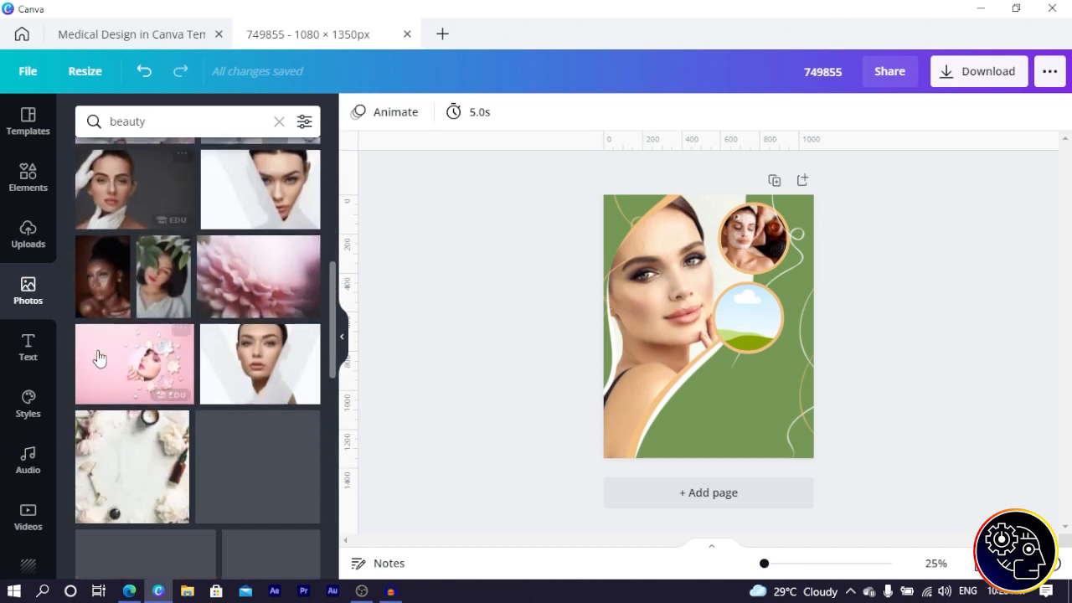
{"action": "left_click_drag", "start_coordinate": [140, 297], "coordinate": [737, 331]}
{"action": "double_click", "coordinate": [738, 324]}
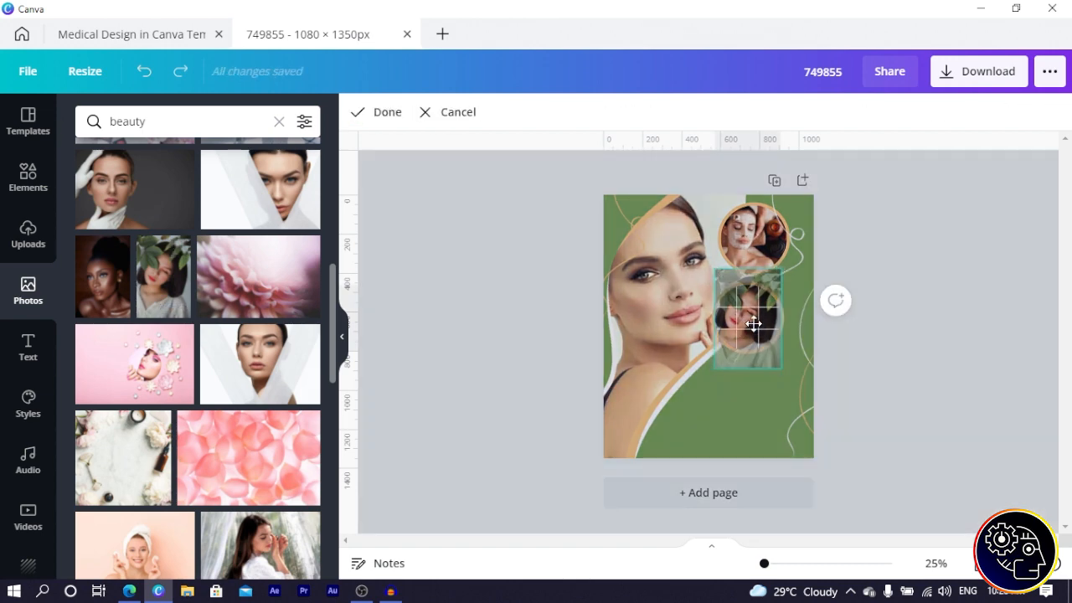
Fill the lower circular frame with the photo of the woman with closed eyes and a hand near her shoulder.
{"action": "scroll", "coordinate": [128, 357], "scroll_direction": "down", "scroll_amount": 10}
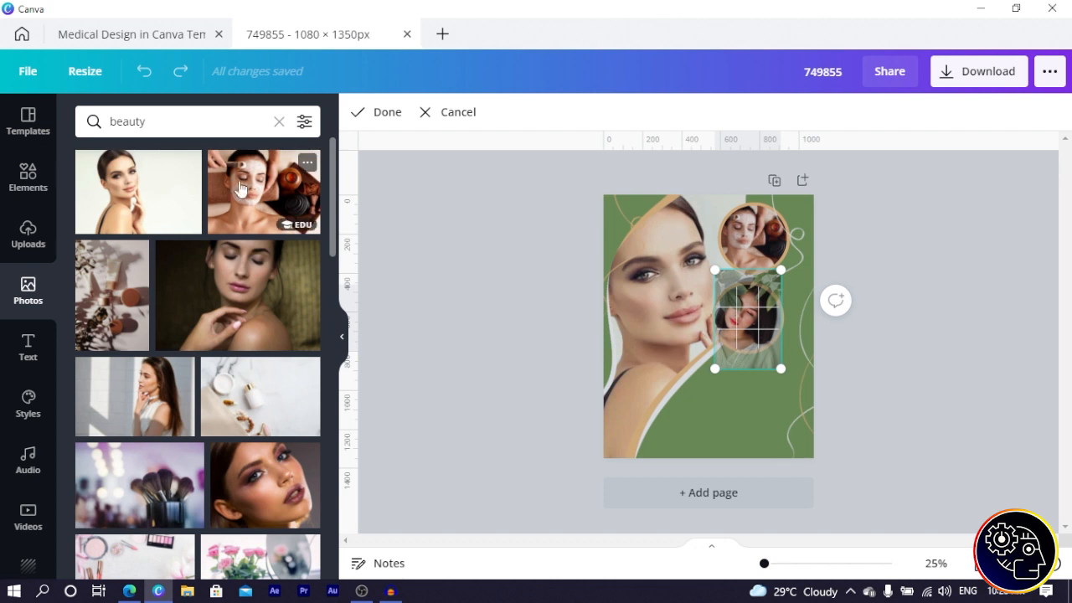
{"action": "left_click_drag", "start_coordinate": [222, 295], "coordinate": [738, 306]}
{"action": "double_click", "coordinate": [738, 306]}
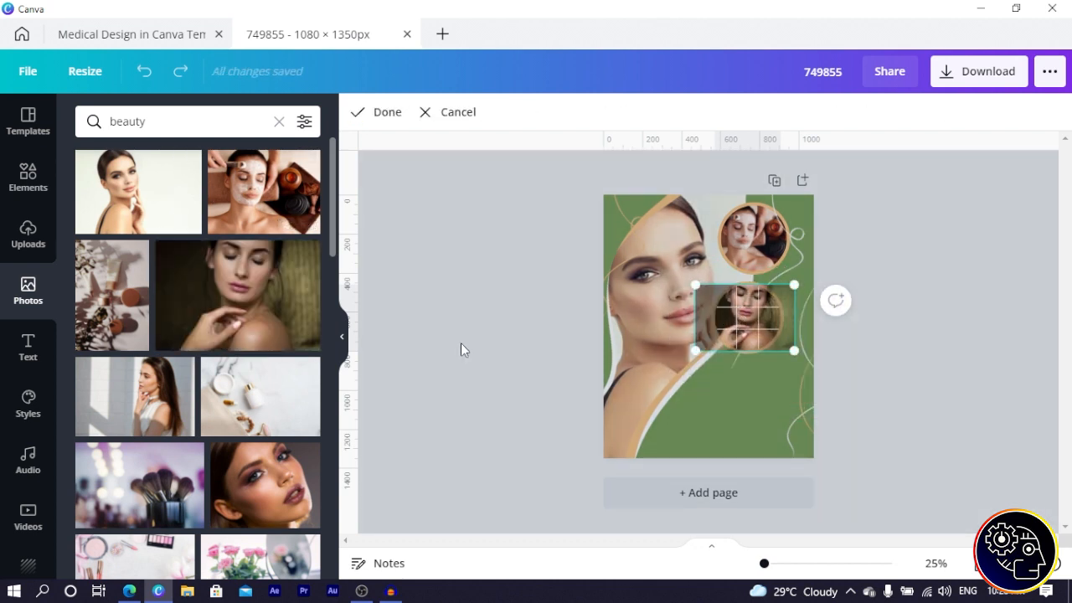
{"action": "left_click", "coordinate": [469, 347]}
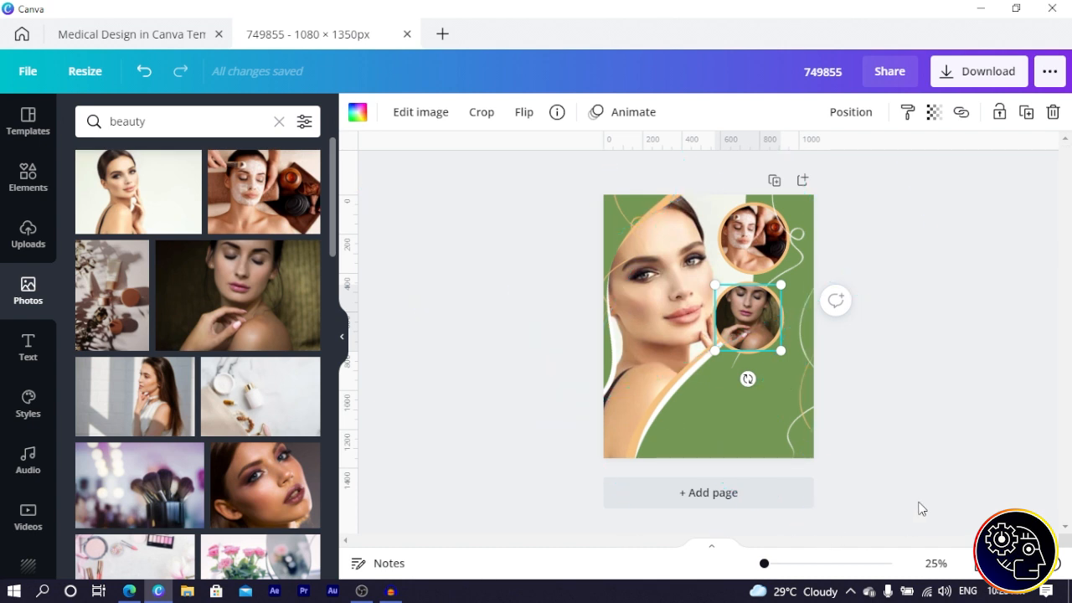
Add a text box and place it on the green area below the lower circular frame.
{"action": "left_click", "coordinate": [702, 407]}
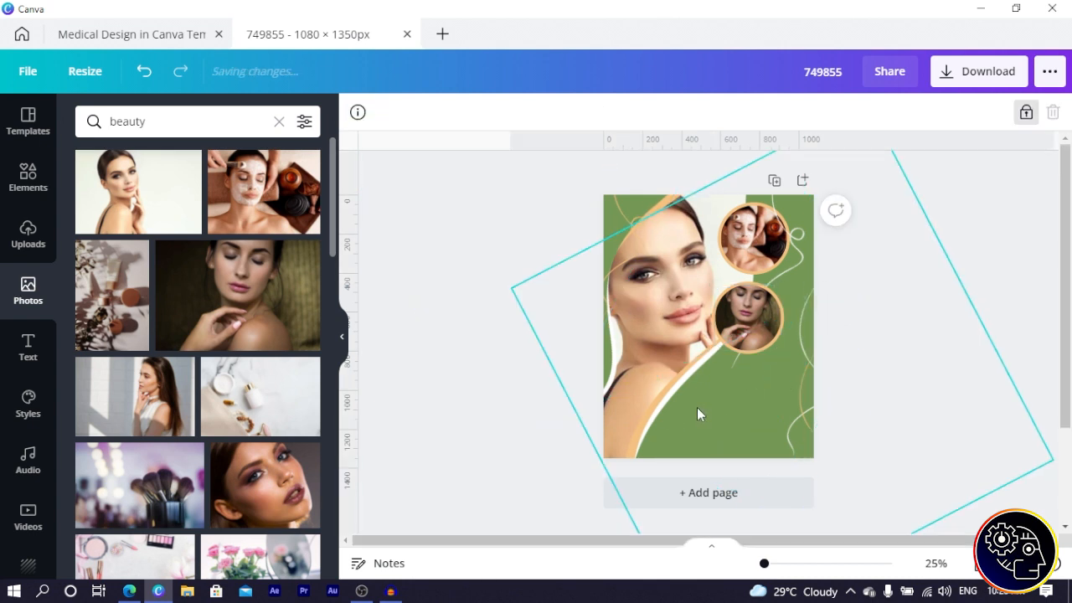
{"action": "key", "text": "t"}
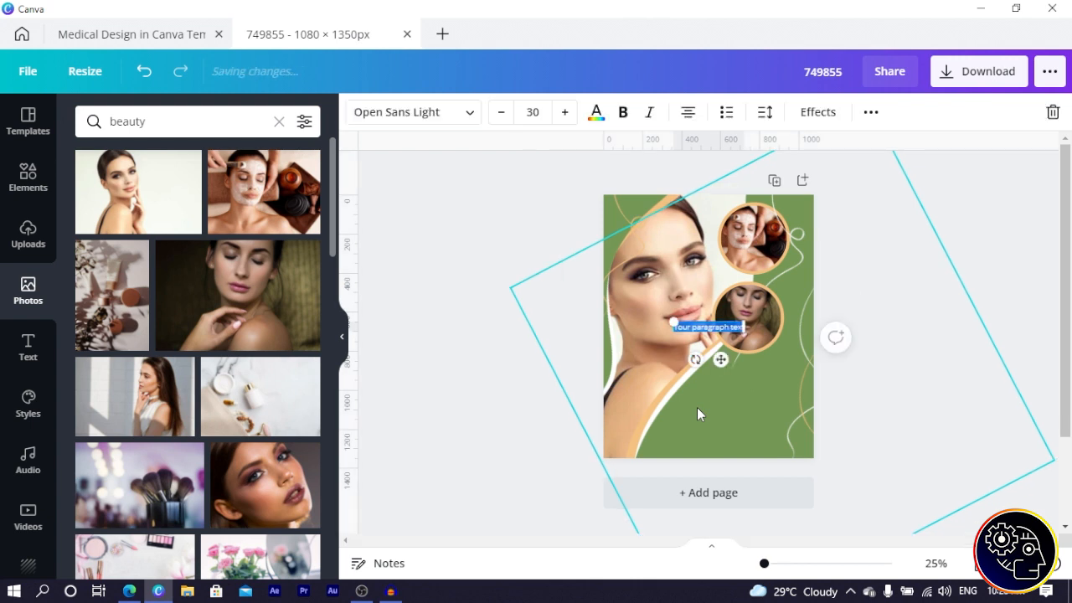
{"action": "mouse_move", "coordinate": [734, 397]}
{"action": "left_mouse_down"}
{"action": "mouse_move", "coordinate": [761, 407]}
{"action": "mouse_move", "coordinate": [745, 407]}
{"action": "left_mouse_up"}
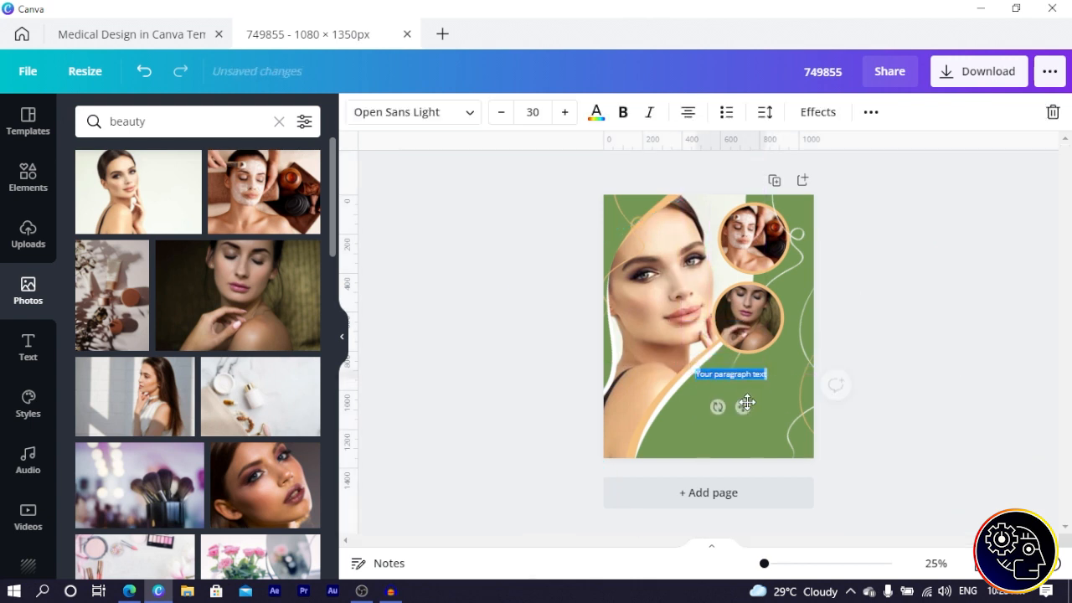
Format the placeholder text in white Abhaya Libre Regular and enlarge it to size 68.7.
{"action": "left_click", "coordinate": [369, 112]}
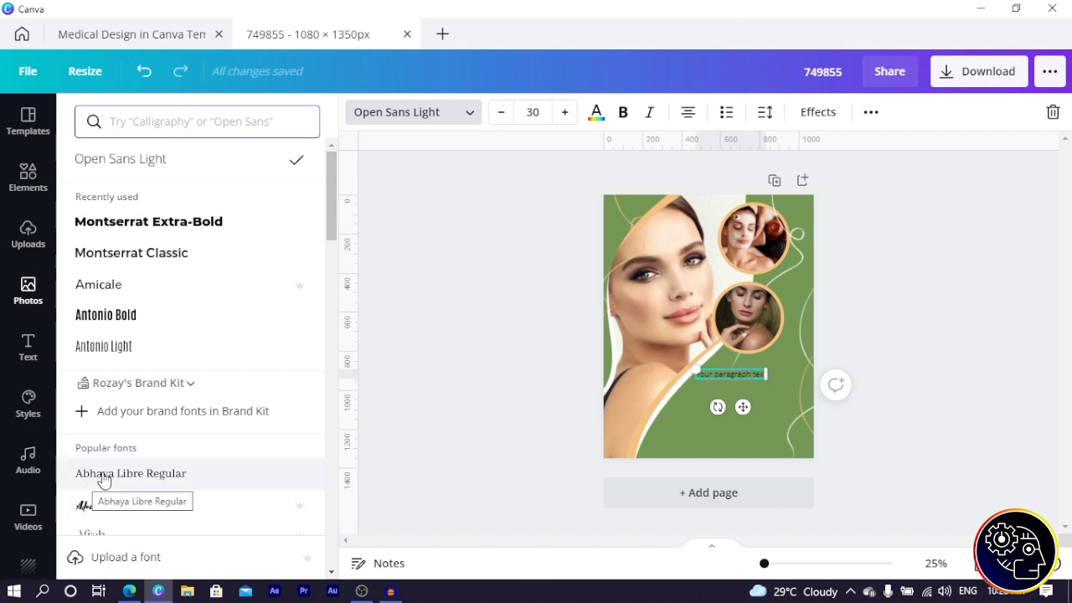
{"action": "left_click", "coordinate": [155, 480]}
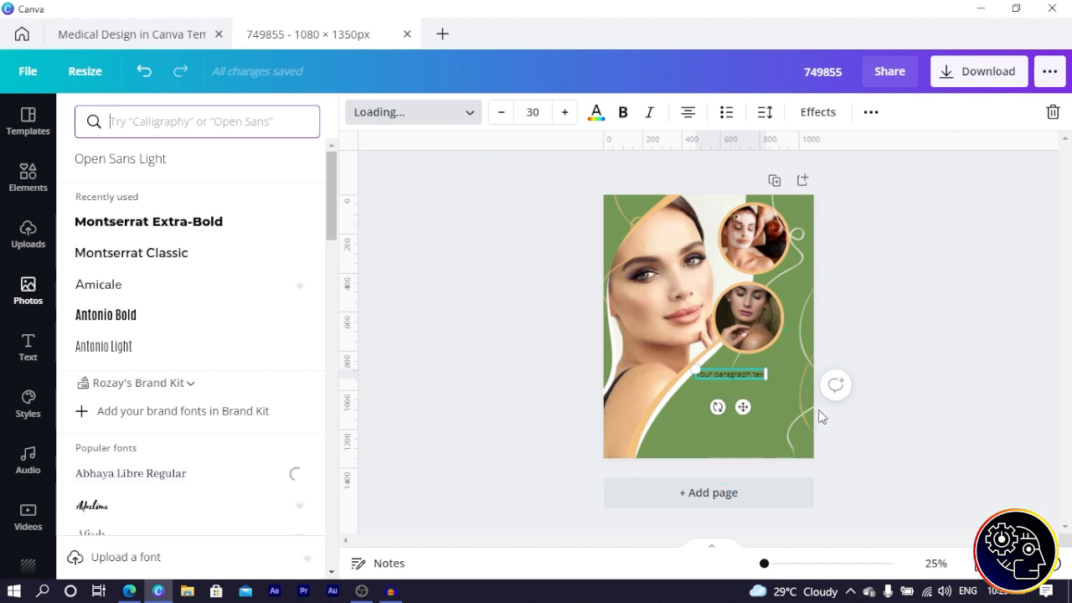
{"action": "left_click", "coordinate": [597, 111]}
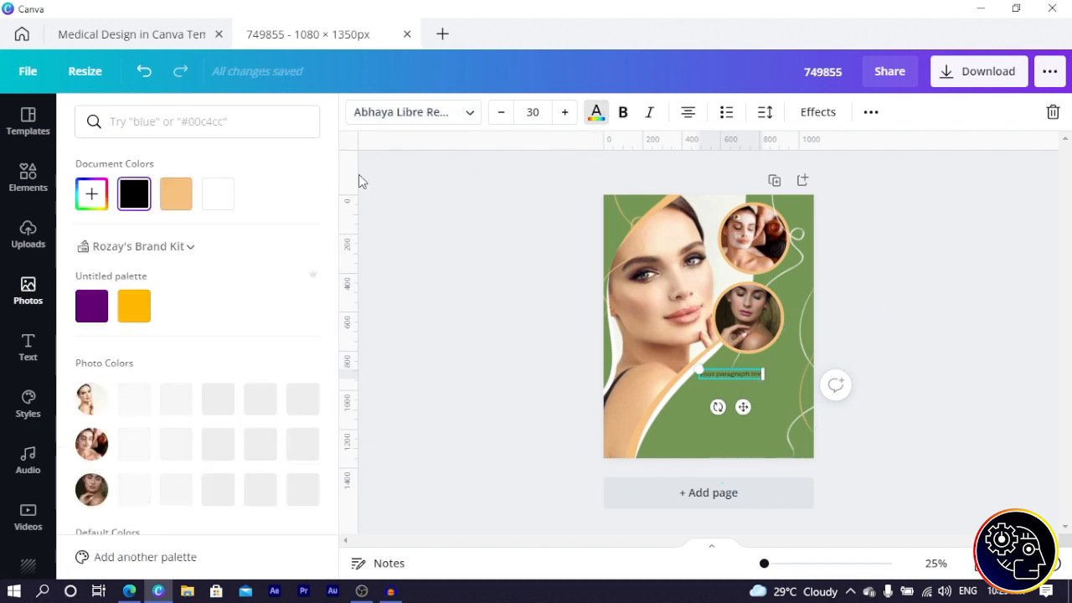
{"action": "left_click", "coordinate": [220, 198]}
{"action": "left_click_drag", "start_coordinate": [769, 381], "coordinate": [834, 436]}
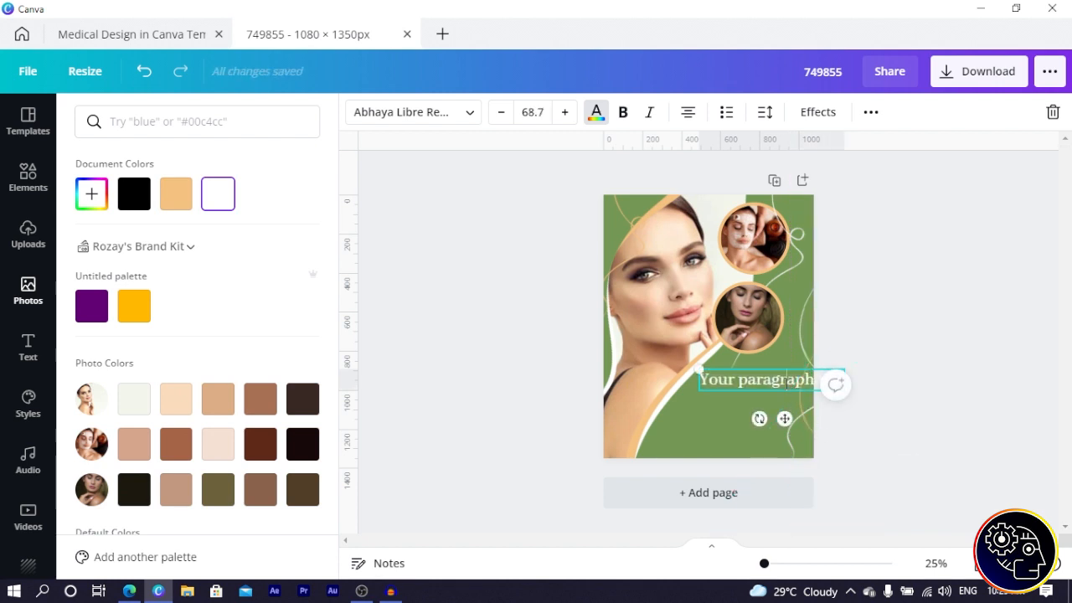
Replace the placeholder text with "SKIN &" and "bEAUTY" on two lines.
{"action": "double_click", "coordinate": [787, 383]}
{"action": "key", "text": "ctrl+a"}
{"action": "type", "text": "ski"}
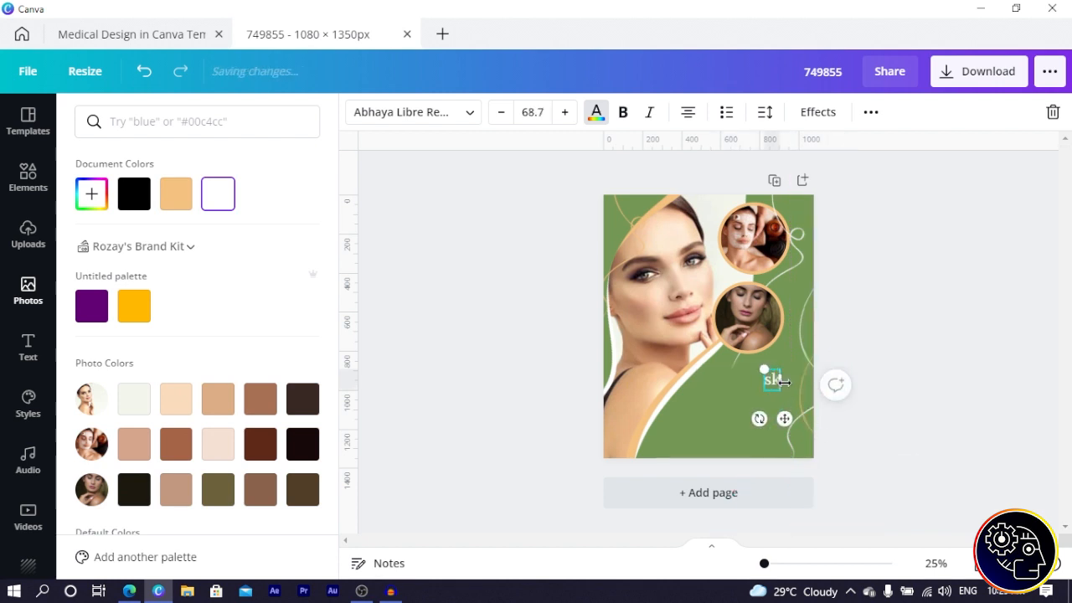
{"action": "type", "text": "SKIN"}
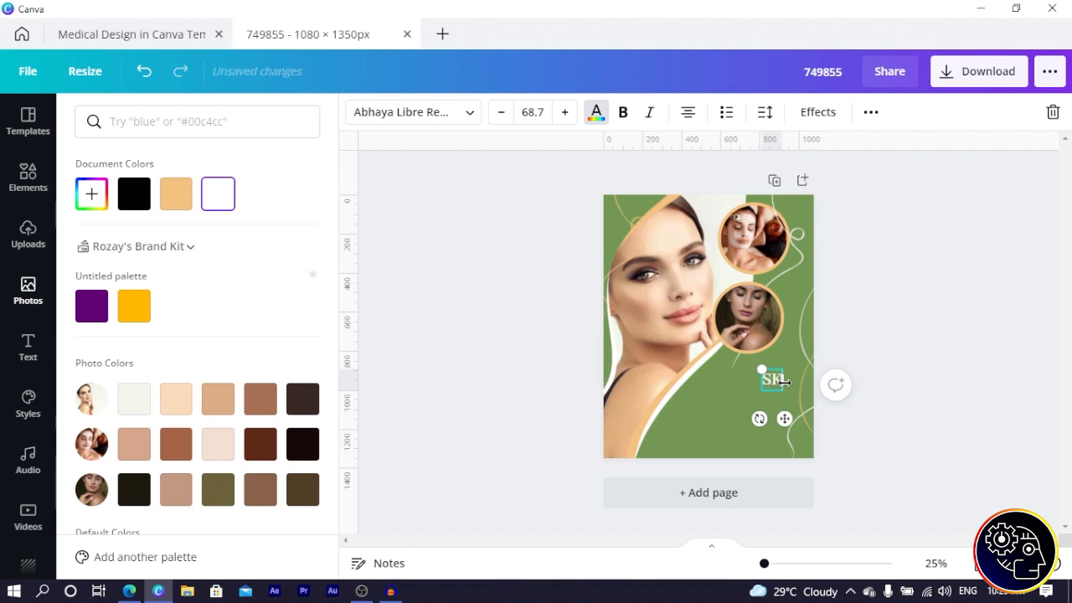
{"action": "type", "text": " ^"}
{"action": "key", "text": "BackSpace"}
{"action": "type", "text": "&"}
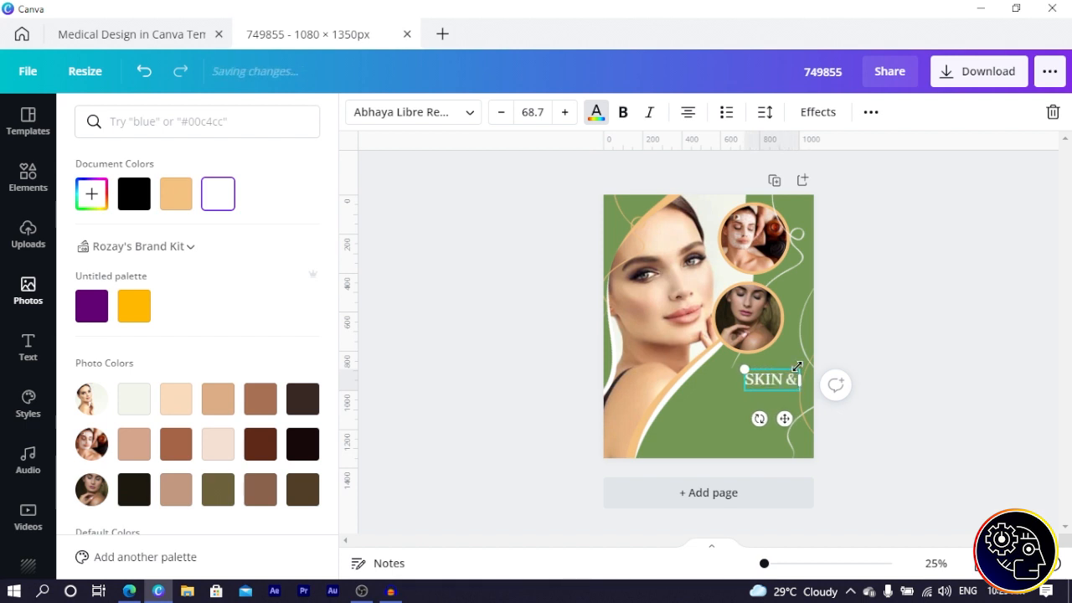
{"action": "key", "text": "Return"}
{"action": "type", "text": "bEAUTY"}
{"action": "key", "text": "ctrl+a"}
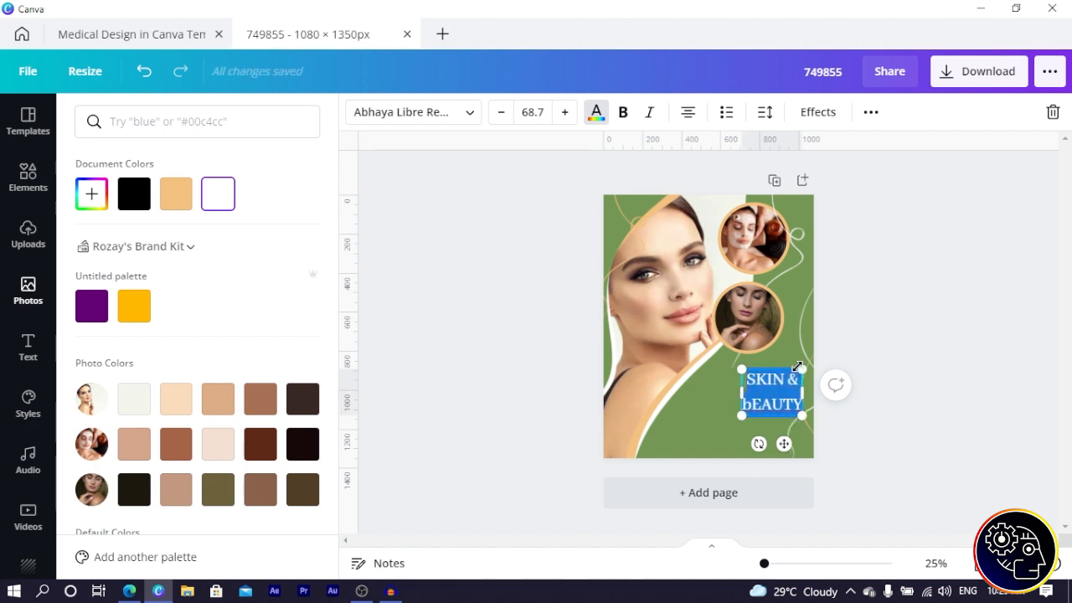
{"action": "key", "text": "Escape"}
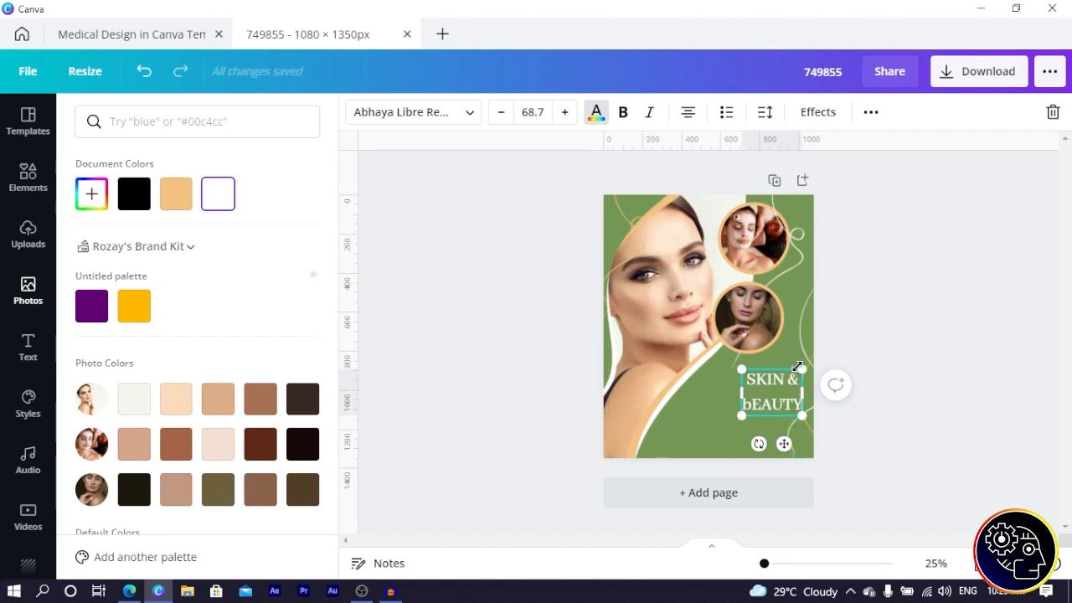
Correct the lowercase first letter of the heading's second line so it reads "BEAUTY".
{"action": "left_click", "coordinate": [750, 403]}
{"action": "key", "text": "BackSpace"}
{"action": "type", "text": "B"}
{"action": "left_click", "coordinate": [897, 362]}
{"action": "left_click", "coordinate": [937, 378]}
Tighten the line spacing of the SKIN & BEAUTY heading and enlarge it to size 98.2.
{"action": "left_click", "coordinate": [785, 403]}
{"action": "left_click", "coordinate": [766, 117]}
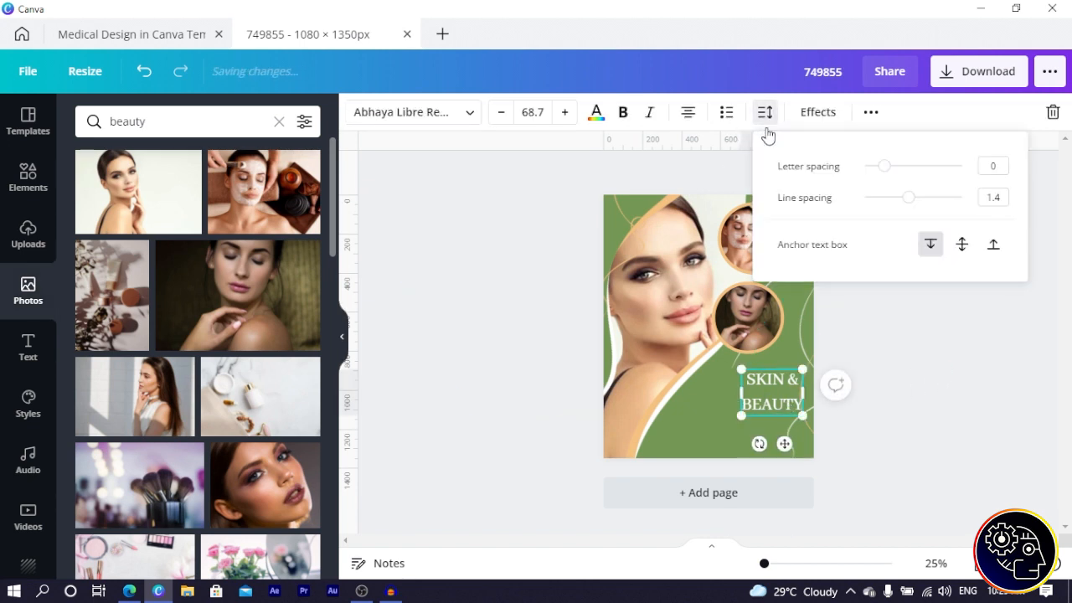
{"action": "left_click_drag", "start_coordinate": [912, 201], "coordinate": [880, 201]}
{"action": "left_click_drag", "start_coordinate": [743, 407], "coordinate": [714, 420]}
Right-align the SKIN & BEAUTY heading slightly farther from the page's right edge and enlarge it to size 108.
{"action": "left_click", "coordinate": [688, 114]}
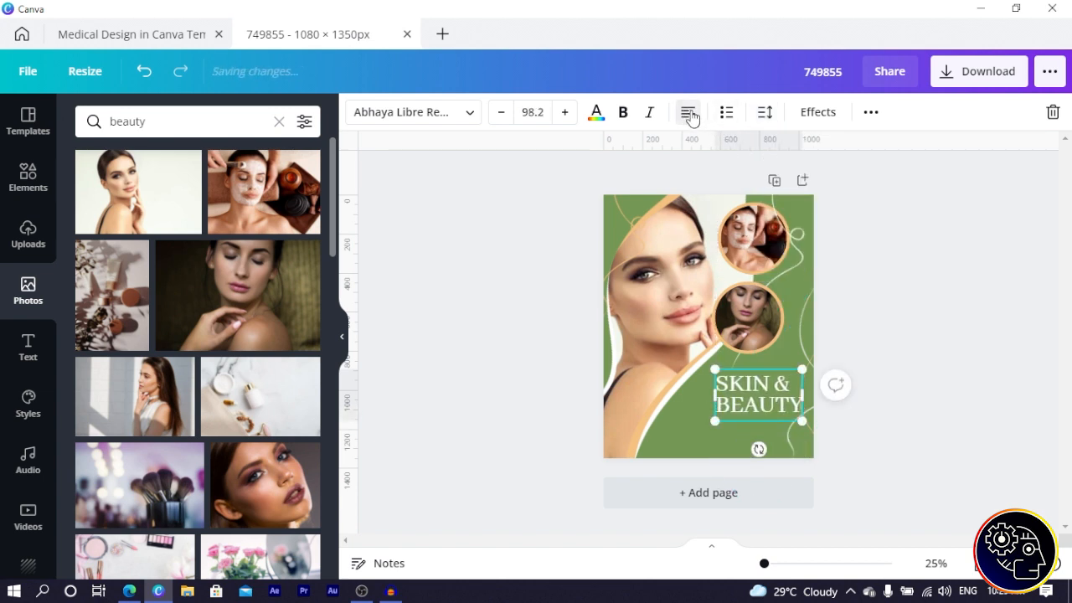
{"action": "left_click", "coordinate": [690, 114]}
{"action": "left_click", "coordinate": [952, 277]}
{"action": "left_click_drag", "start_coordinate": [788, 394], "coordinate": [781, 390]}
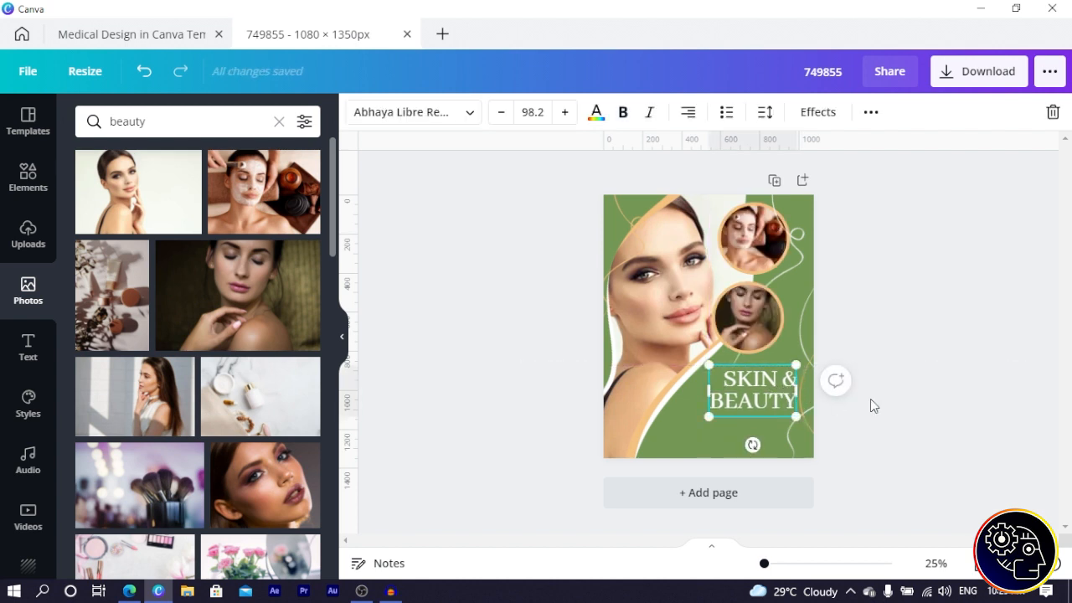
{"action": "left_click", "coordinate": [866, 406]}
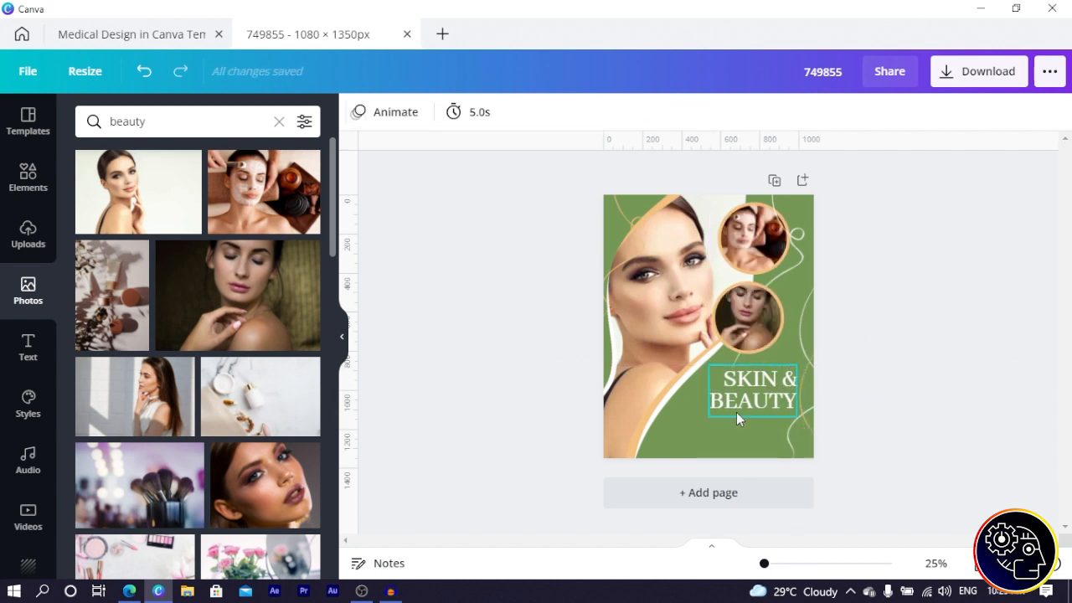
{"action": "left_click", "coordinate": [720, 397]}
{"action": "left_click_drag", "start_coordinate": [708, 415], "coordinate": [700, 422]}
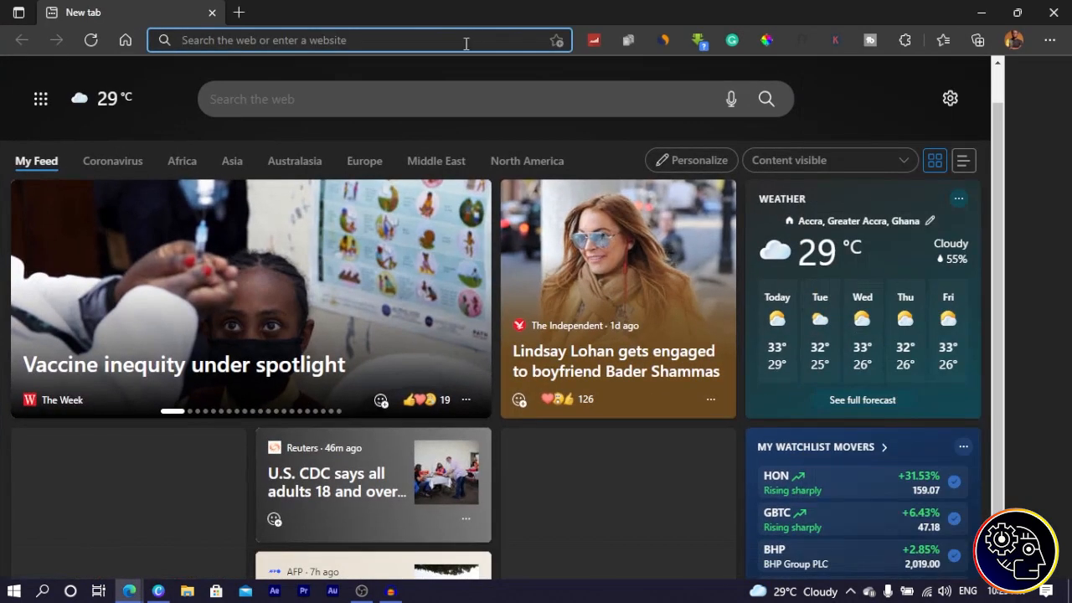
In the Edge browser, search for "dummy text generator" and open the blindtextgenerator.com site in a smaller window.
{"action": "left_click", "coordinate": [464, 41]}
{"action": "type", "text": "dumm"}
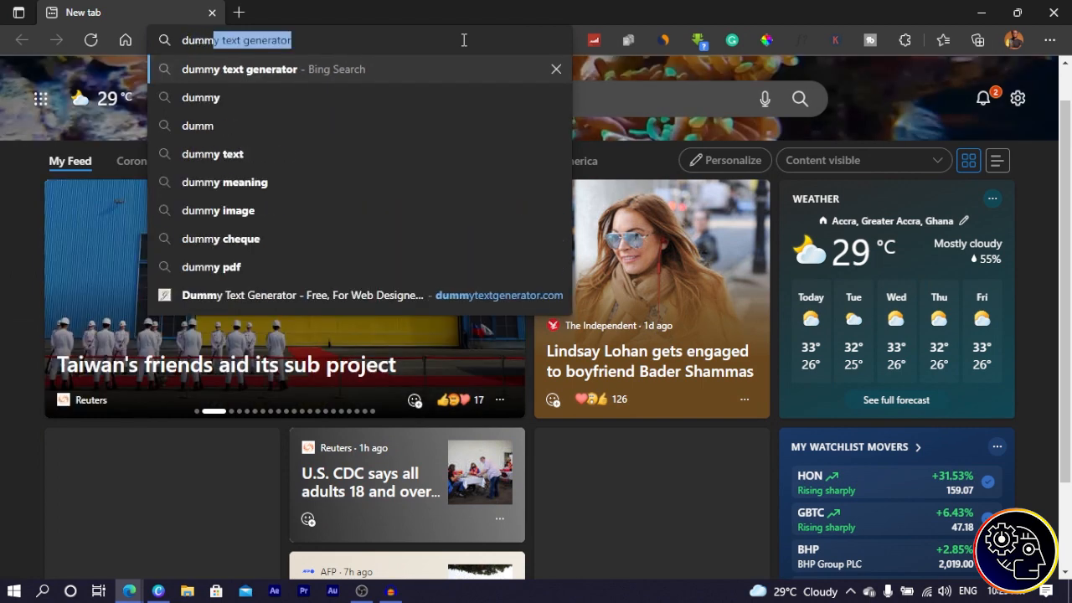
{"action": "key", "text": "Return"}
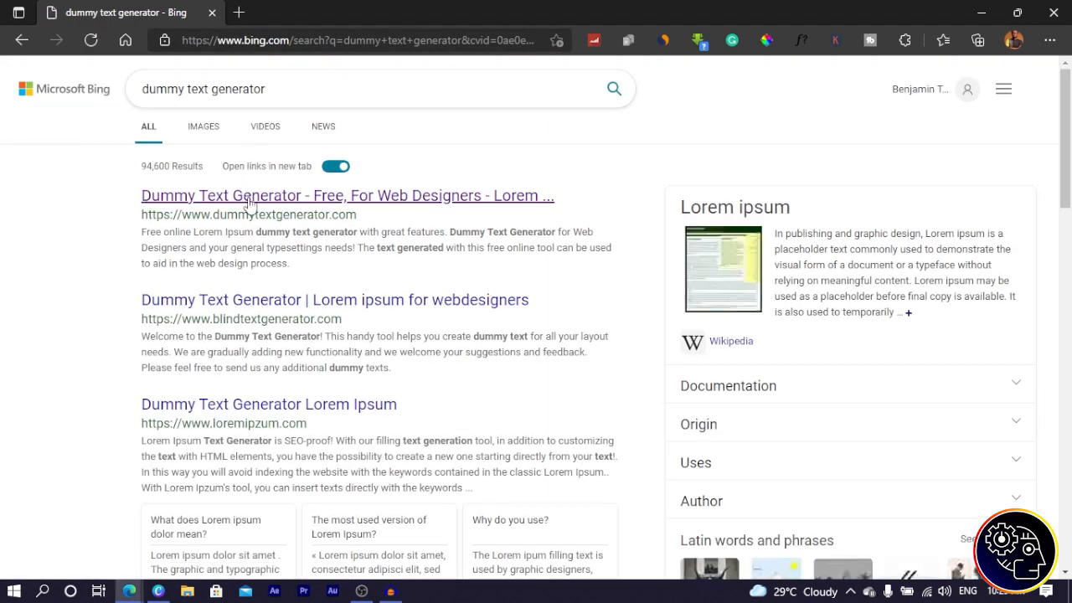
{"action": "left_click", "coordinate": [259, 306]}
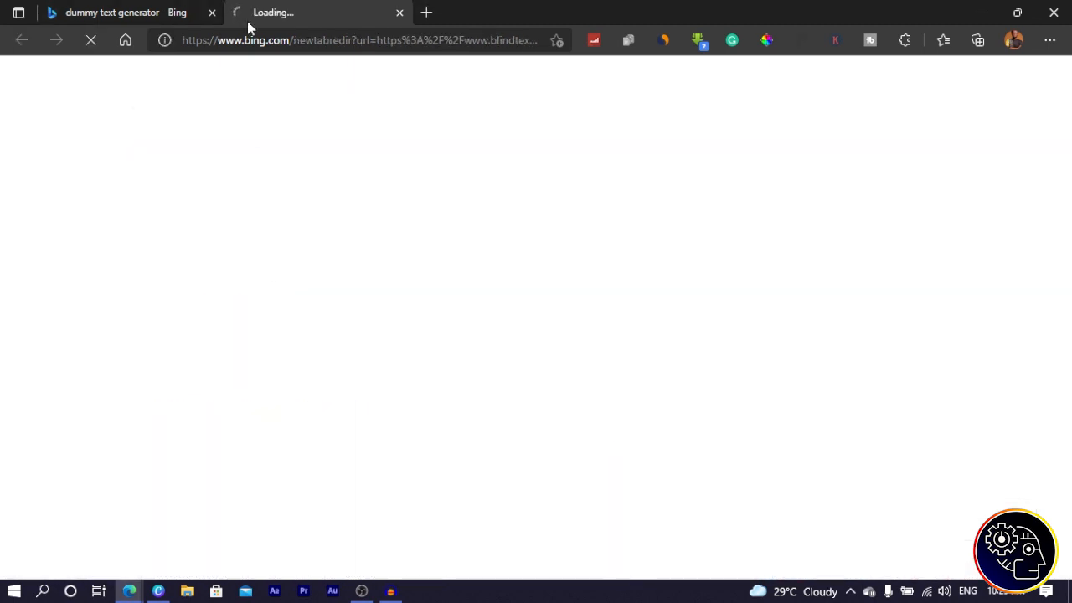
{"action": "left_click", "coordinate": [213, 12]}
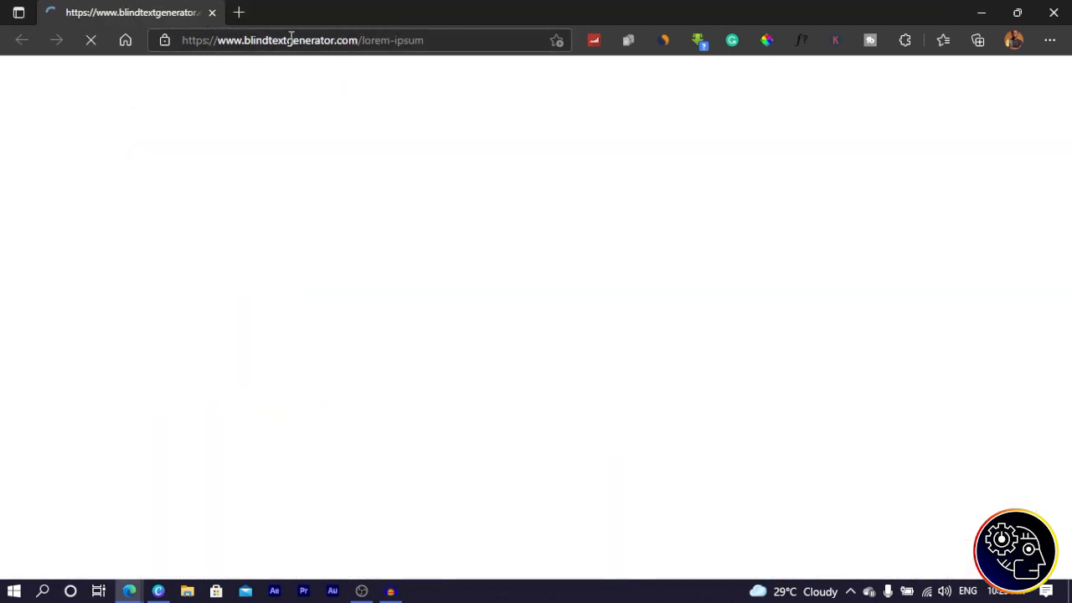
{"action": "left_click_drag", "start_coordinate": [176, 19], "coordinate": [397, 66]}
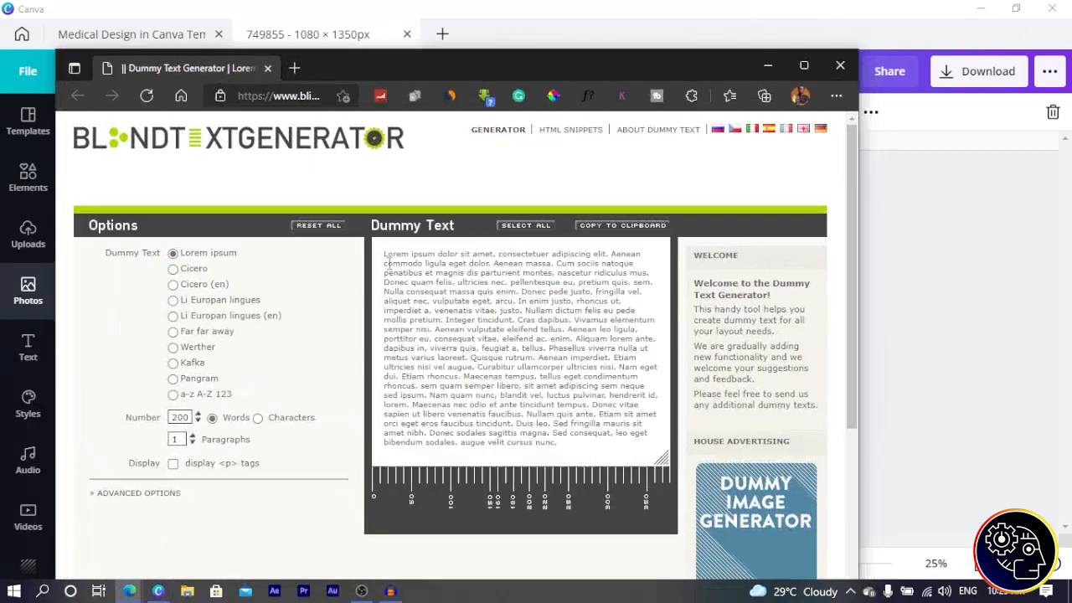
Copy the dummy text from "Lorem ipsum dolor sit amet" through "Aenean massa." and paste it into the Canva design.
{"action": "left_click_drag", "start_coordinate": [380, 260], "coordinate": [554, 264]}
{"action": "key", "text": "ctrl+c"}
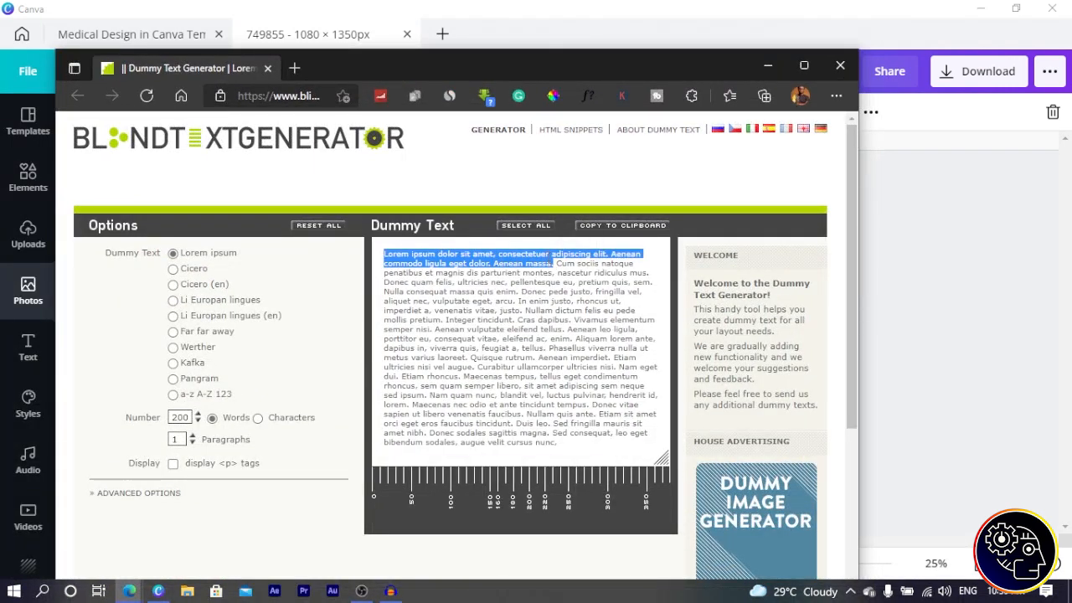
{"action": "left_click", "coordinate": [841, 65]}
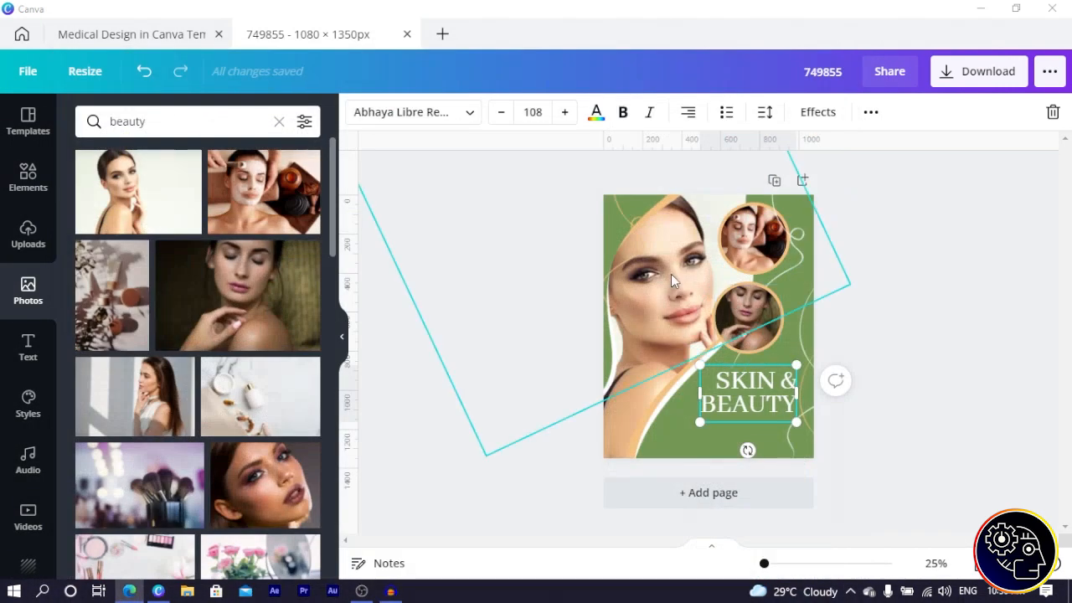
{"action": "key", "text": "ctrl+v"}
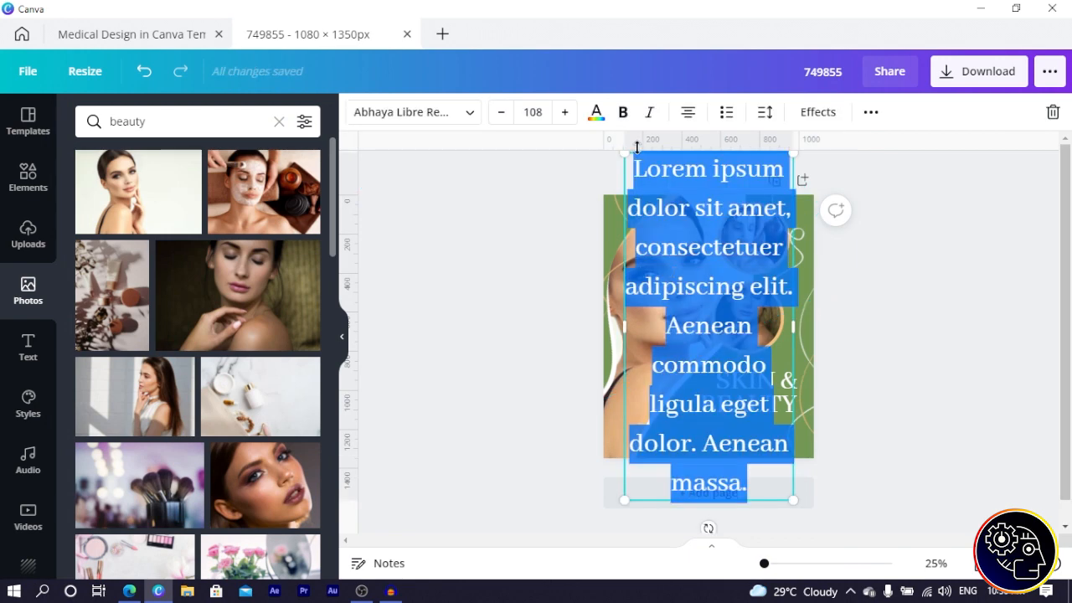
Shrink the pasted paragraph to size 31.1 on three lines and place it right-aligned beneath the SKIN & BEAUTY heading.
{"action": "left_click_drag", "start_coordinate": [627, 157], "coordinate": [744, 402]}
{"action": "left_click_drag", "start_coordinate": [745, 451], "coordinate": [643, 463]}
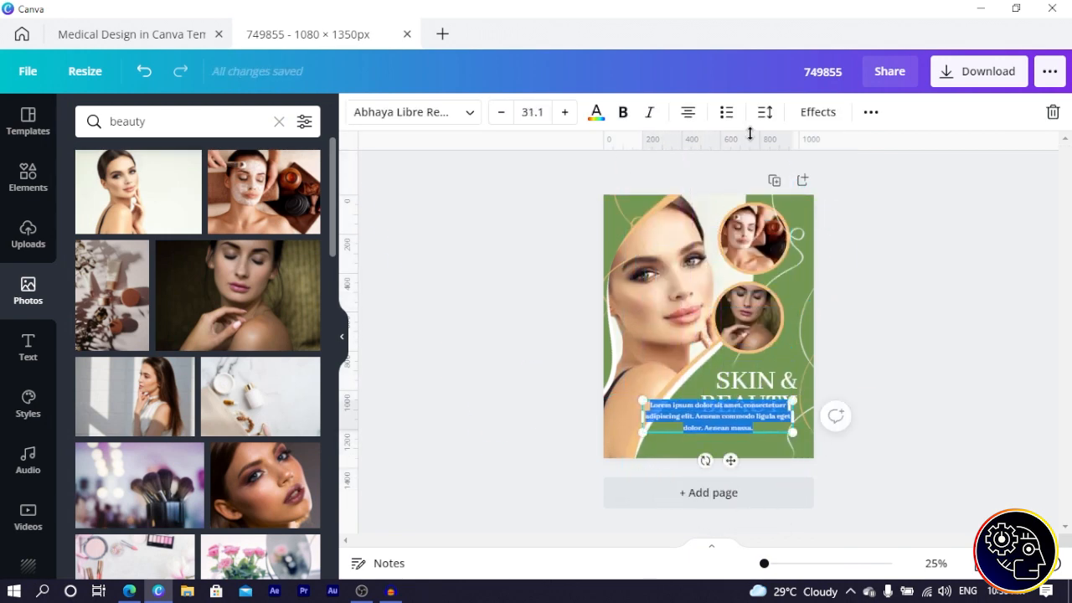
{"action": "left_click", "coordinate": [692, 112]}
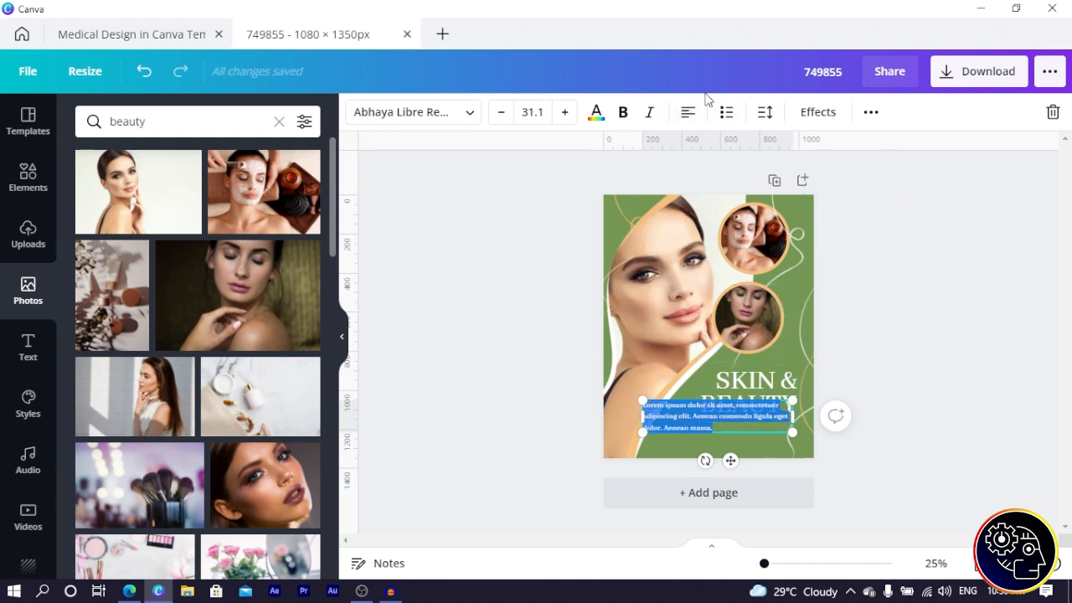
{"action": "left_click", "coordinate": [689, 112]}
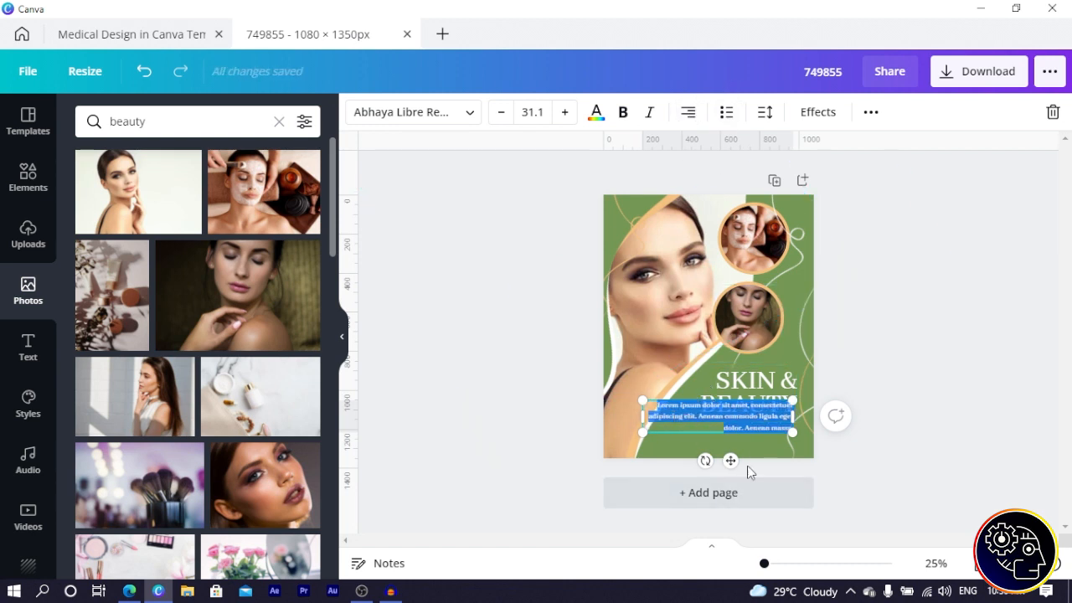
{"action": "left_click_drag", "start_coordinate": [731, 471], "coordinate": [734, 475]}
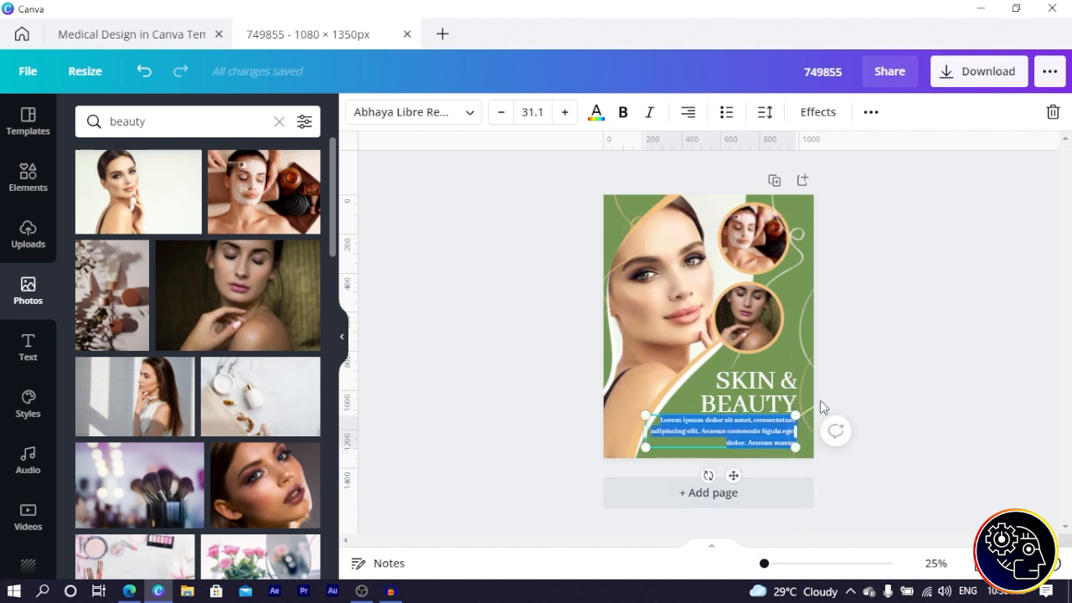
Move the light-orange curved line near the page's lower-right corner further up along the right edge.
{"action": "left_click", "coordinate": [903, 486]}
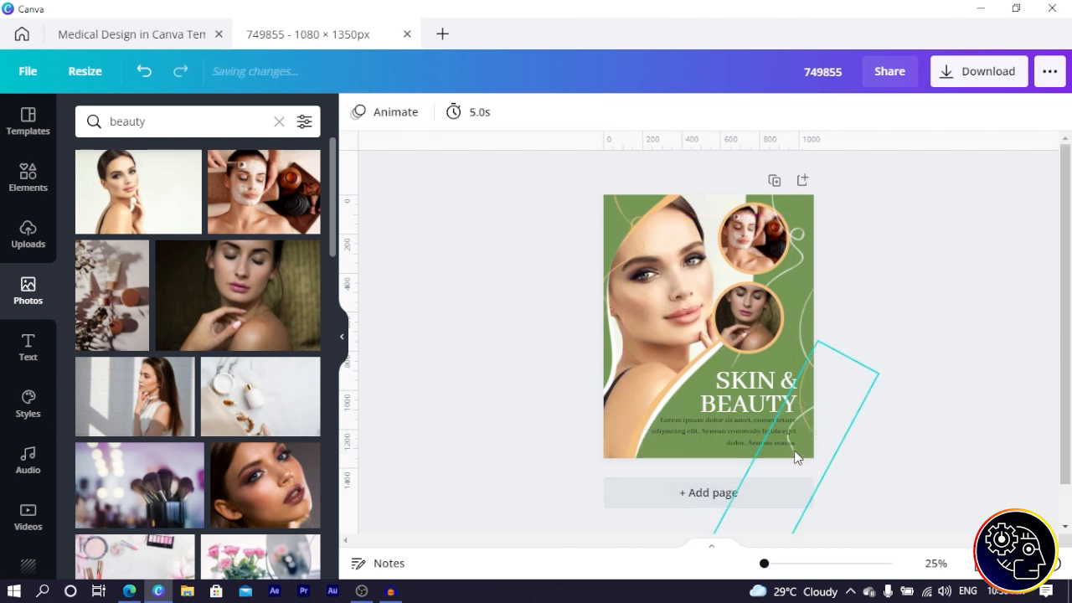
{"action": "left_click", "coordinate": [1026, 112]}
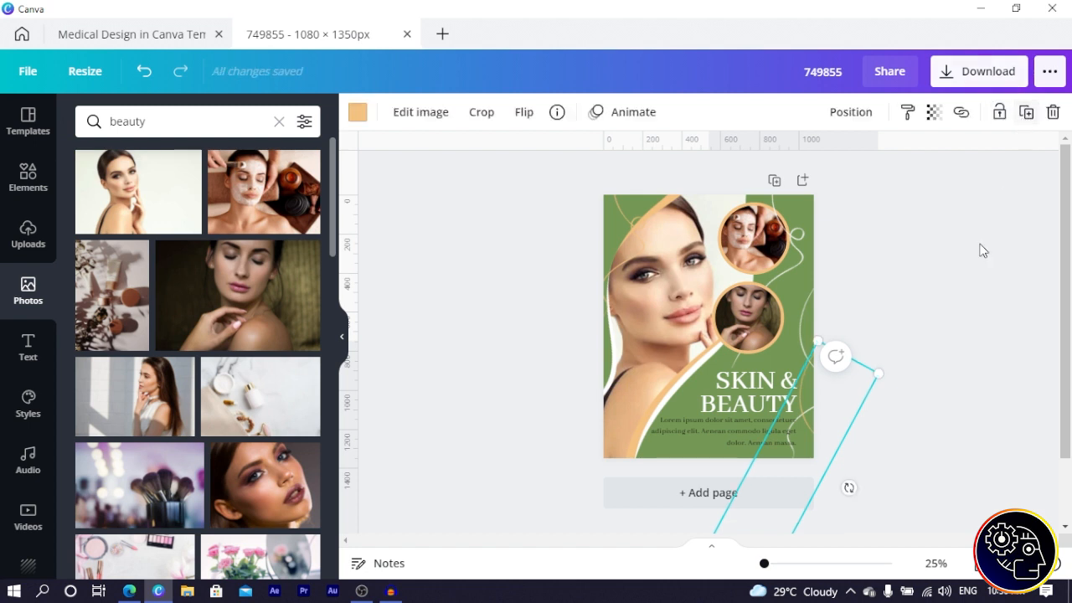
{"action": "left_click_drag", "start_coordinate": [815, 423], "coordinate": [816, 379]}
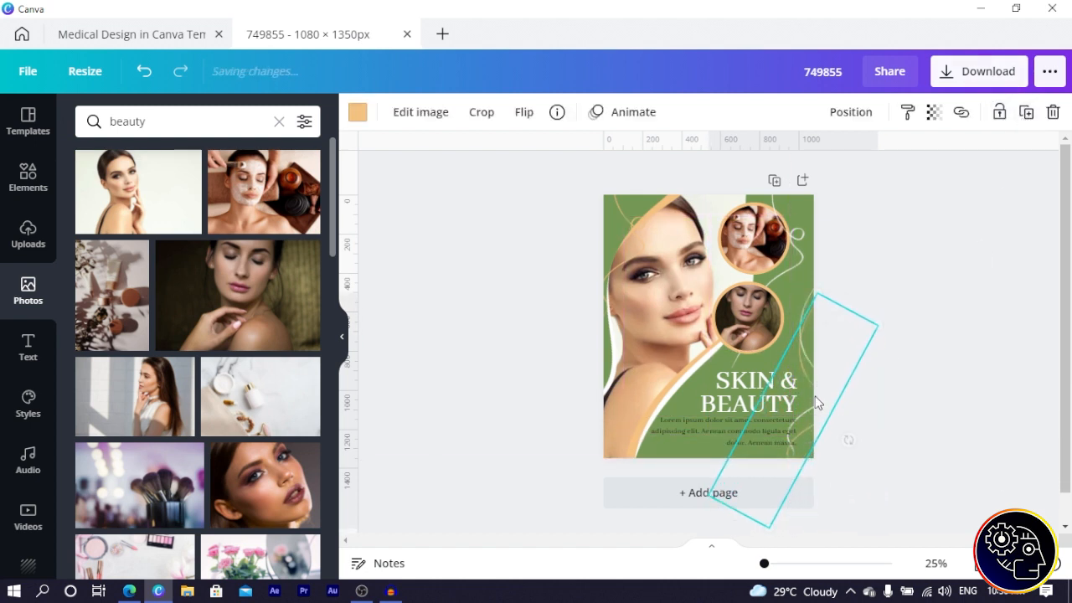
Nudge the white curved line near the page's lower-right corner outward and upward beside the orange one.
{"action": "left_click", "coordinate": [805, 440]}
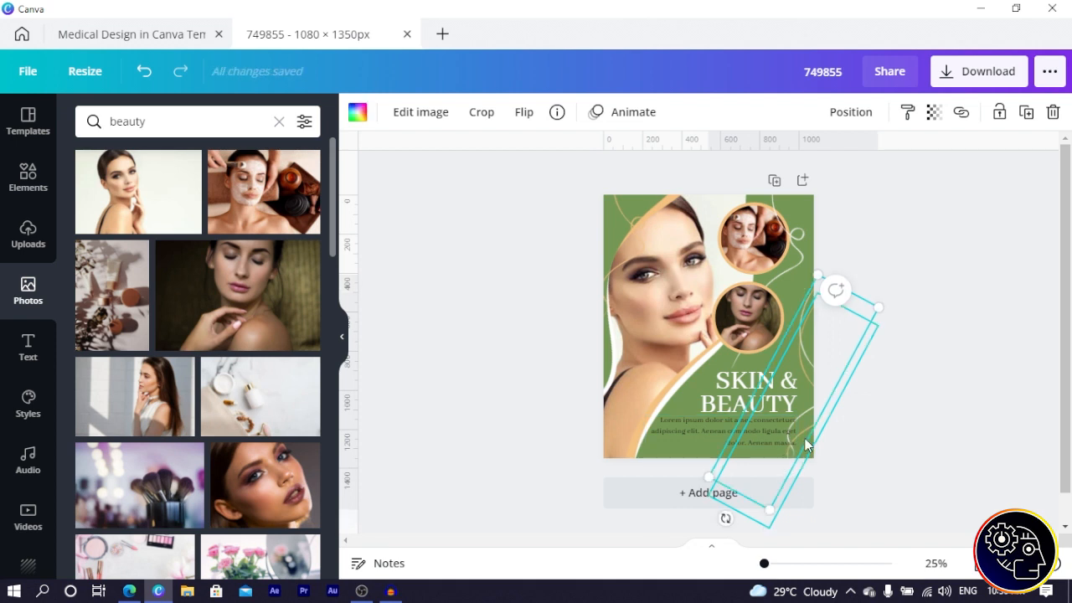
{"action": "key", "text": "shift+Right"}
{"action": "key", "text": "shift+Right"}
{"action": "key", "text": "shift+Right"}
{"action": "key", "text": "shift+Right"}
{"action": "key", "text": "shift+Right"}
{"action": "key", "text": "shift+Right"}
{"action": "key", "text": "shift+Right"}
{"action": "key", "text": "shift+Right"}
{"action": "key", "text": "shift+Right"}
{"action": "key", "text": "shift+Right"}
{"action": "key", "text": "shift+Up"}
{"action": "key", "text": "shift+Left"}
{"action": "key", "text": "shift+Left"}
{"action": "key", "text": "shift+Left"}
{"action": "key", "text": "shift+Up"}
{"action": "key", "text": "shift+Up"}
{"action": "key", "text": "shift+Up"}
{"action": "key", "text": "shift+Up"}
{"action": "key", "text": "shift+Up"}
{"action": "key", "text": "shift+Up"}
{"action": "key", "text": "shift+Up"}
{"action": "key", "text": "shift+Up"}
{"action": "key", "text": "shift+Up"}
{"action": "key", "text": "shift+Up"}
{"action": "key", "text": "shift+Up"}
{"action": "key", "text": "shift+Up"}
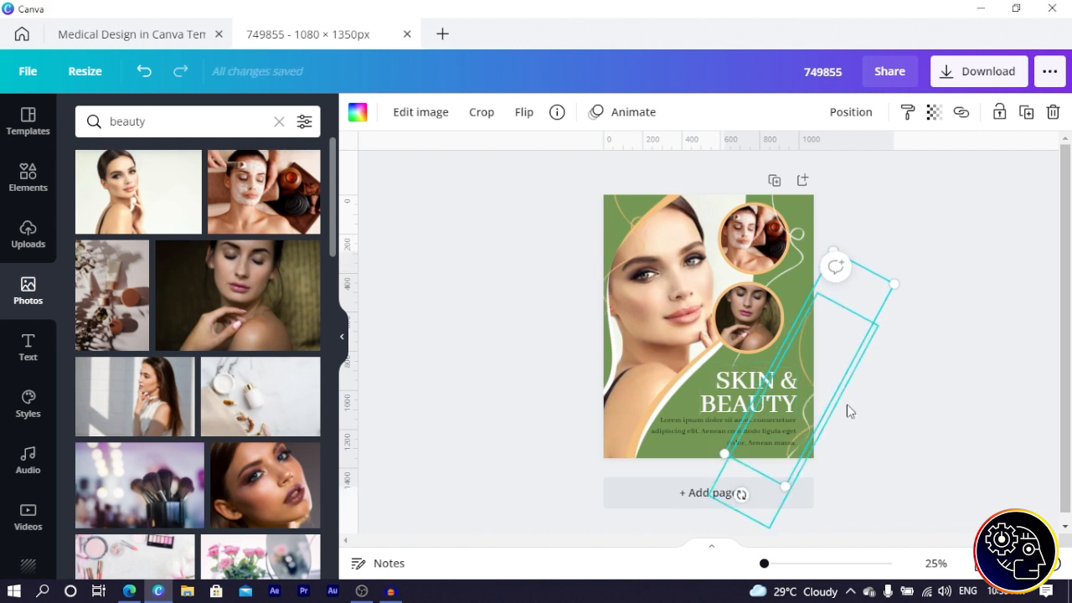
{"action": "left_click", "coordinate": [903, 402]}
{"action": "left_click", "coordinate": [806, 303]}
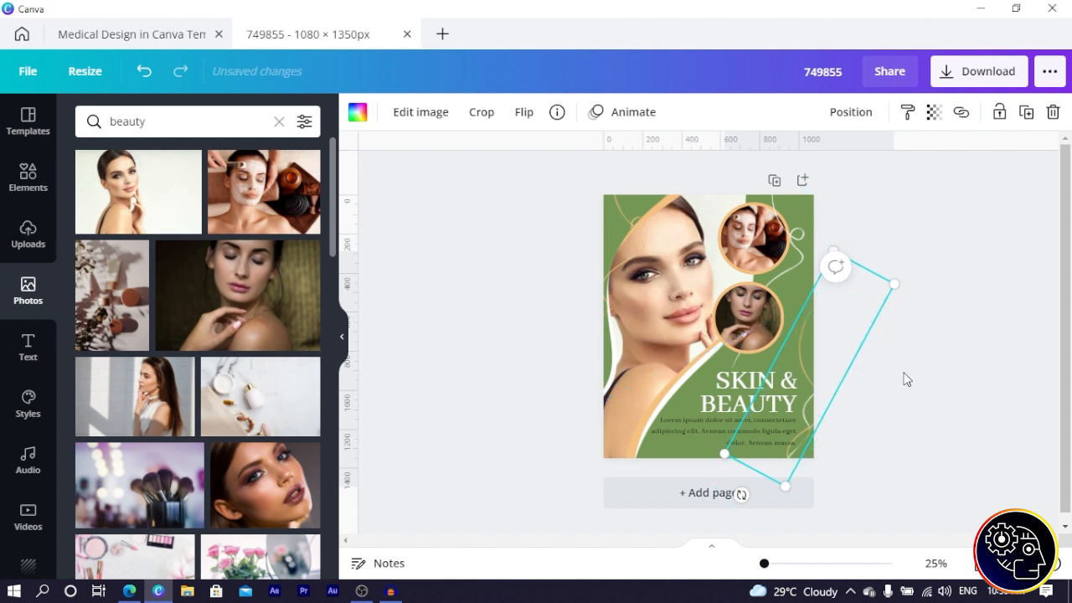
{"action": "key", "text": "Delete"}
Change the color of the paragraph beneath the SKIN & BEAUTY heading to white.
{"action": "left_click", "coordinate": [770, 427]}
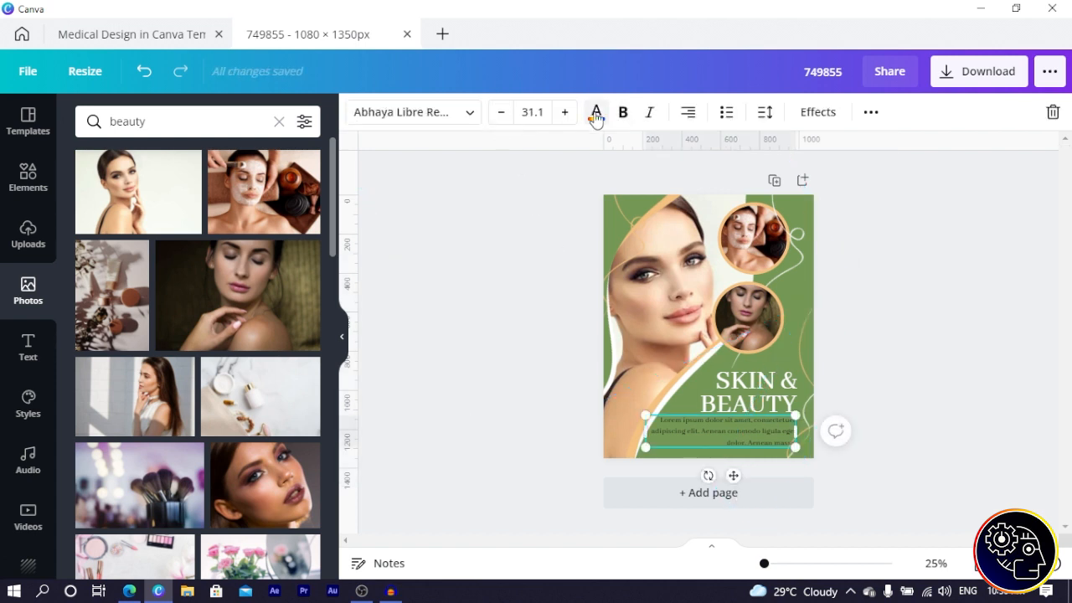
{"action": "left_click", "coordinate": [595, 113]}
{"action": "left_click", "coordinate": [218, 193]}
Shorten the paragraph to "Lorem ipsum dolor sit amet, consectetuer adipiscing elit.assa." and narrow its text box from the left side to two lines.
{"action": "left_click", "coordinate": [688, 432]}
{"action": "left_click", "coordinate": [689, 432]}
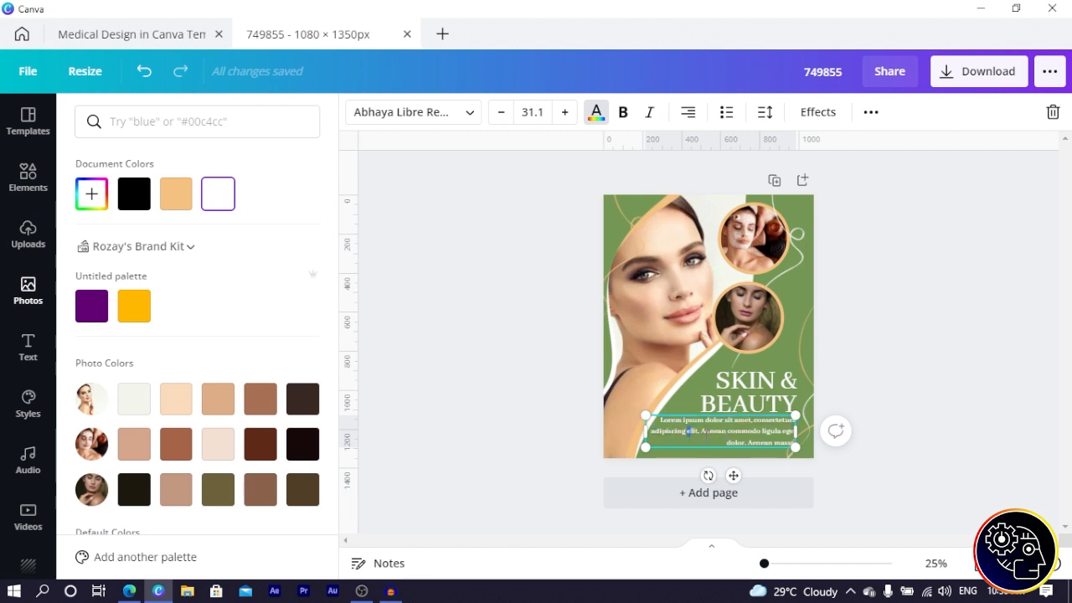
{"action": "left_click_drag", "start_coordinate": [728, 432], "coordinate": [787, 445]}
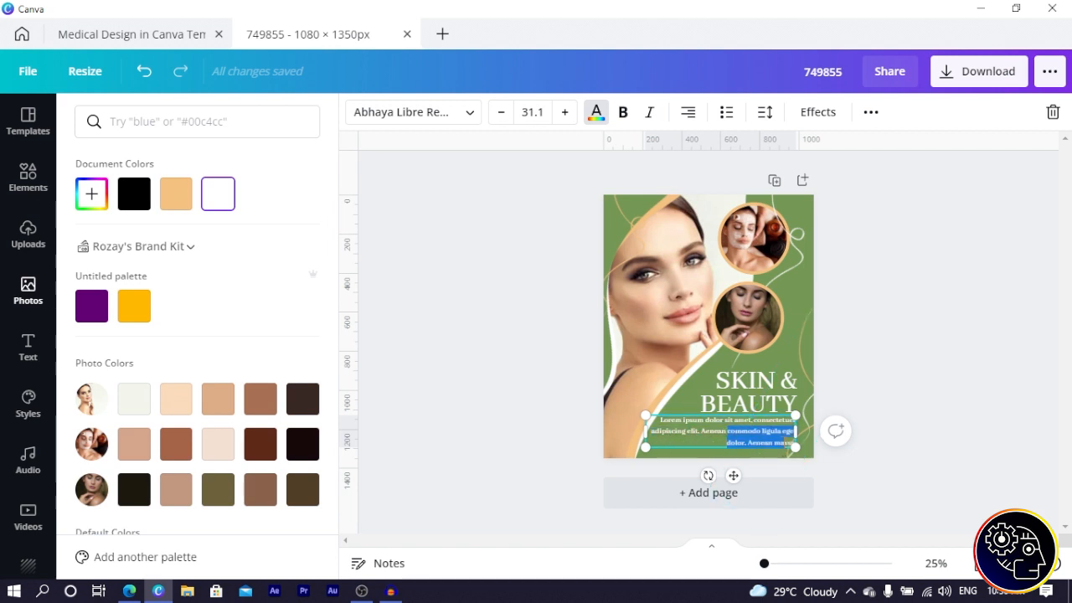
{"action": "key", "text": "BackSpace"}
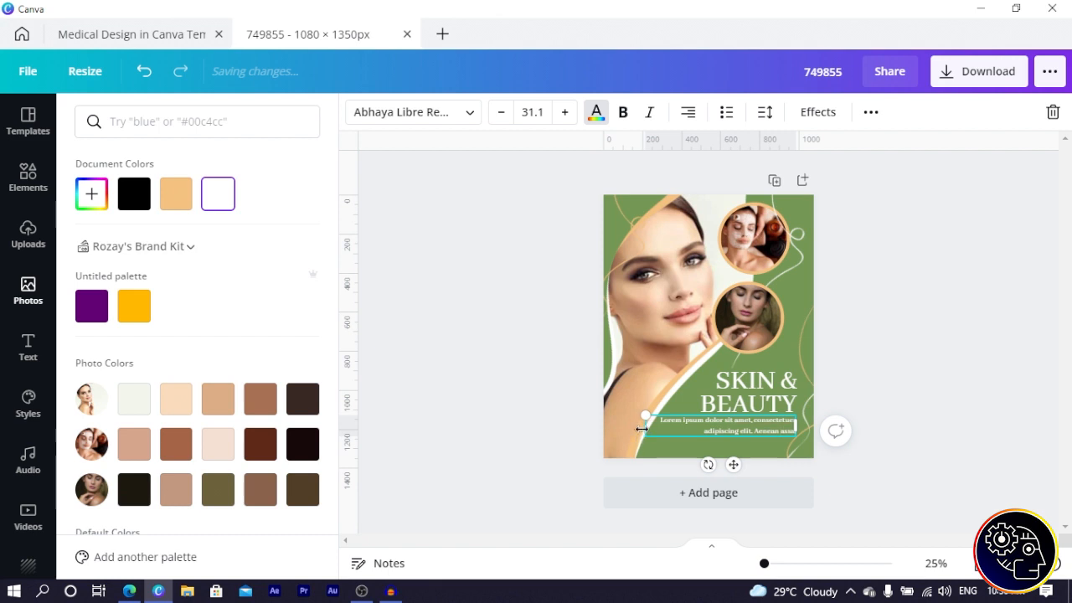
{"action": "left_click_drag", "start_coordinate": [648, 428], "coordinate": [681, 430]}
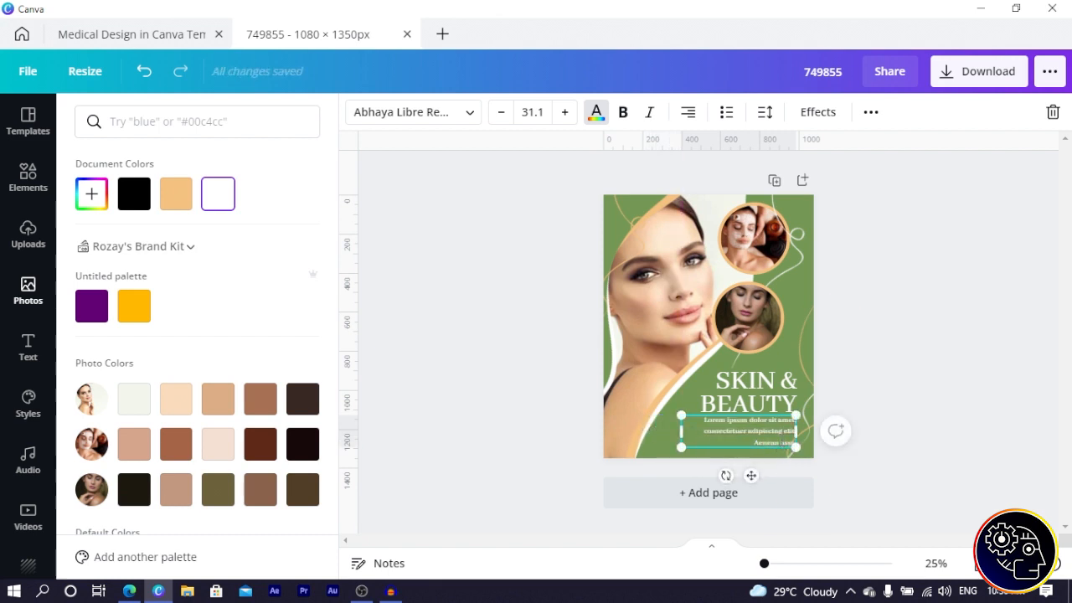
{"action": "key", "text": "BackSpace"}
{"action": "key", "text": "BackSpace"}
{"action": "key", "text": "BackSpace"}
{"action": "key", "text": "BackSpace"}
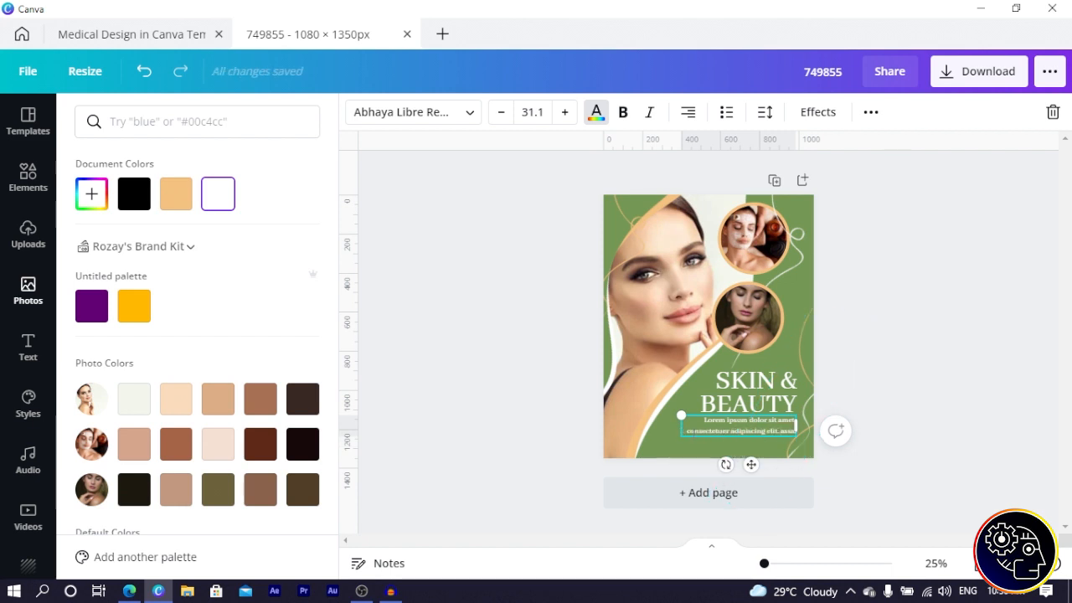
{"action": "left_click", "coordinate": [874, 407]}
Enlarge the paragraph to size 33.1 and reduce its line spacing to 0.99.
{"action": "left_click", "coordinate": [779, 421]}
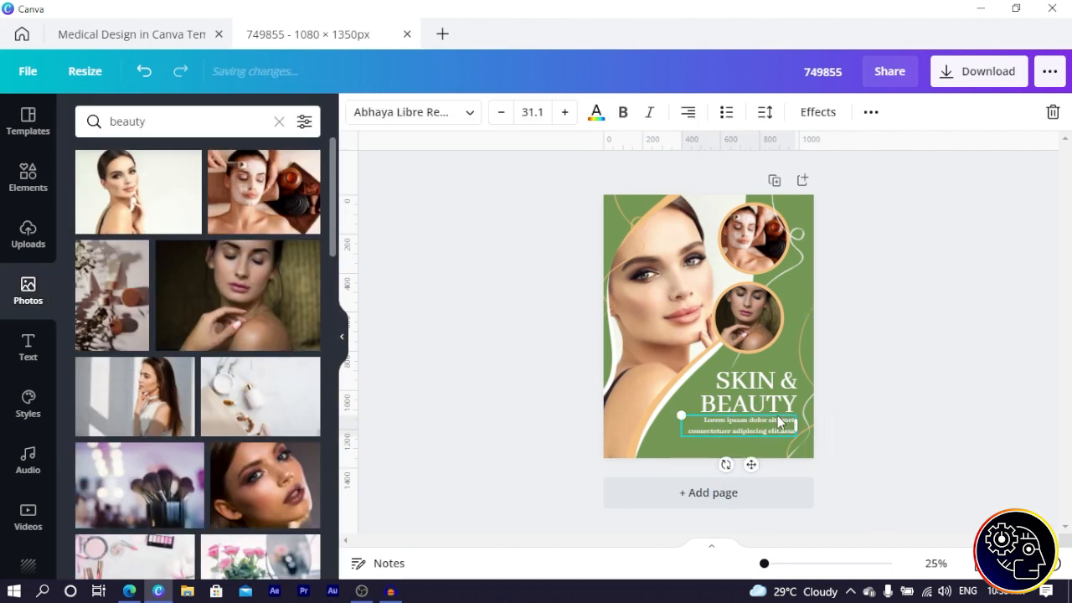
{"action": "left_click", "coordinate": [567, 112]}
{"action": "left_click", "coordinate": [566, 112]}
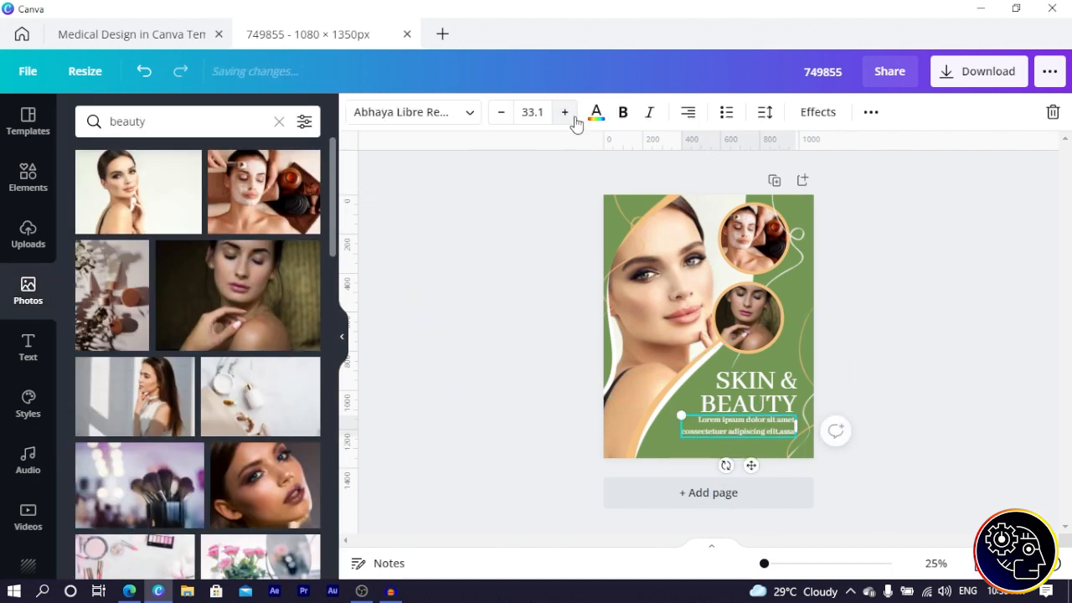
{"action": "left_click", "coordinate": [764, 113]}
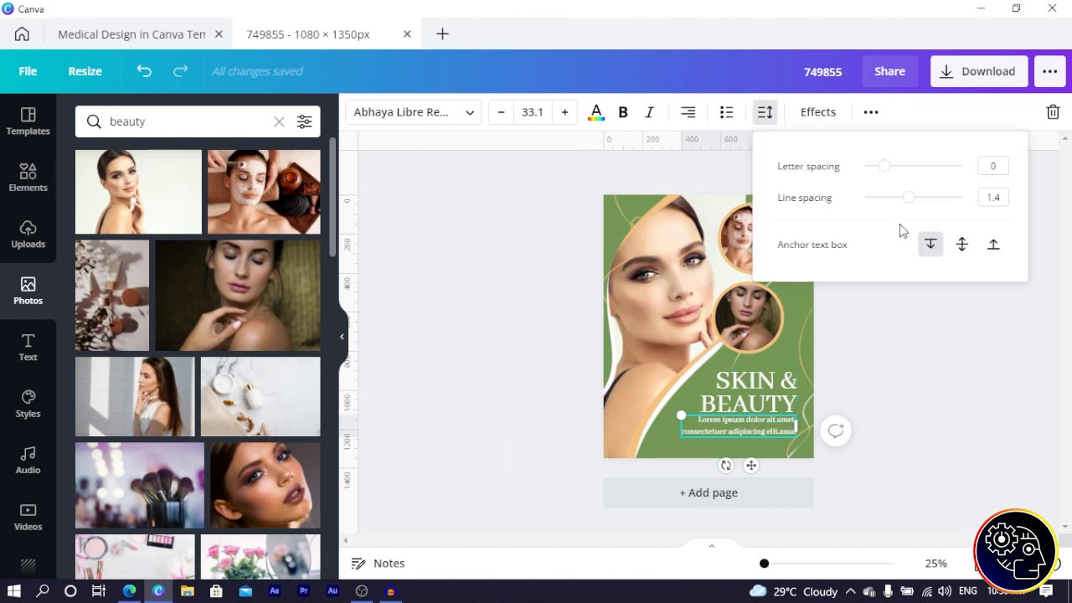
{"action": "left_click_drag", "start_coordinate": [910, 203], "coordinate": [889, 201]}
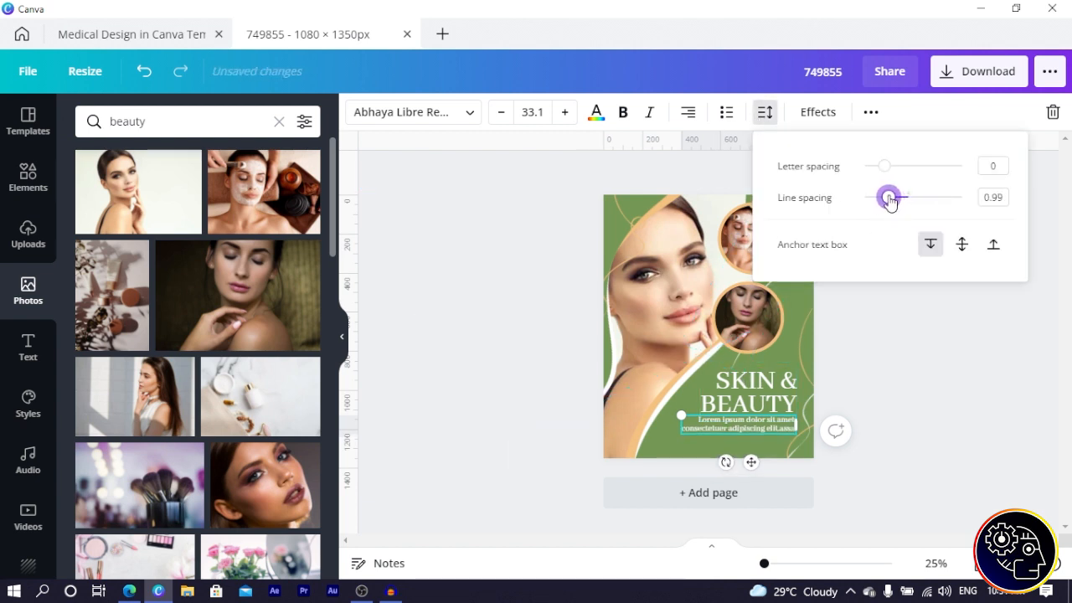
{"action": "left_click", "coordinate": [926, 353]}
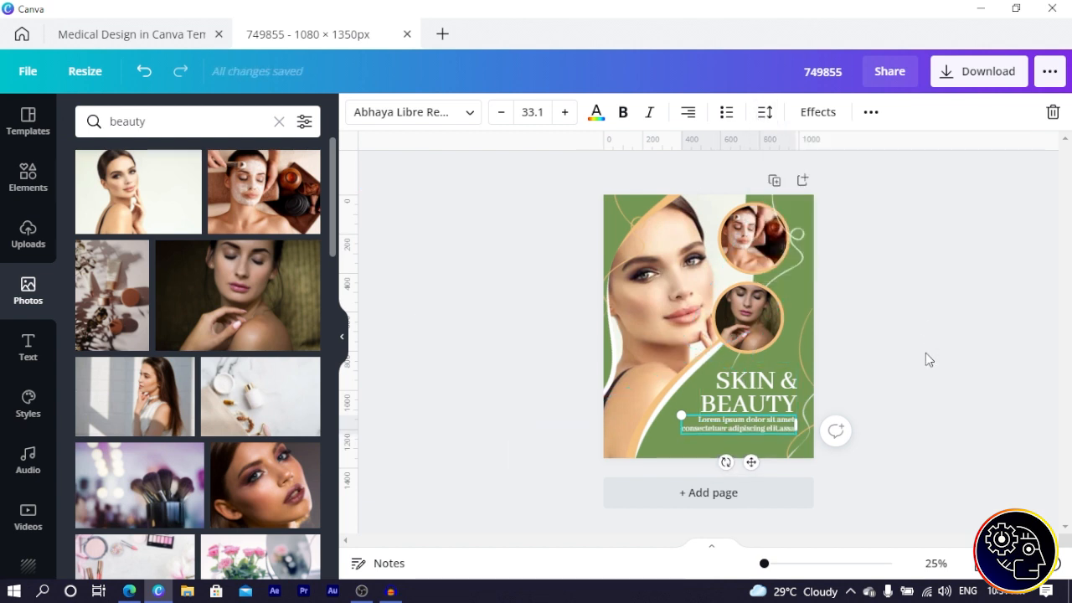
{"action": "left_click", "coordinate": [769, 422]}
Copy the Follow Us text and social icons from the Medical Design in Canva Template design and place them right-aligned beneath the flyer's paragraph.
{"action": "left_click", "coordinate": [163, 35]}
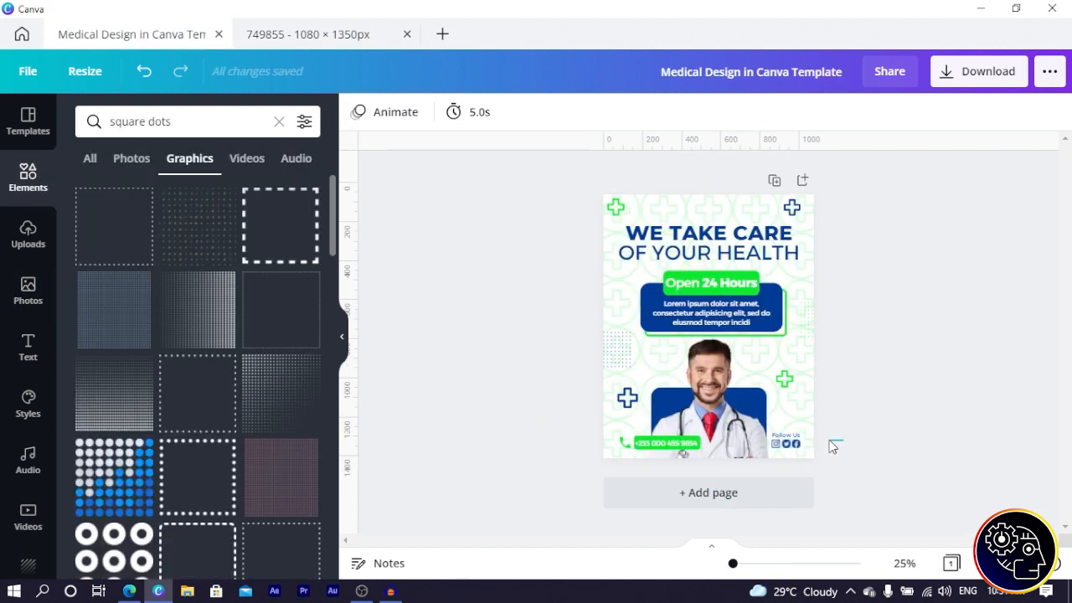
{"action": "left_click", "coordinate": [779, 442]}
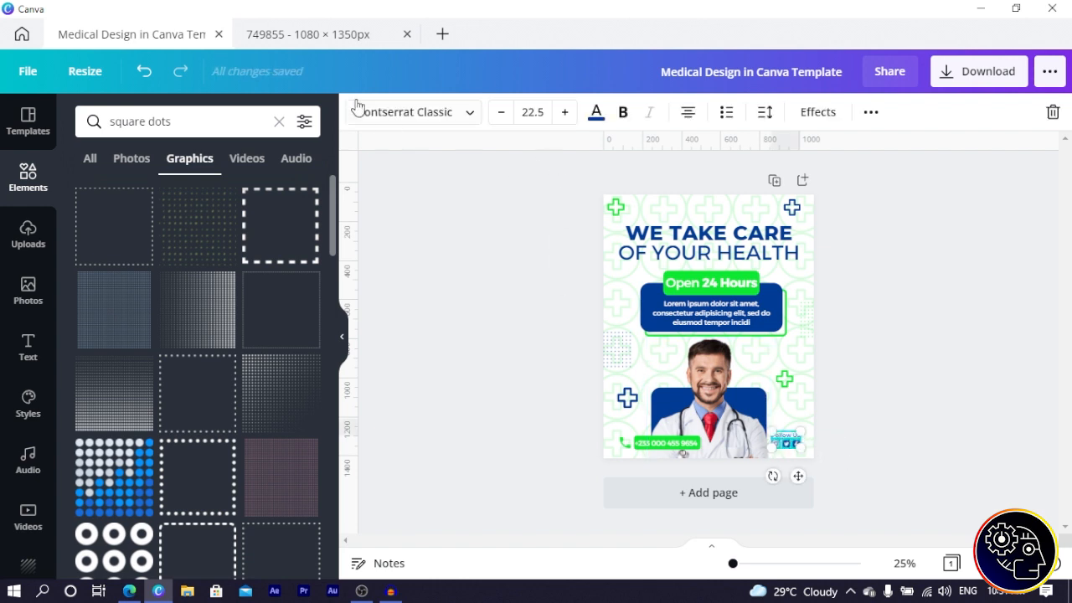
{"action": "left_click", "coordinate": [308, 35]}
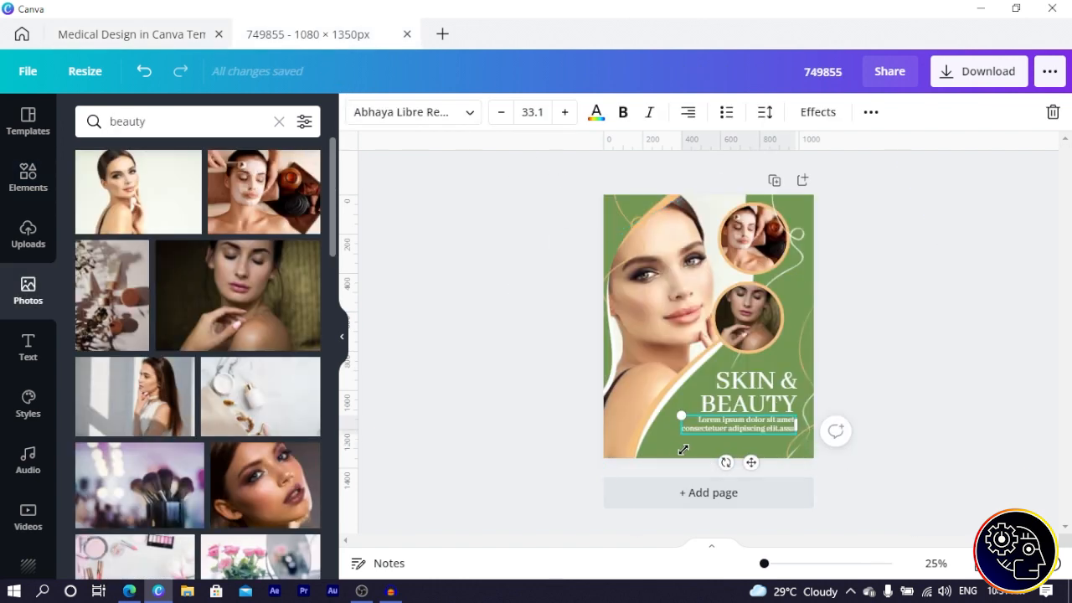
{"action": "key", "text": "ctrl+v"}
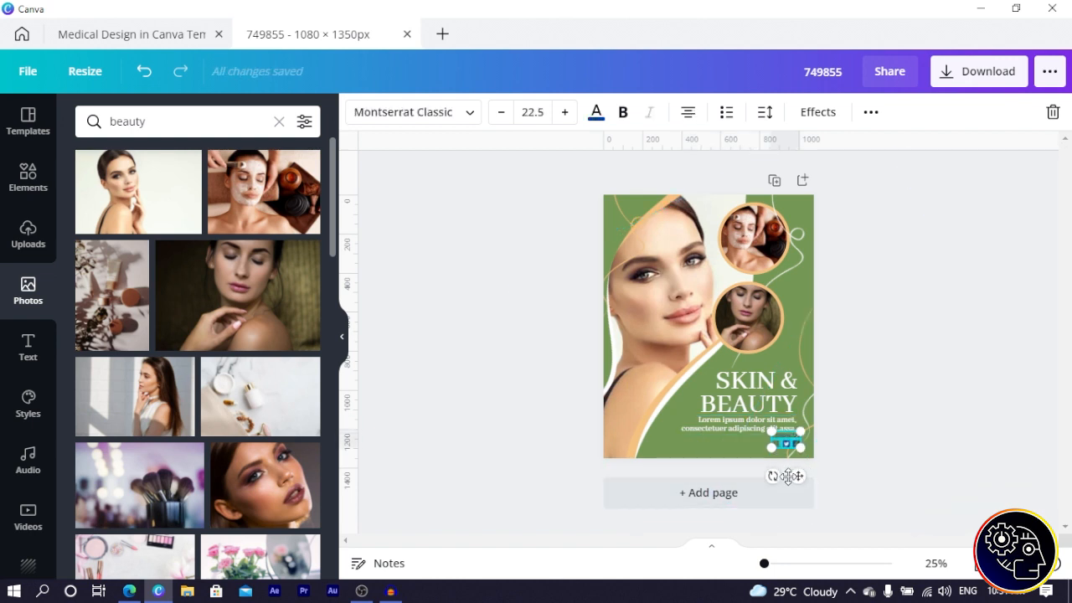
{"action": "mouse_move", "coordinate": [799, 484]}
{"action": "left_mouse_down"}
{"action": "mouse_move", "coordinate": [807, 491]}
{"action": "mouse_move", "coordinate": [798, 484]}
{"action": "left_mouse_up"}
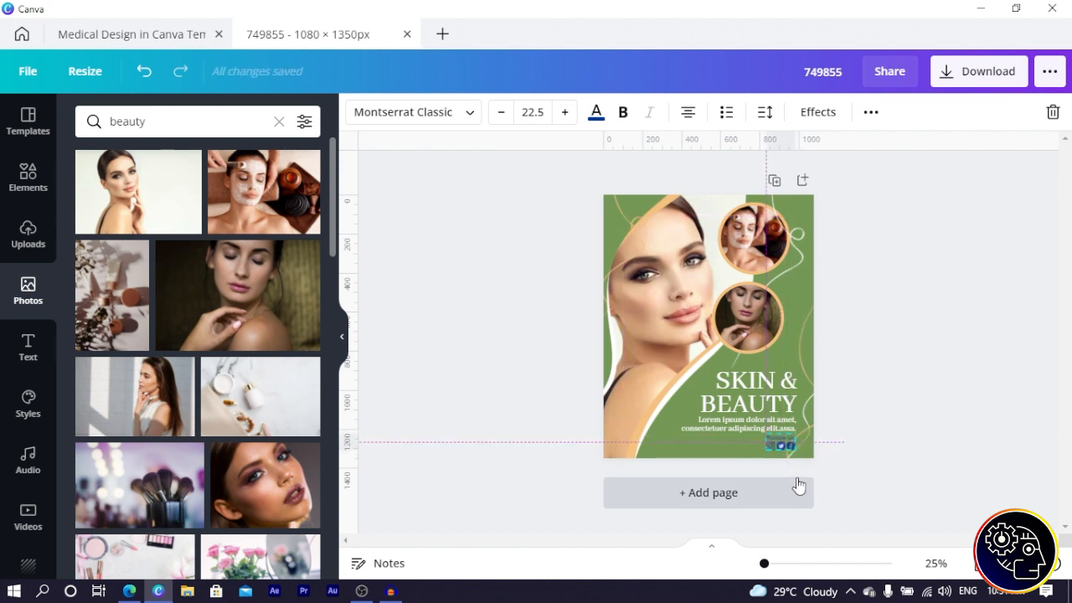
{"action": "left_click", "coordinate": [883, 433]}
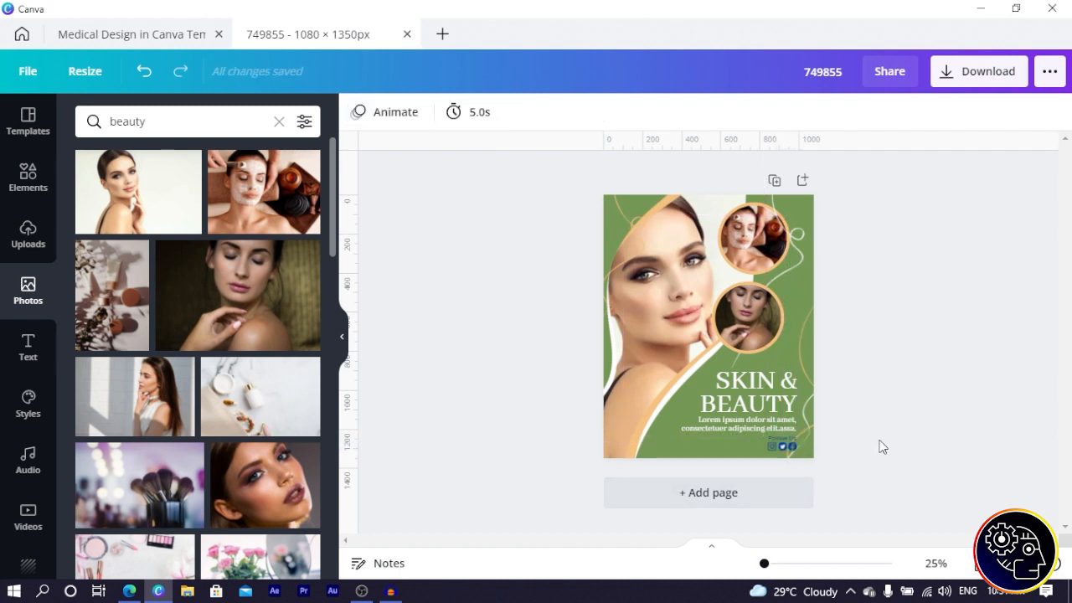
Delete the Follow Us text above the social icons.
{"action": "scroll", "coordinate": [883, 446], "scroll_direction": "up", "scroll_amount": 4}
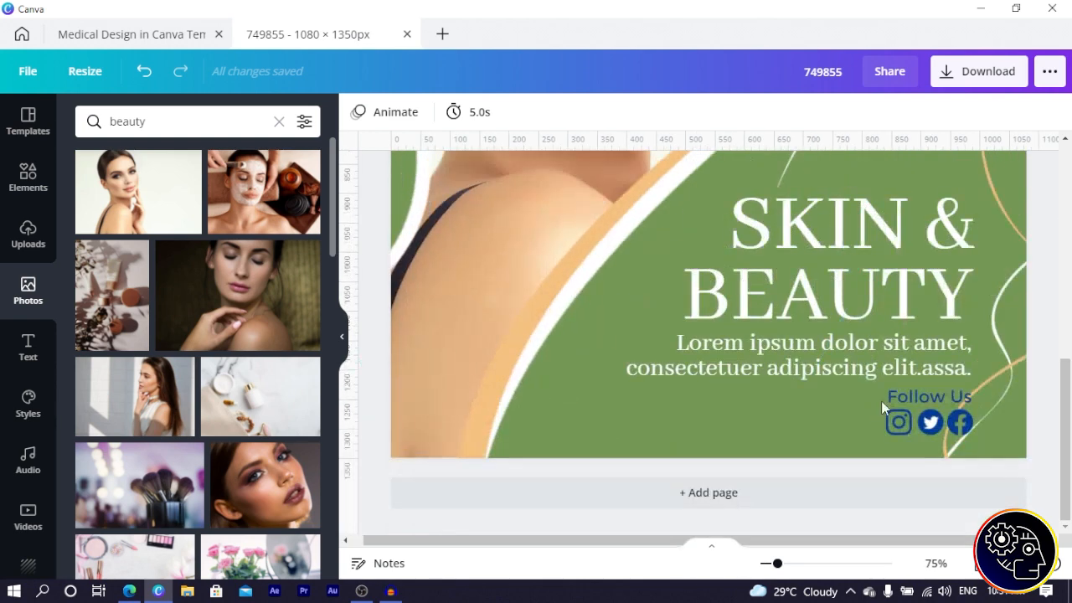
{"action": "left_click", "coordinate": [918, 394]}
{"action": "key", "text": "Delete"}
Recolor the blue parts of the Facebook, Twitter and Instagram icons with the document's light orange.
{"action": "left_click", "coordinate": [957, 422]}
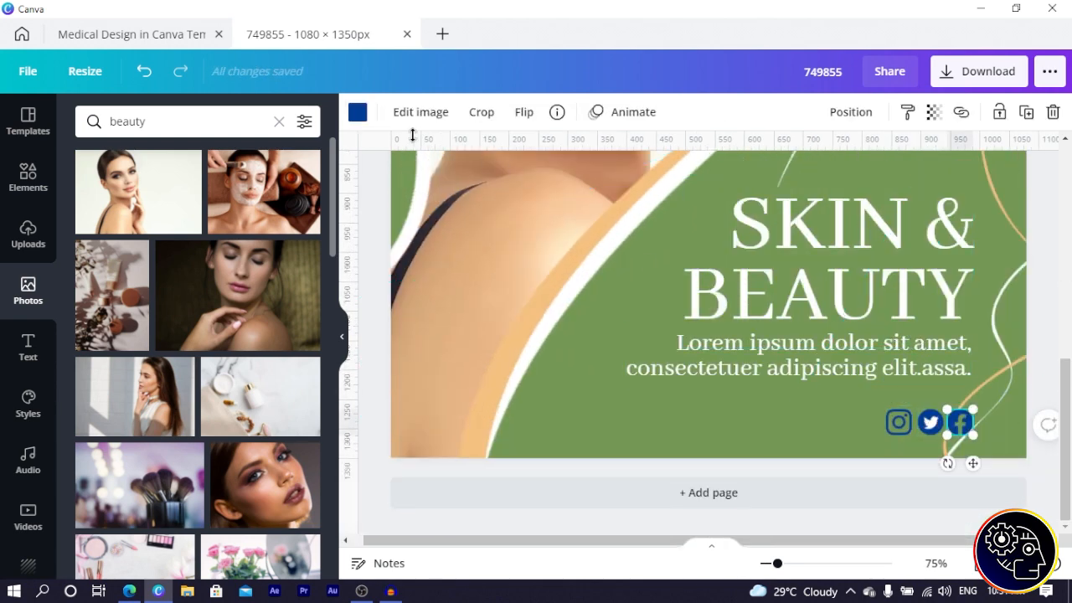
{"action": "left_click", "coordinate": [358, 113]}
{"action": "left_click", "coordinate": [177, 200]}
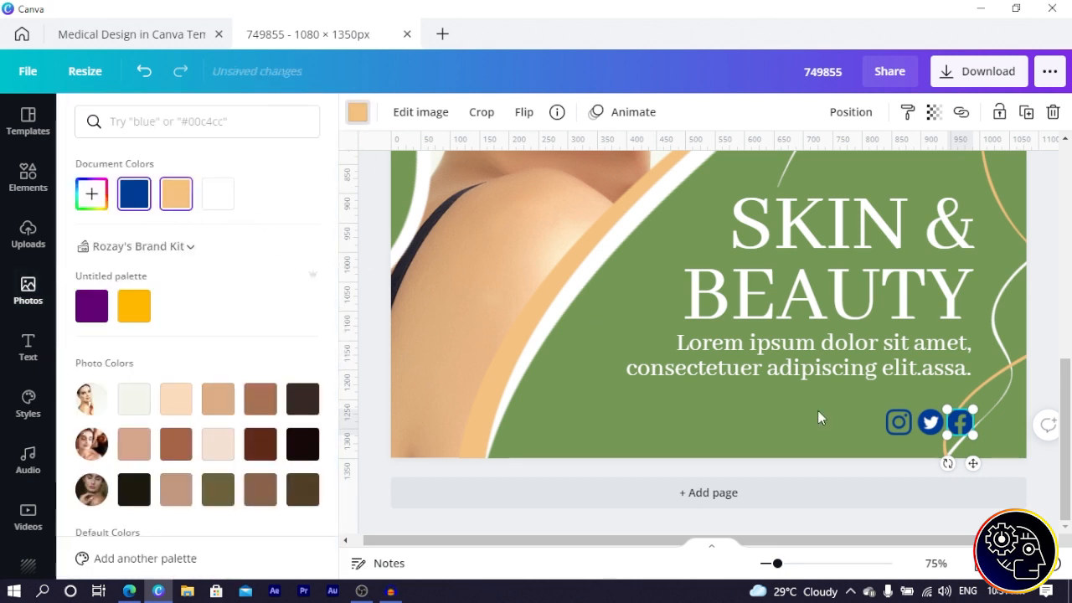
{"action": "left_click", "coordinate": [932, 423]}
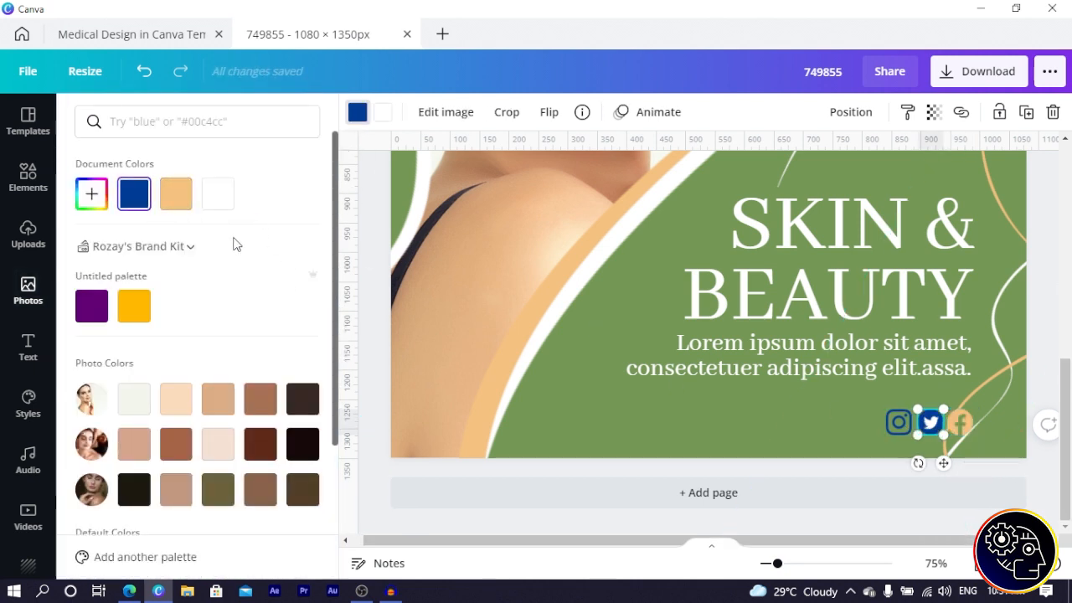
{"action": "left_click", "coordinate": [176, 194]}
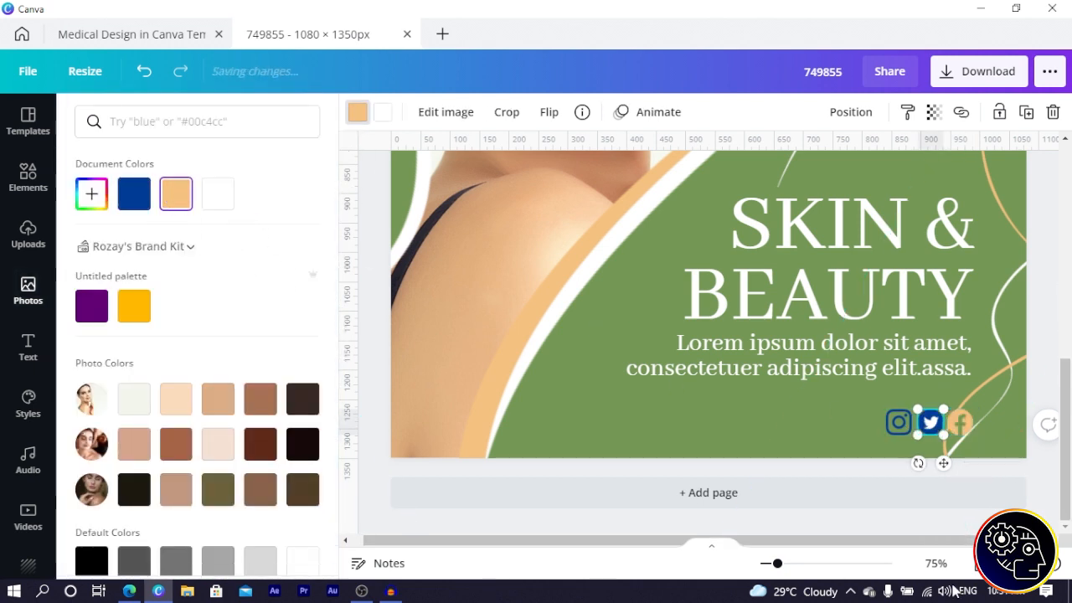
{"action": "left_click", "coordinate": [897, 423]}
{"action": "left_click", "coordinate": [175, 193]}
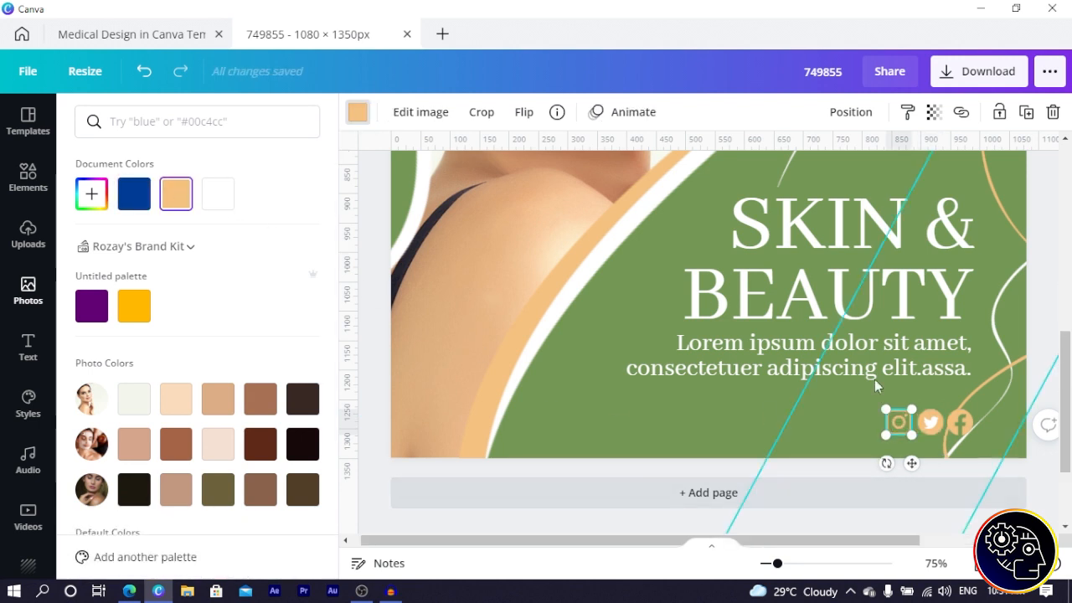
Add a white horizontal line and place it directly left of the Instagram icon, vertically centered on the social icons.
{"action": "key", "text": "l"}
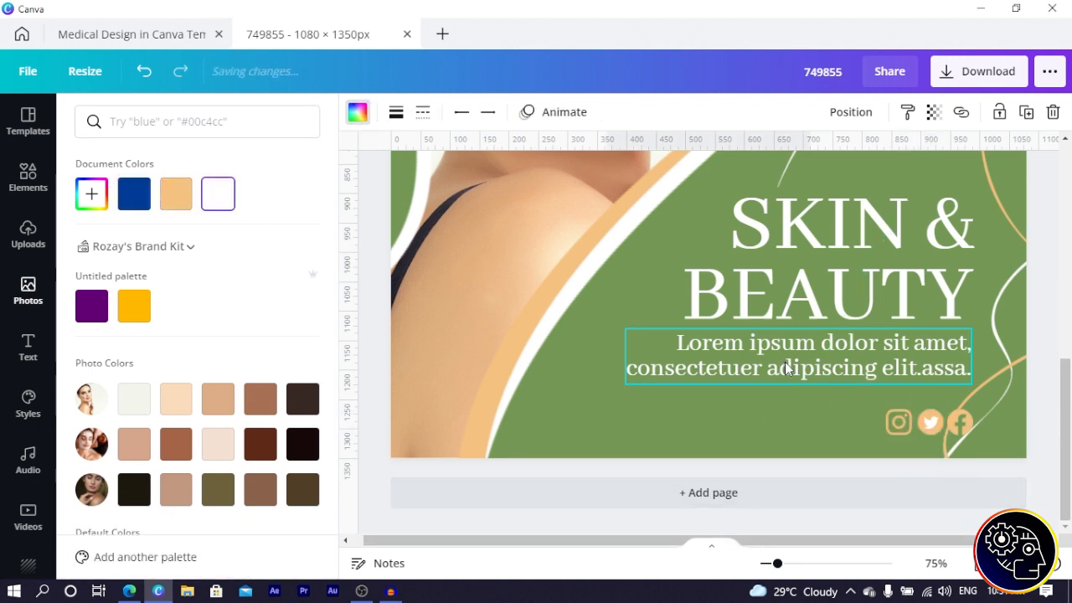
{"action": "scroll", "coordinate": [718, 386], "scroll_direction": "up", "scroll_amount": 3}
{"action": "left_click_drag", "start_coordinate": [728, 329], "coordinate": [796, 453]}
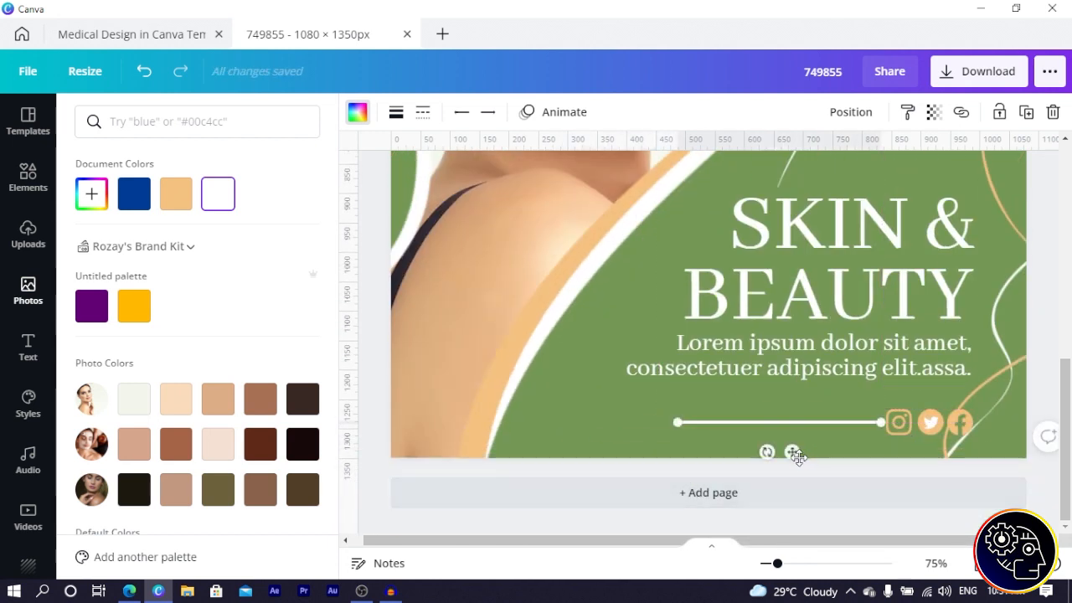
{"action": "scroll", "coordinate": [798, 457], "scroll_direction": "down", "scroll_amount": 5}
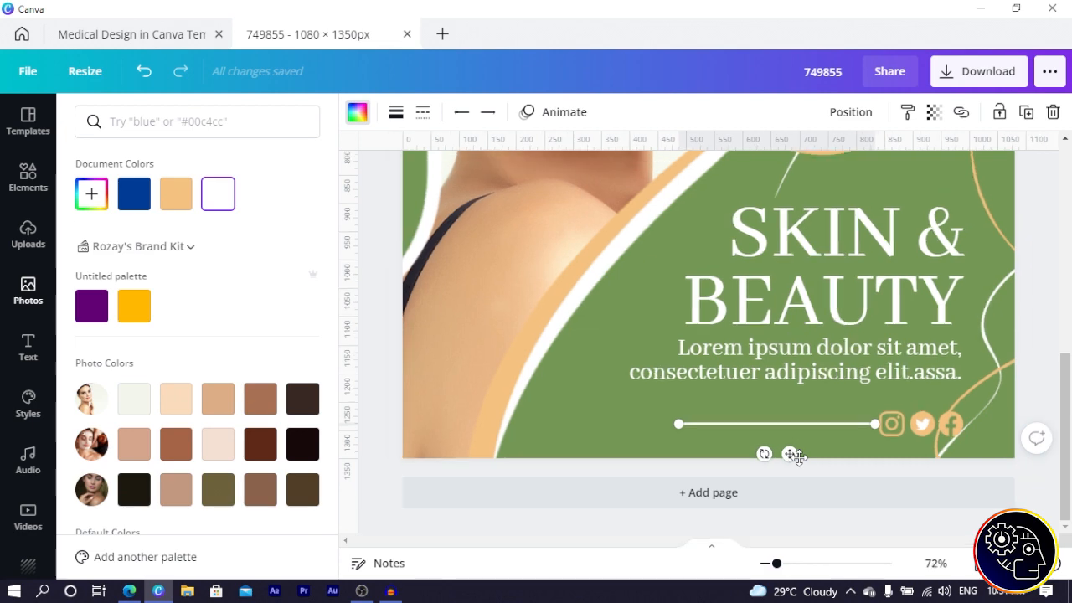
{"action": "left_click", "coordinate": [938, 423]}
{"action": "left_click", "coordinate": [938, 429]}
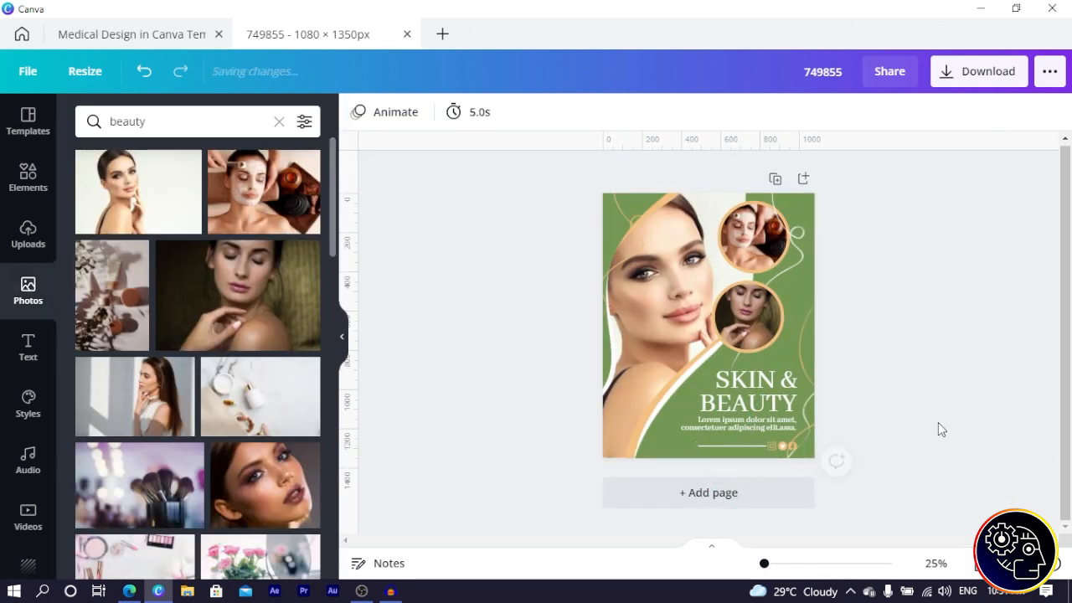
Recolor the white part of the Twitter icon with green #749855 sampled from the flyer's green background.
{"action": "left_click", "coordinate": [785, 446]}
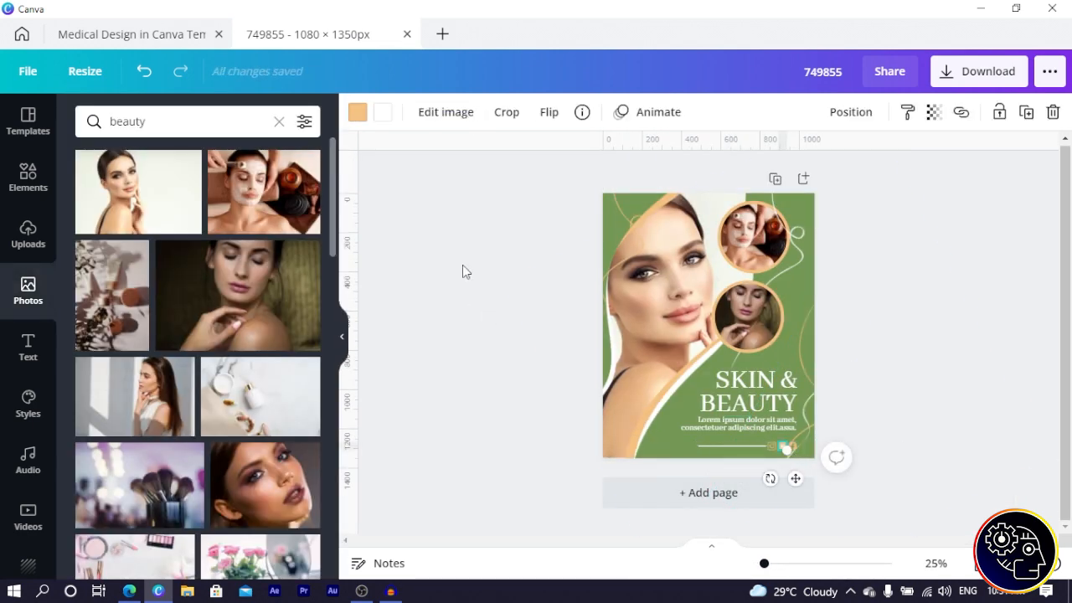
{"action": "left_click", "coordinate": [383, 114]}
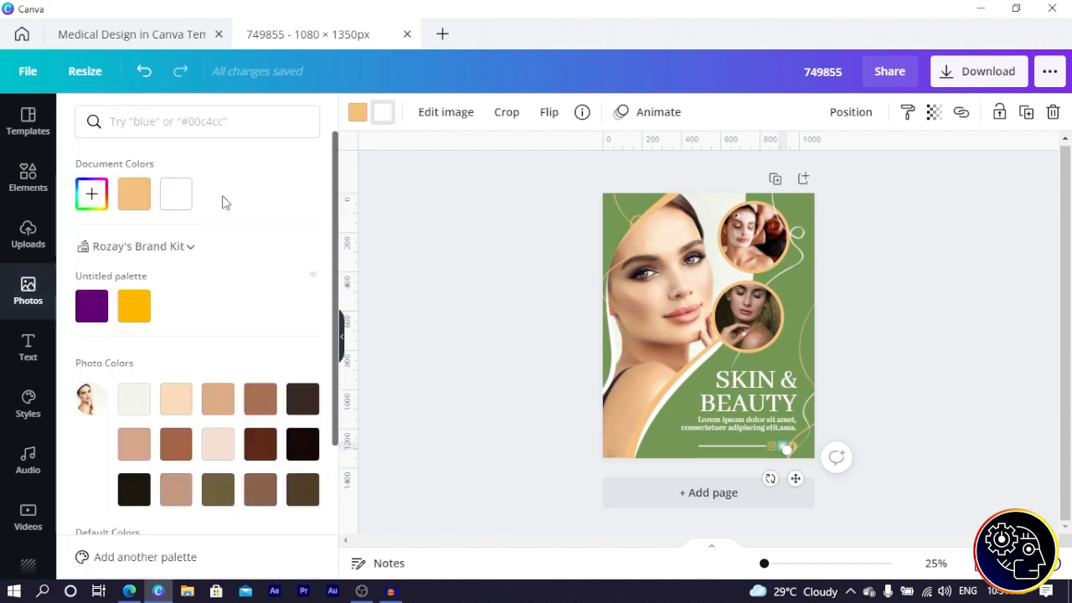
{"action": "left_click", "coordinate": [92, 194]}
{"action": "left_click", "coordinate": [282, 354]}
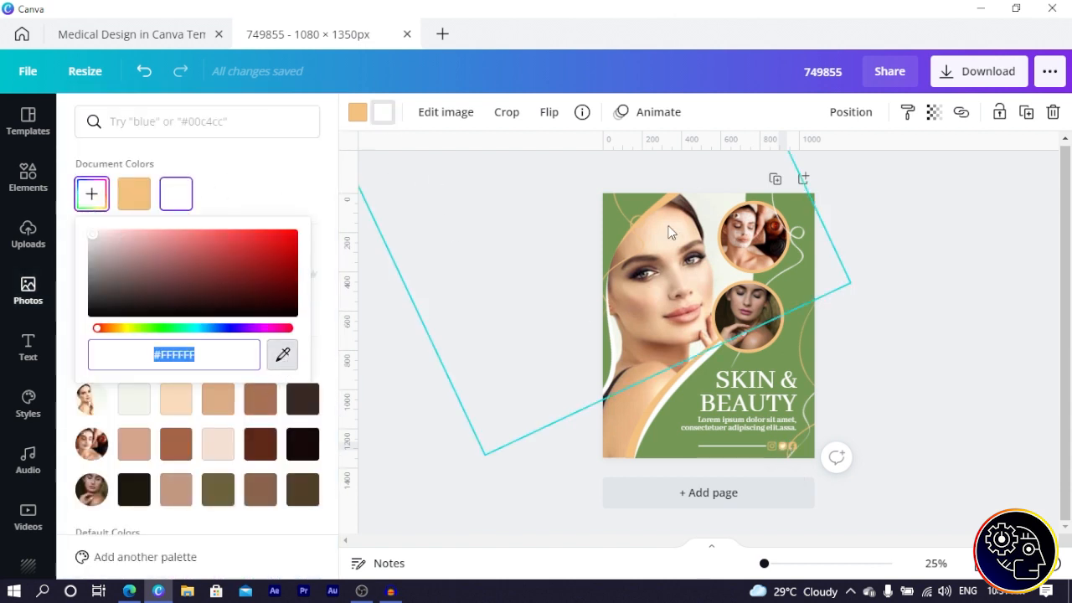
{"action": "left_click", "coordinate": [639, 210]}
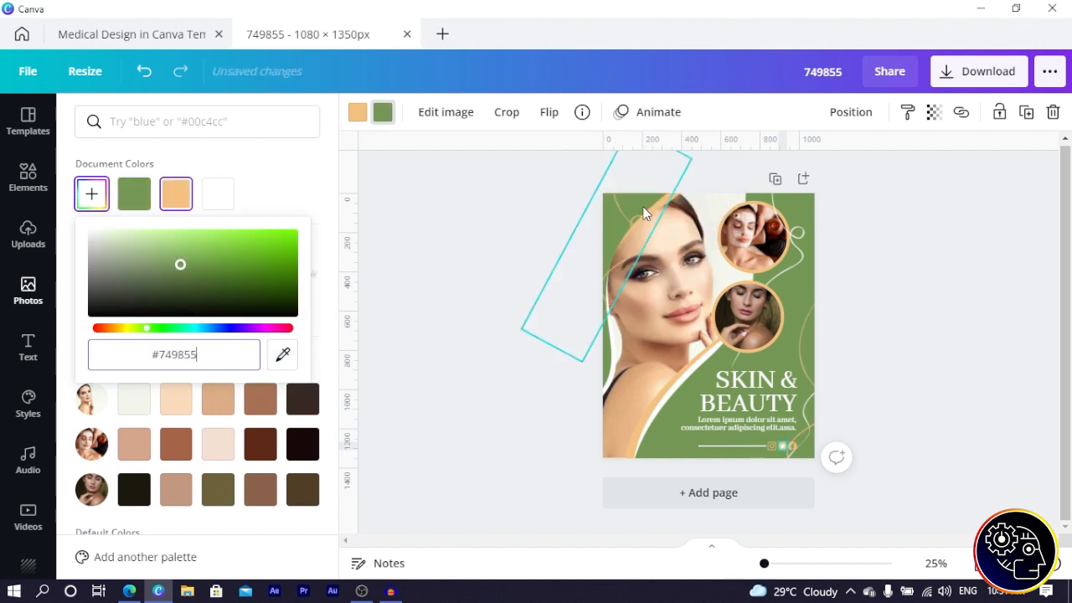
{"action": "left_click", "coordinate": [310, 179]}
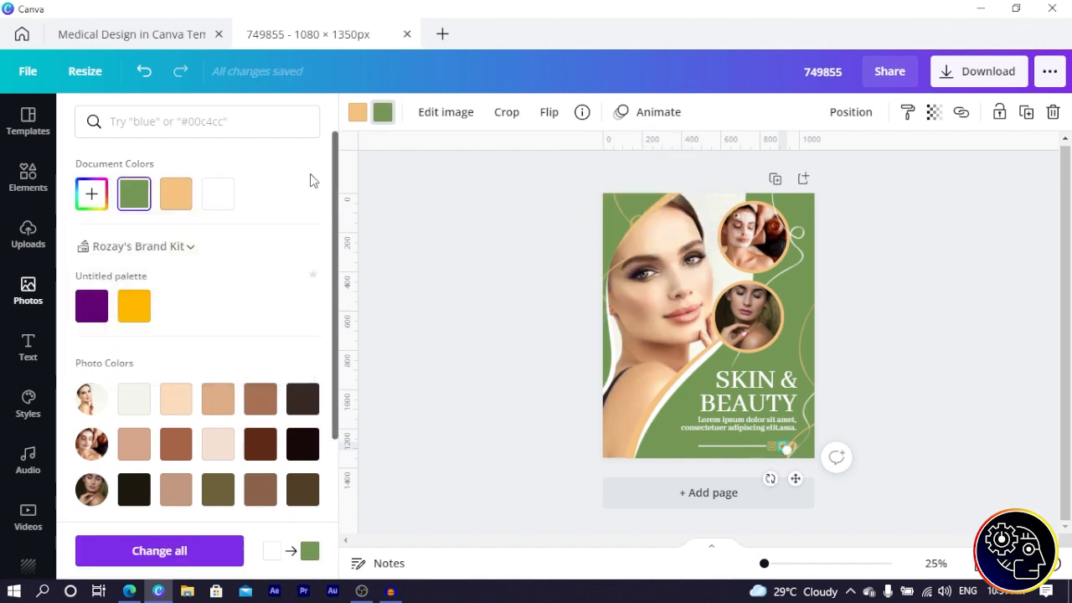
{"action": "left_click", "coordinate": [981, 378]}
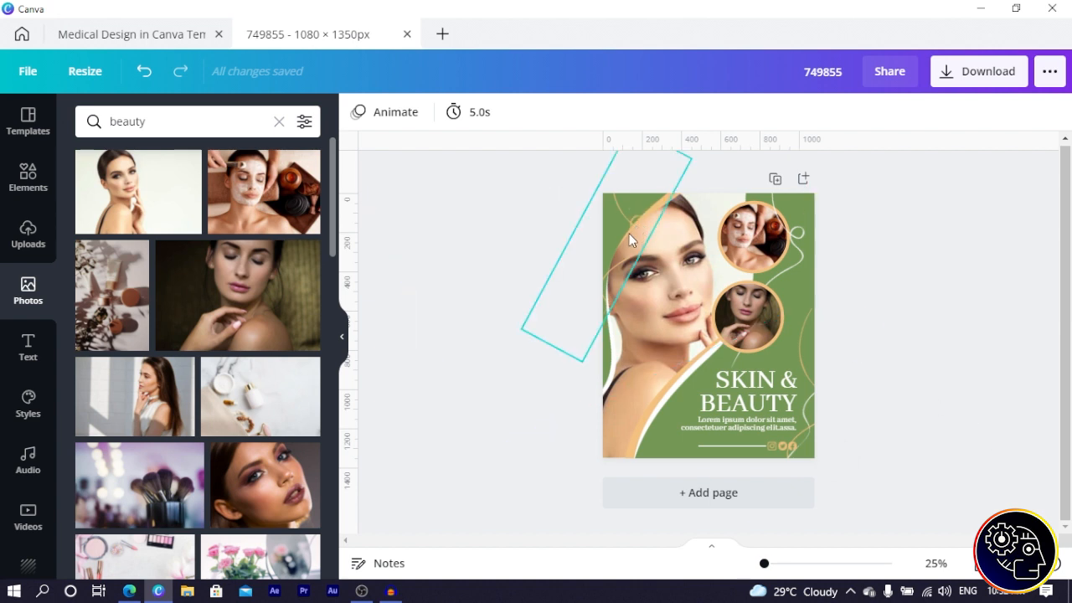
Search the elements for "logo" and add the graphic of wavy blue and green strands to the flyer.
{"action": "left_click", "coordinate": [28, 176]}
{"action": "left_click", "coordinate": [208, 119]}
{"action": "type", "text": "logo"}
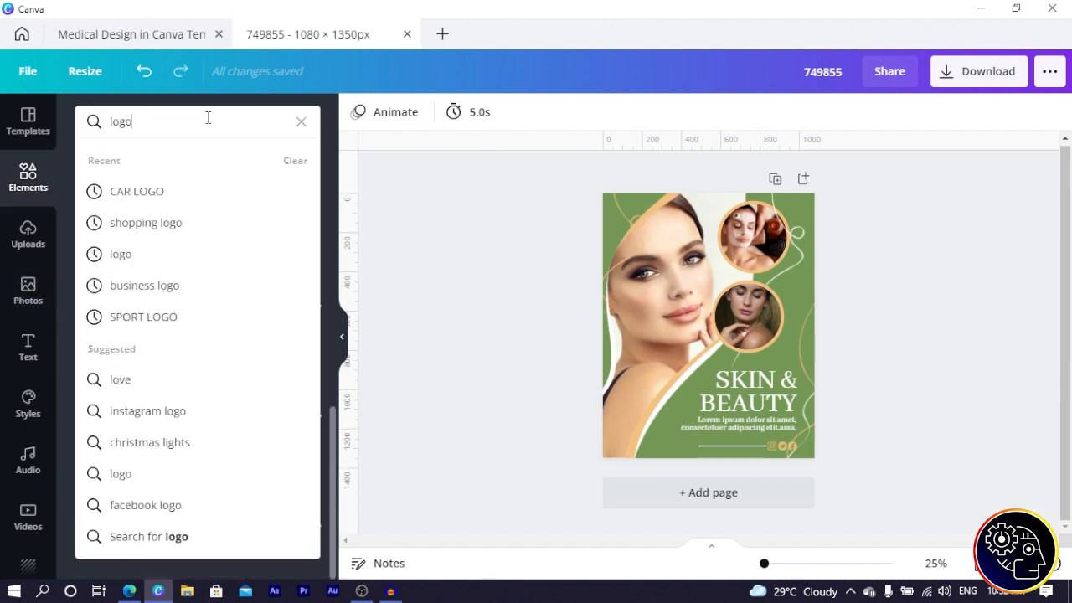
{"action": "key", "text": "Return"}
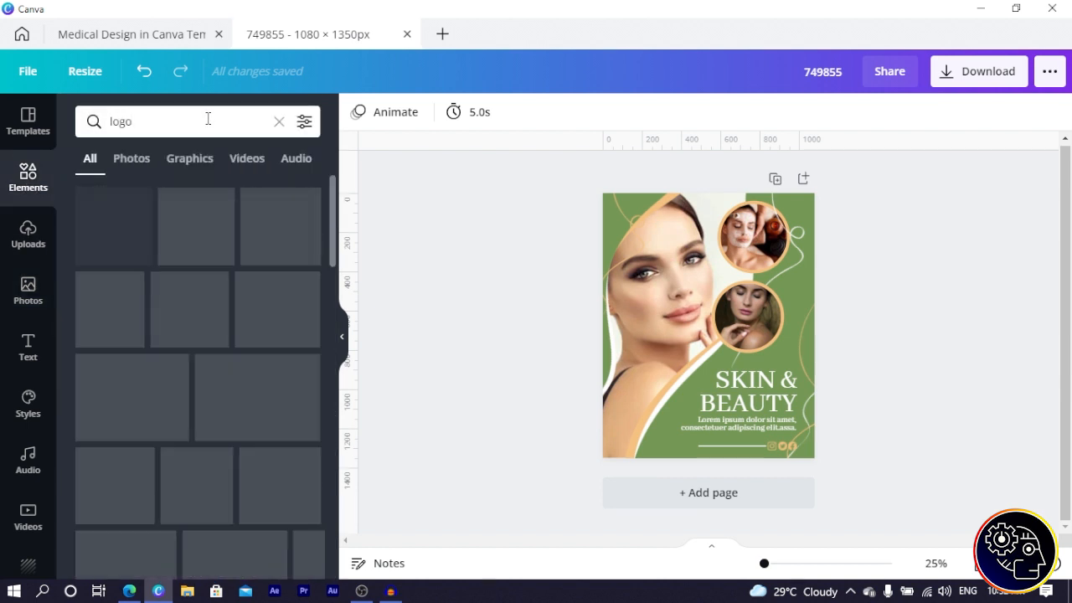
{"action": "scroll", "coordinate": [134, 372], "scroll_direction": "down", "scroll_amount": 15}
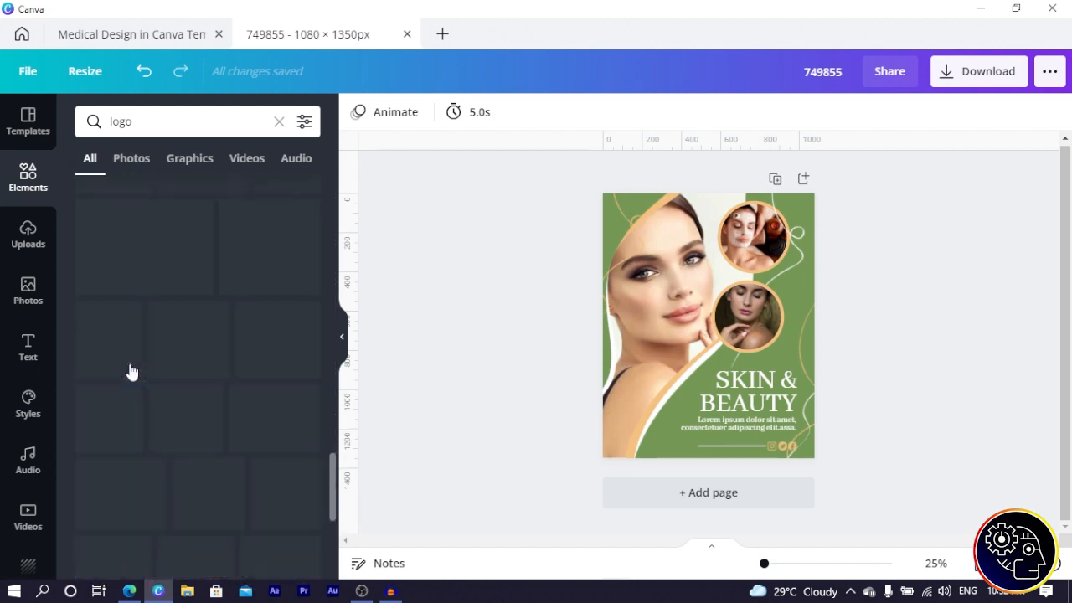
{"action": "left_click", "coordinate": [189, 157]}
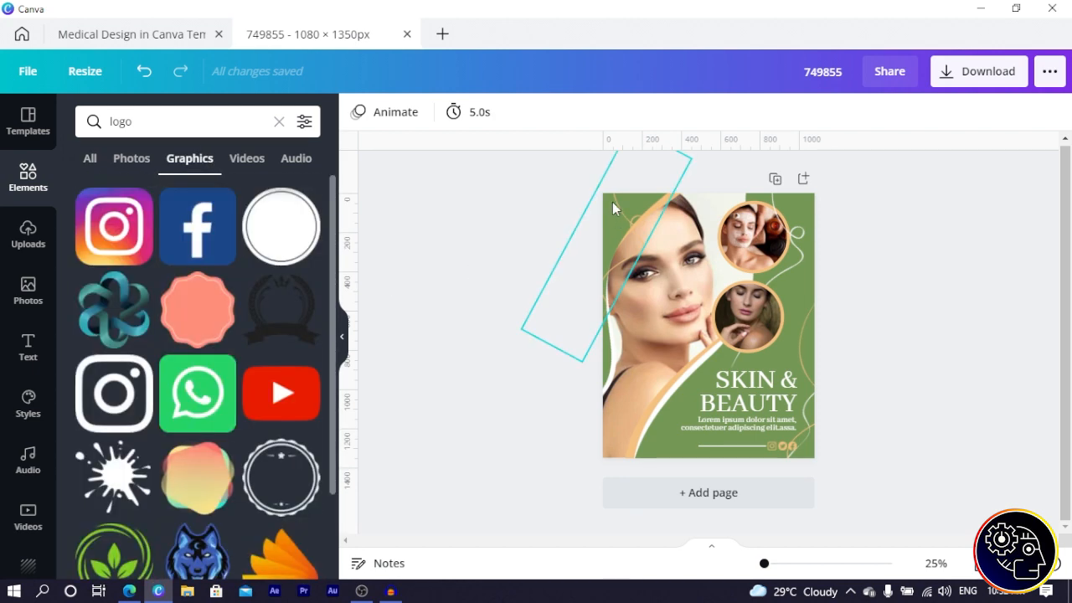
{"action": "scroll", "coordinate": [285, 327], "scroll_direction": "down", "scroll_amount": 8}
{"action": "scroll", "coordinate": [269, 352], "scroll_direction": "down", "scroll_amount": 10}
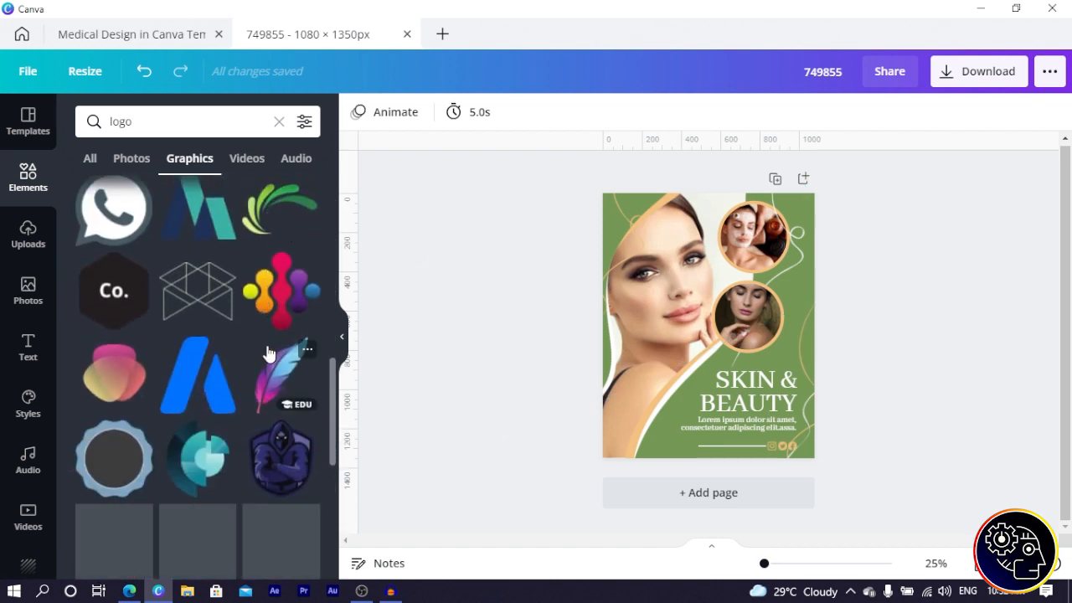
{"action": "scroll", "coordinate": [268, 350], "scroll_direction": "down", "scroll_amount": 3}
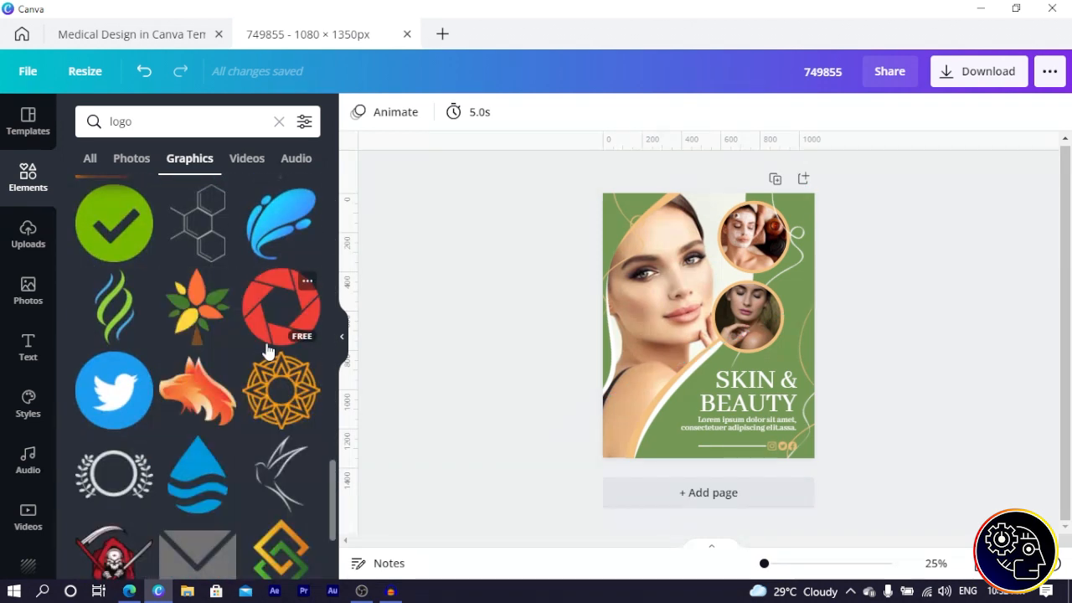
{"action": "scroll", "coordinate": [268, 350], "scroll_direction": "down", "scroll_amount": 2}
{"action": "scroll", "coordinate": [201, 335], "scroll_direction": "up", "scroll_amount": 3}
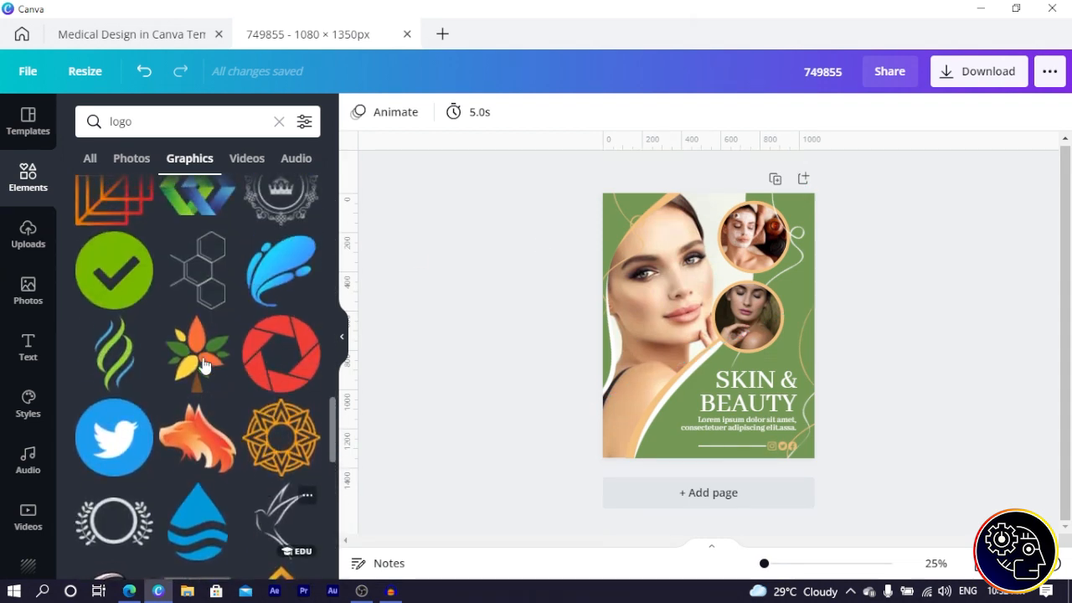
{"action": "left_click", "coordinate": [114, 352]}
Recolor the logo's blue strands white and its green strands with the document's light orange.
{"action": "left_click", "coordinate": [357, 112]}
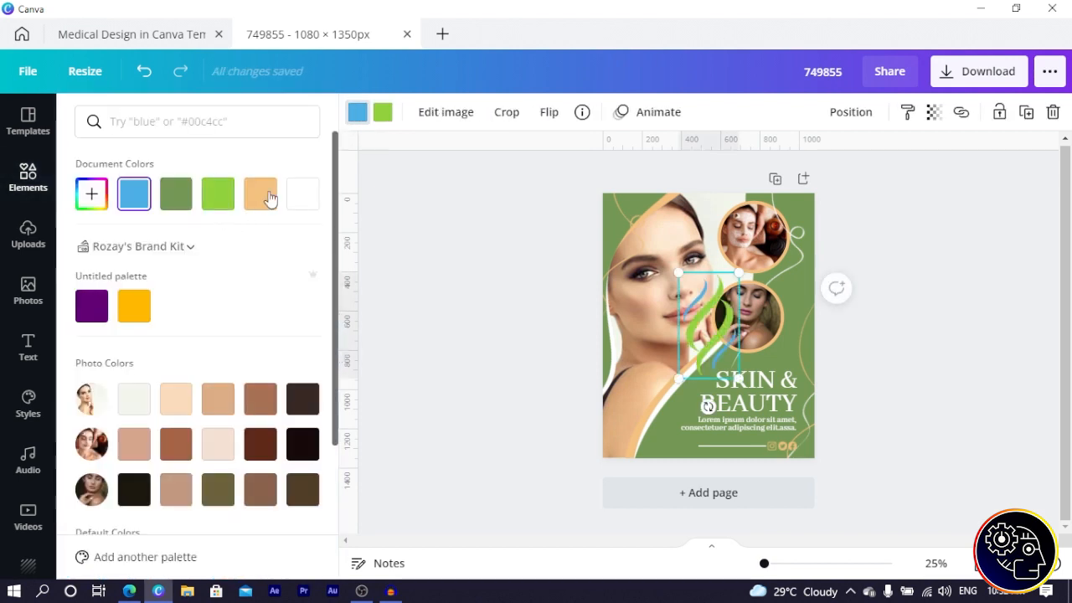
{"action": "left_click", "coordinate": [304, 196]}
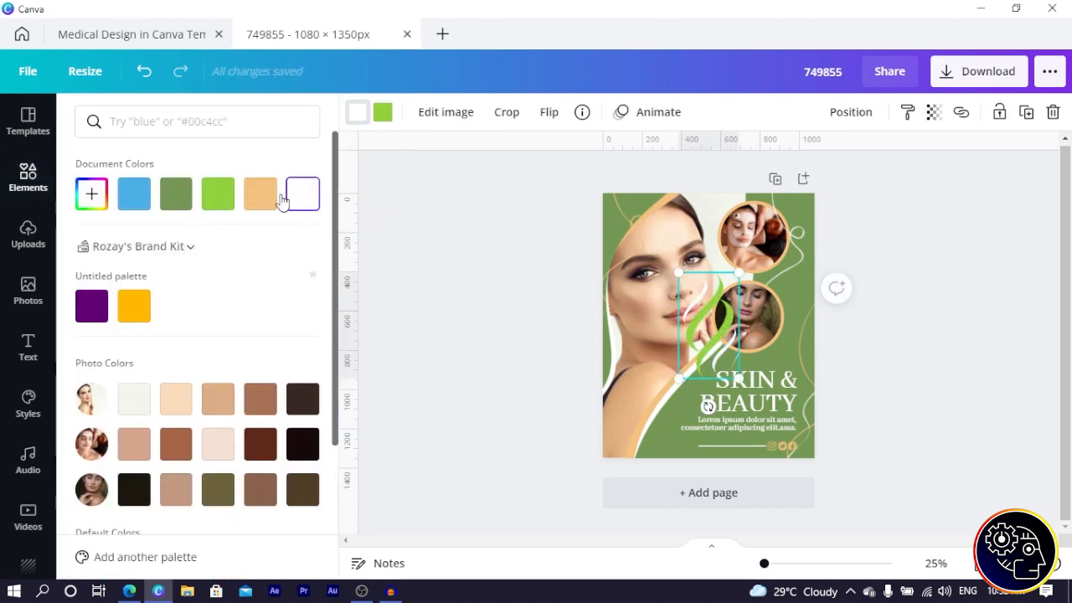
{"action": "left_click", "coordinate": [351, 119]}
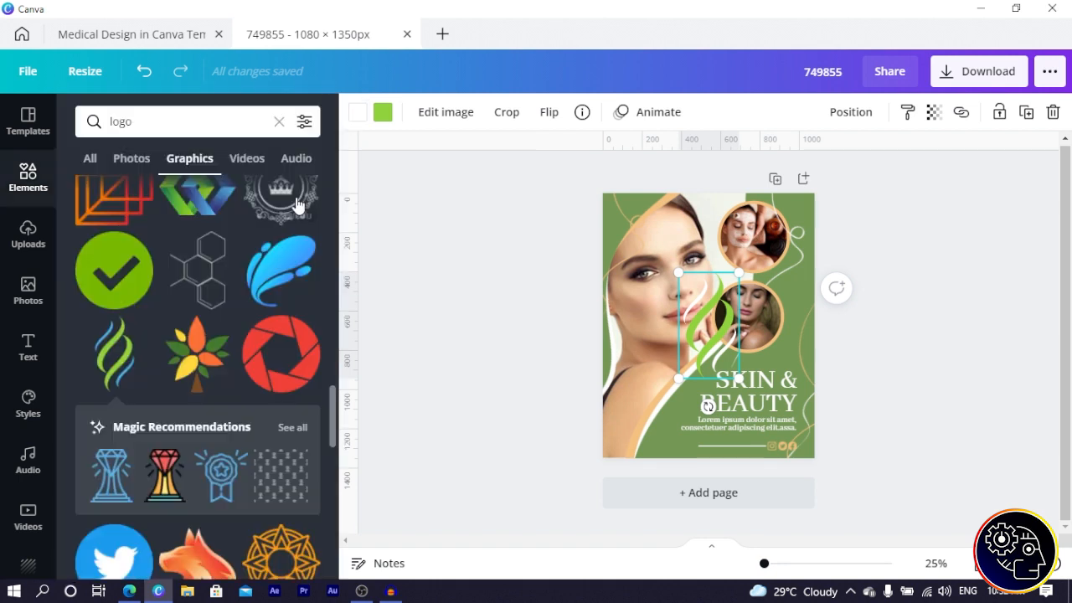
{"action": "left_click", "coordinate": [359, 115]}
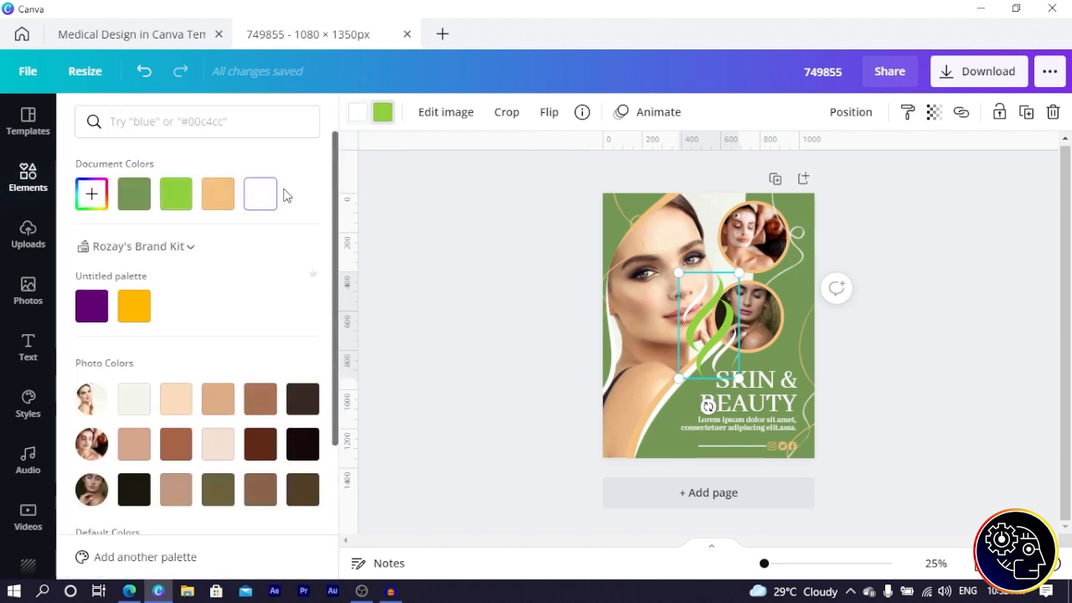
{"action": "left_click", "coordinate": [215, 198]}
Shrink the logo and place it in the flyer's upper-left corner.
{"action": "left_click_drag", "start_coordinate": [729, 375], "coordinate": [620, 220]}
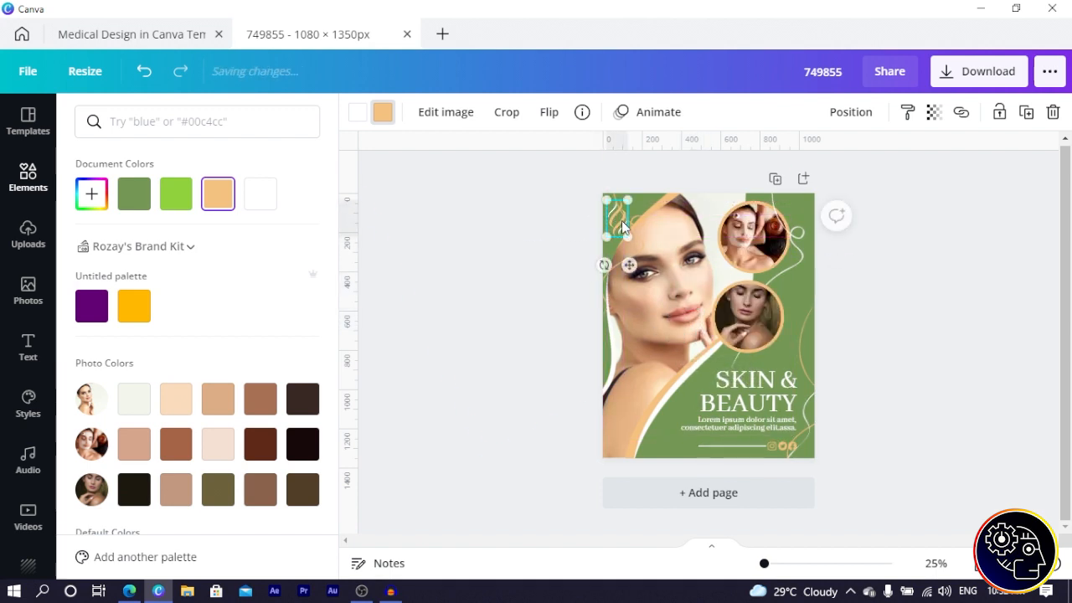
{"action": "left_click", "coordinate": [497, 250]}
{"action": "left_click", "coordinate": [600, 305]}
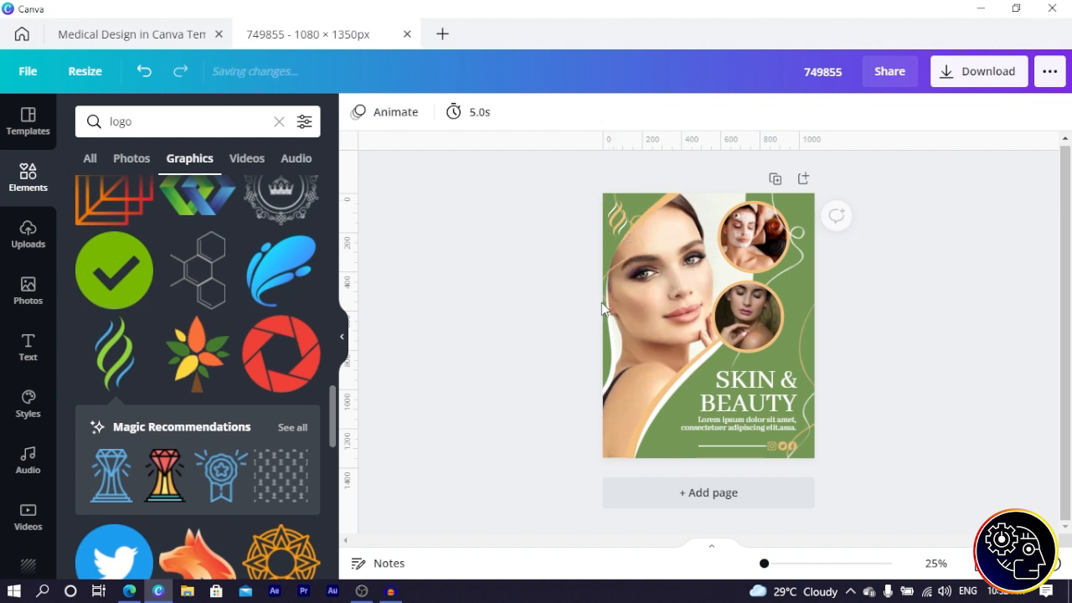
Unlock and delete the light orange wavy line behind the logo.
{"action": "left_click", "coordinate": [1028, 115]}
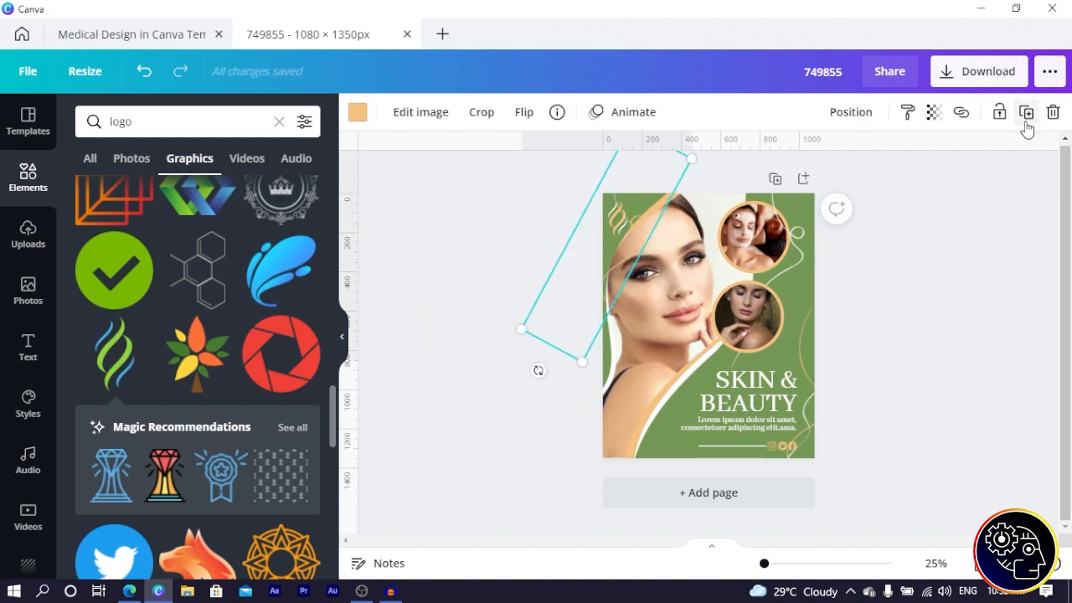
{"action": "left_click", "coordinate": [993, 139]}
{"action": "left_click", "coordinate": [612, 231]}
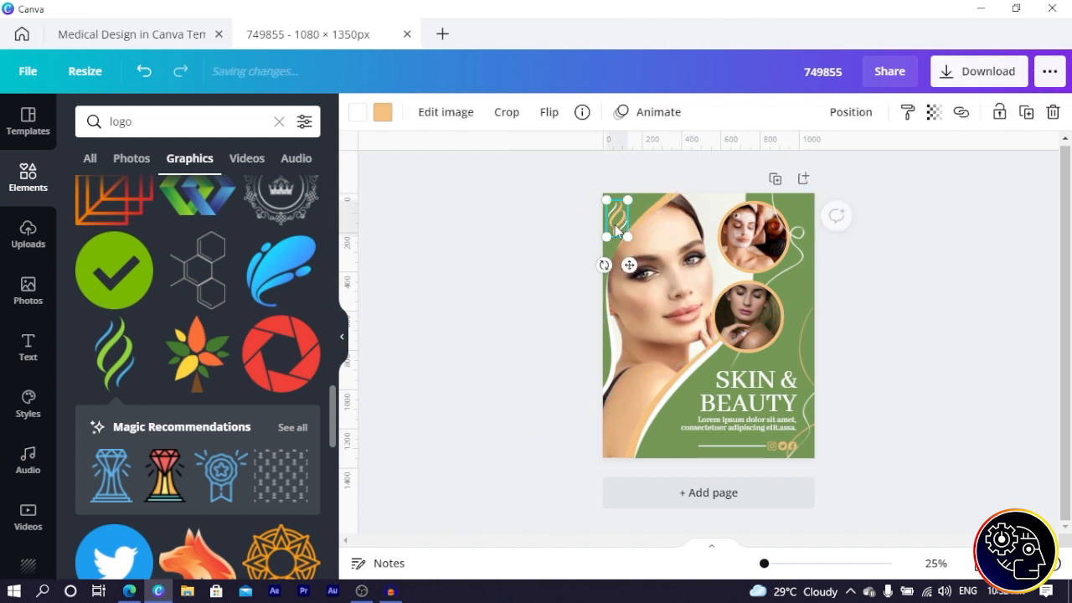
Unlock the three large overlapping curved shapes that frame the portrait's upper-left side.
{"action": "left_click", "coordinate": [610, 323]}
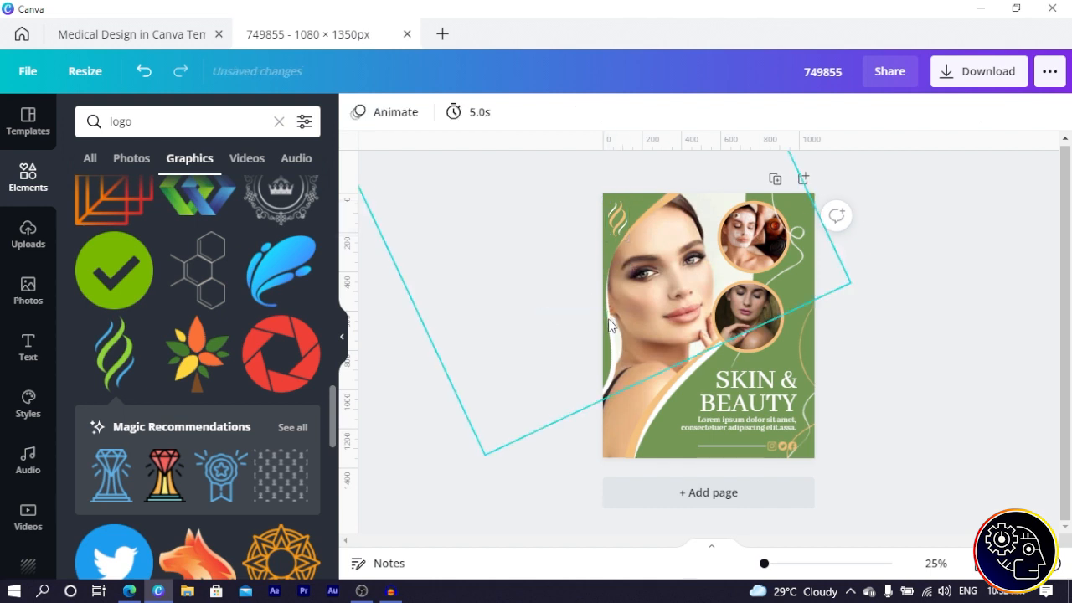
{"action": "left_click_drag", "start_coordinate": [664, 201], "coordinate": [658, 213]}
{"action": "left_click", "coordinate": [760, 185]}
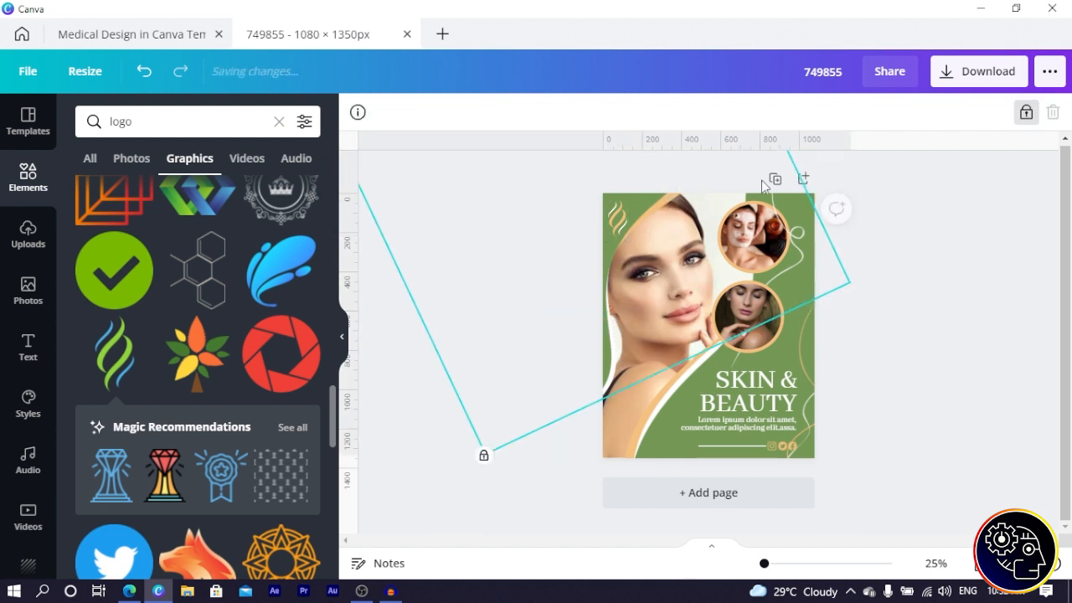
{"action": "left_click", "coordinate": [1024, 116]}
{"action": "left_click", "coordinate": [624, 247]}
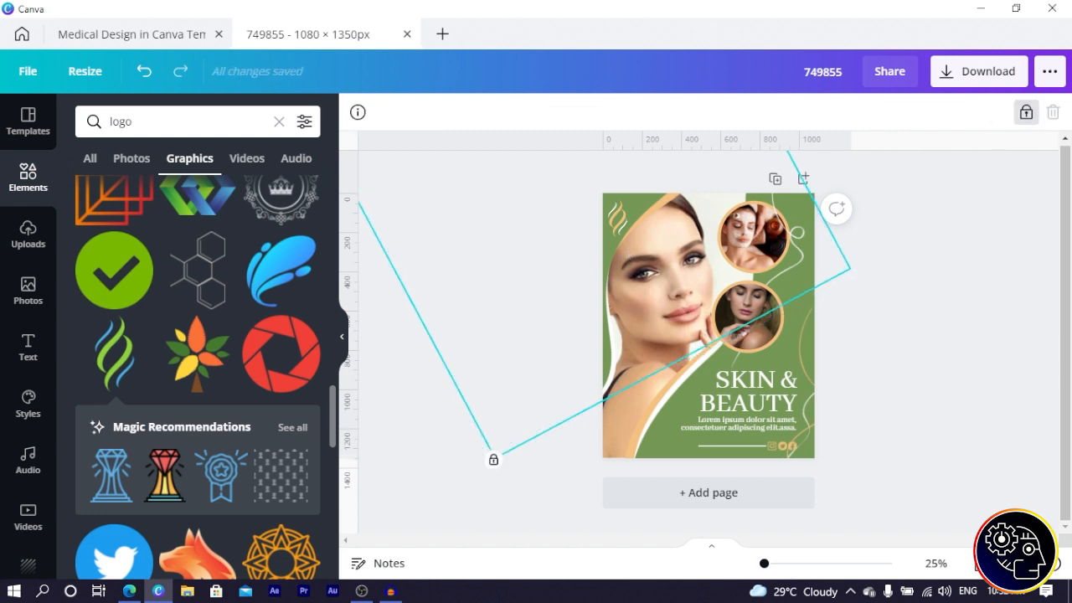
{"action": "left_click", "coordinate": [1025, 116]}
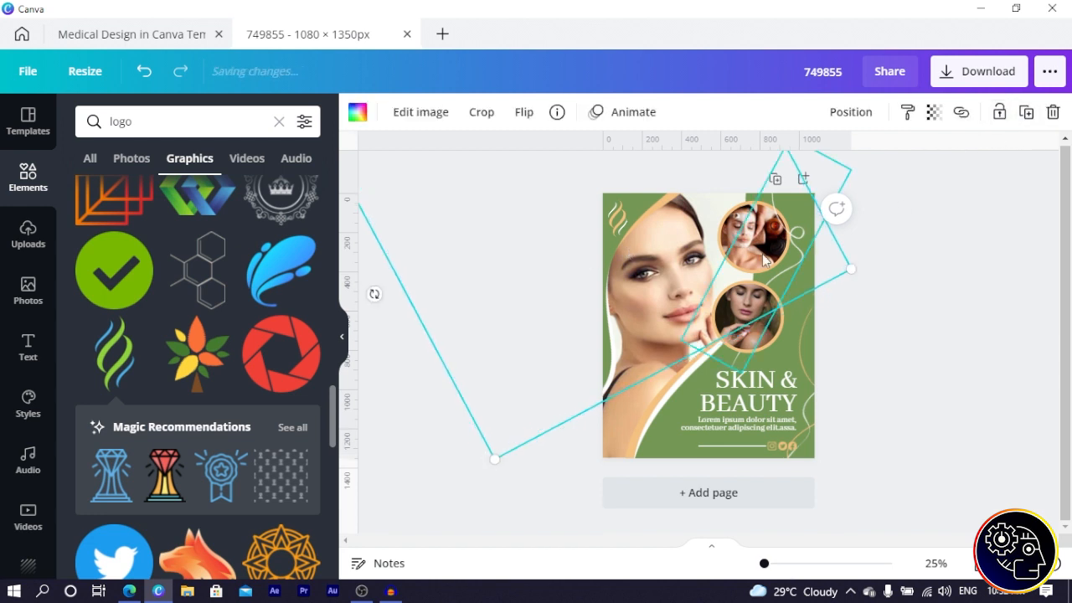
{"action": "left_click", "coordinate": [654, 200]}
{"action": "left_click", "coordinate": [643, 196]}
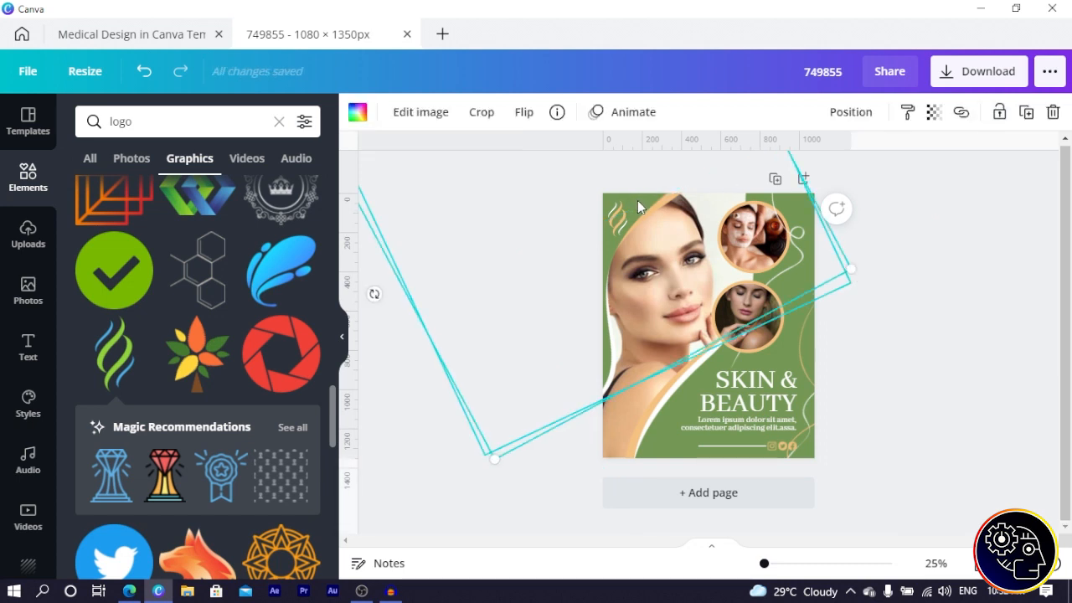
{"action": "left_click", "coordinate": [638, 200]}
{"action": "left_click", "coordinate": [1026, 116]}
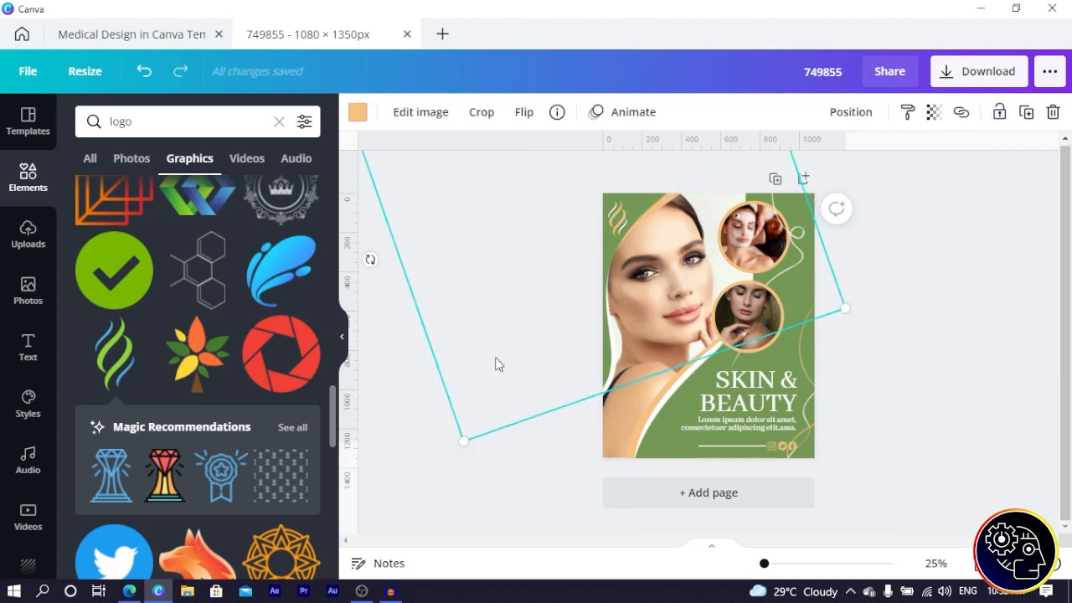
Move the three curved shapes together slightly to the right and rotate them a few degrees clockwise.
{"action": "left_click_drag", "start_coordinate": [390, 362], "coordinate": [612, 320]}
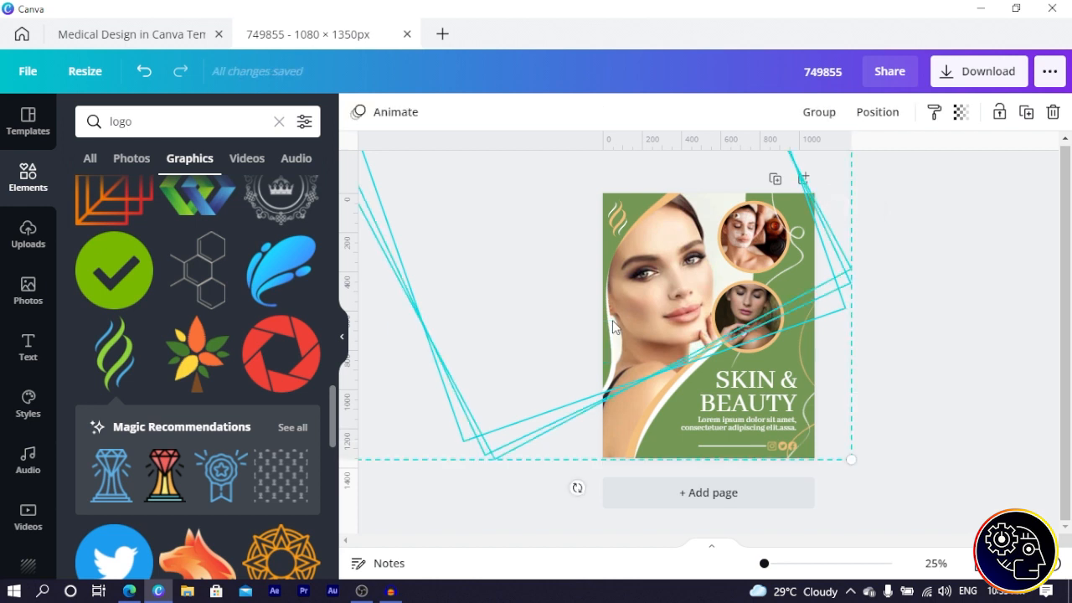
{"action": "key", "text": "shift+Right"}
{"action": "key", "text": "shift+Right"}
{"action": "key", "text": "shift+Right"}
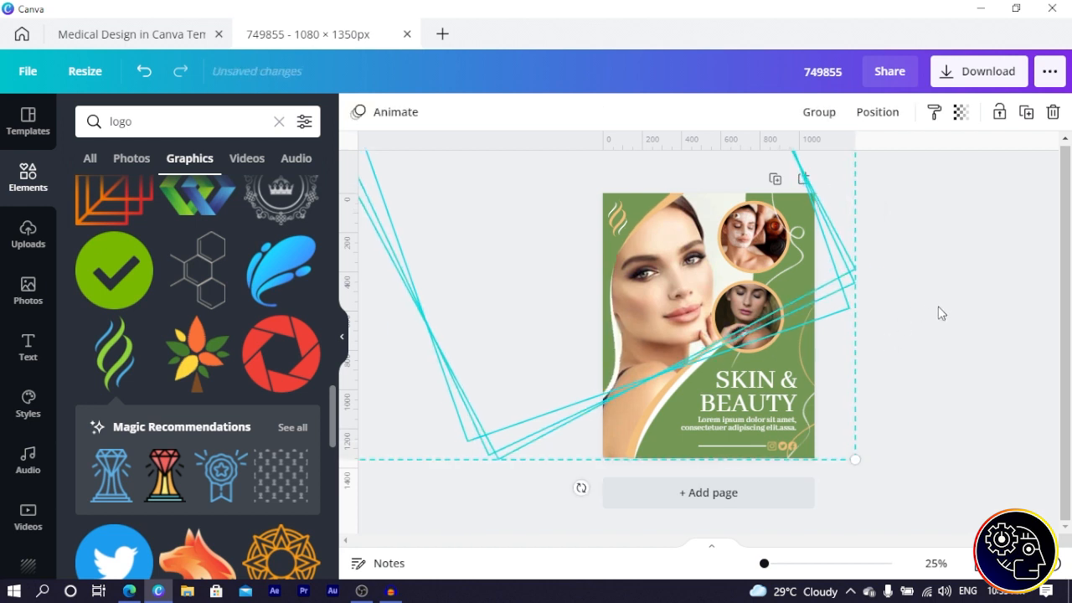
{"action": "mouse_move", "coordinate": [581, 488]}
{"action": "left_mouse_down"}
{"action": "mouse_move", "coordinate": [562, 485]}
{"action": "mouse_move", "coordinate": [564, 475]}
{"action": "left_mouse_up"}
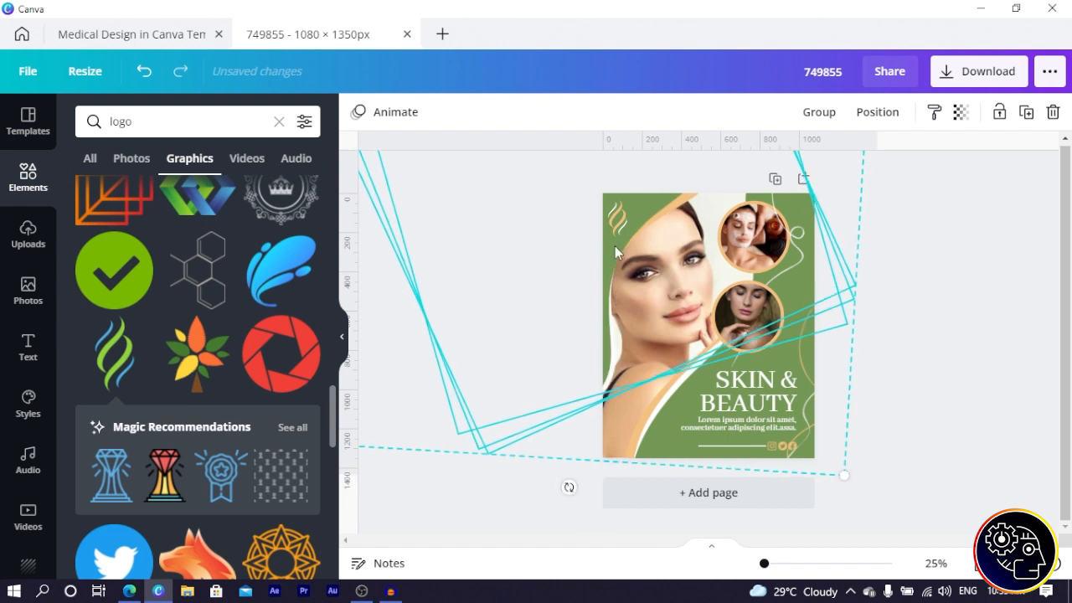
Scale the logo in the flyer's upper-left corner down slightly.
{"action": "left_click", "coordinate": [620, 221]}
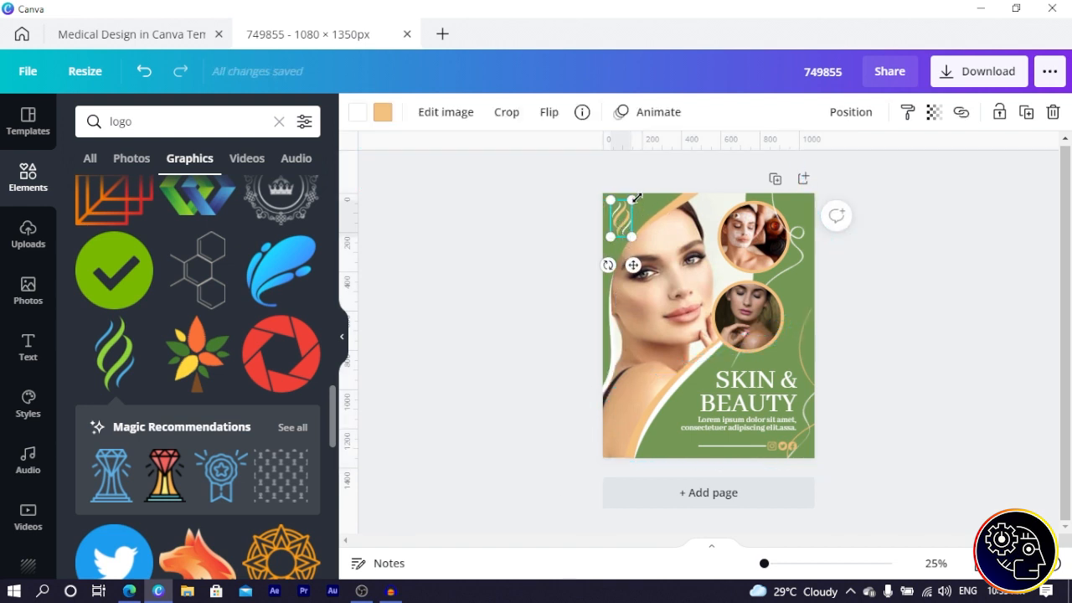
{"action": "left_click_drag", "start_coordinate": [634, 198], "coordinate": [628, 211]}
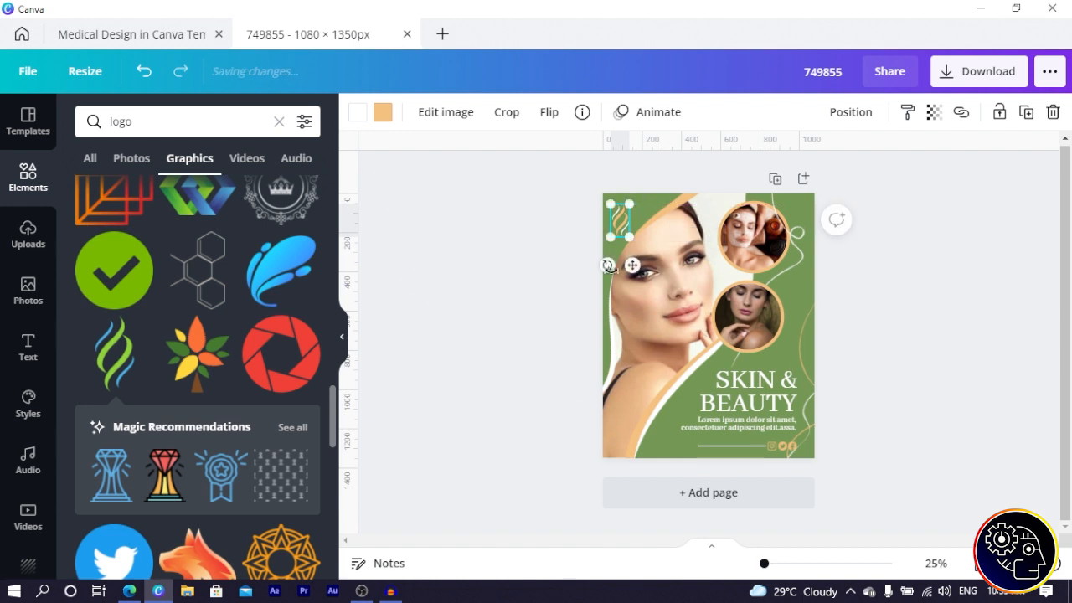
{"action": "left_click", "coordinate": [524, 294]}
Lock the three curved shapes framing the portrait's upper-left side together in their rotated position.
{"action": "left_click_drag", "start_coordinate": [458, 430], "coordinate": [609, 329]}
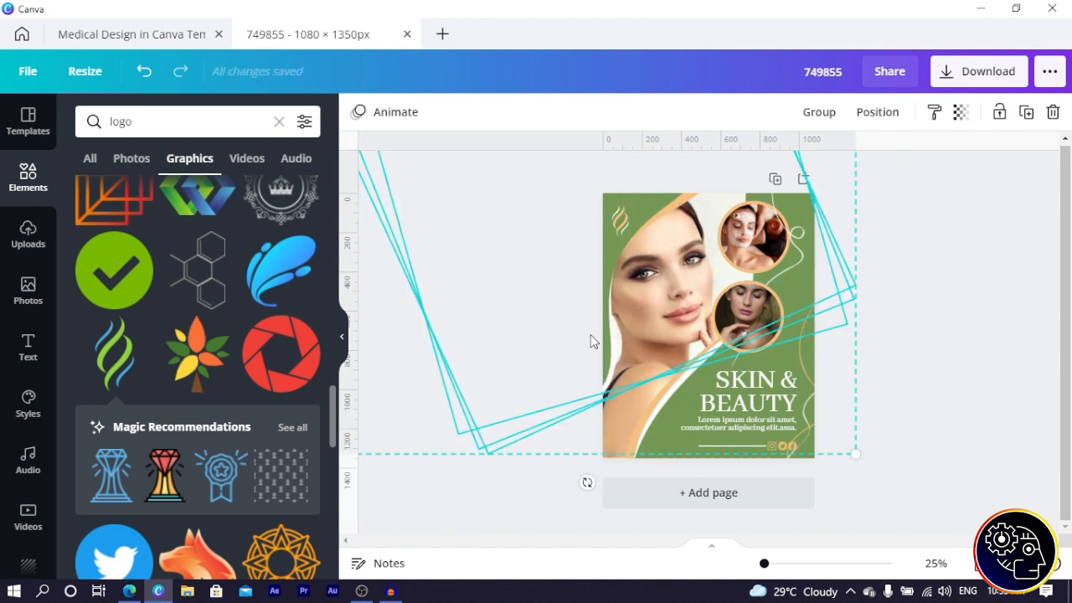
{"action": "left_click", "coordinate": [1000, 116]}
{"action": "left_click", "coordinate": [977, 231]}
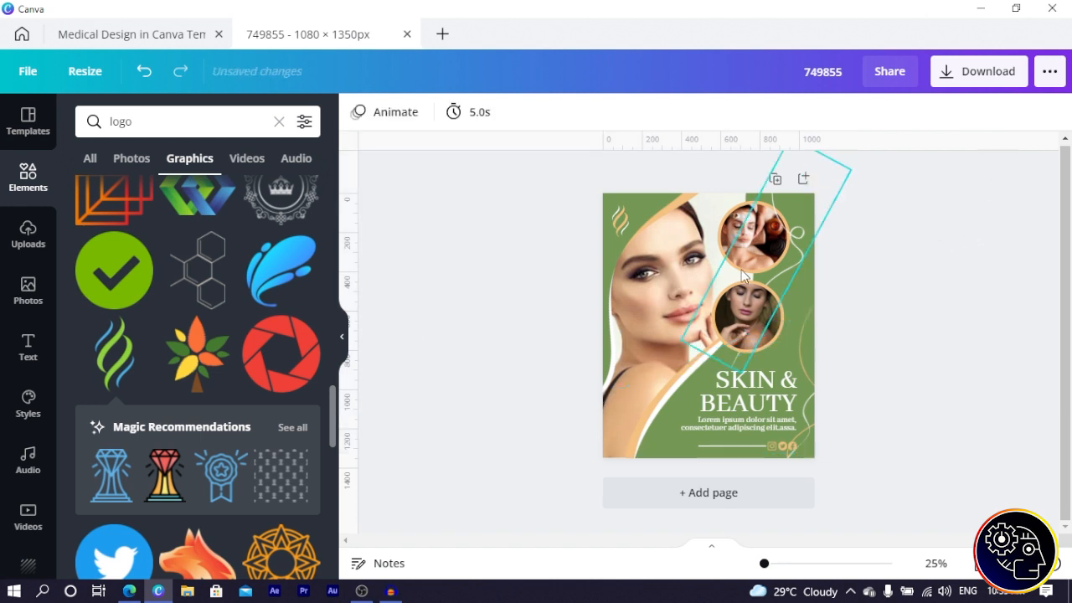
{"action": "left_click", "coordinate": [805, 258]}
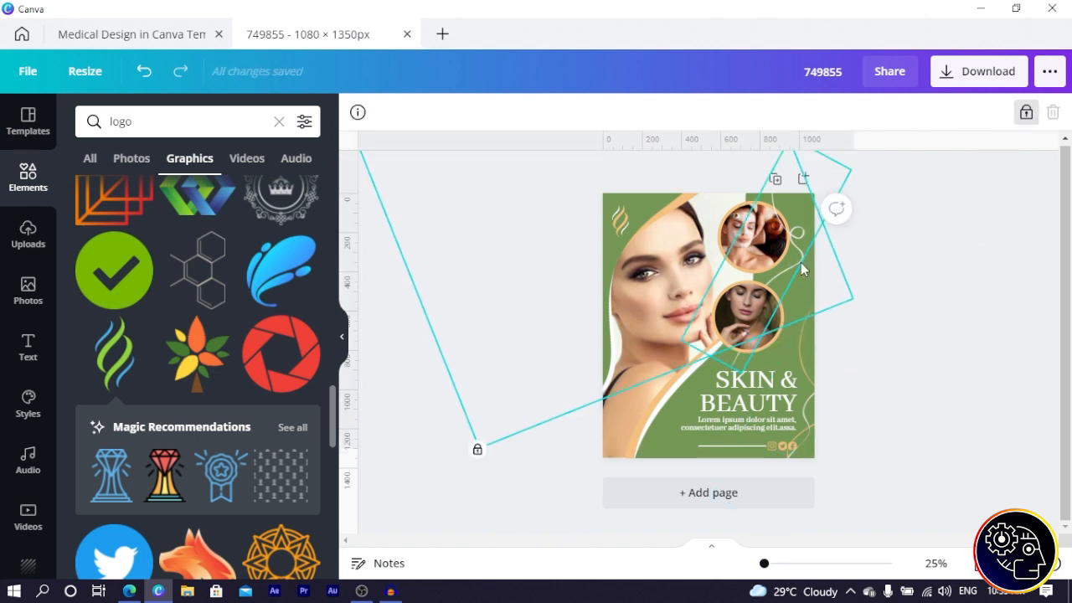
Unlock the curly line at the flyer's upper right, duplicate it, and place the copy rotated across the lower-left corner.
{"action": "key", "text": "ctrl+v"}
{"action": "left_click", "coordinate": [795, 267]}
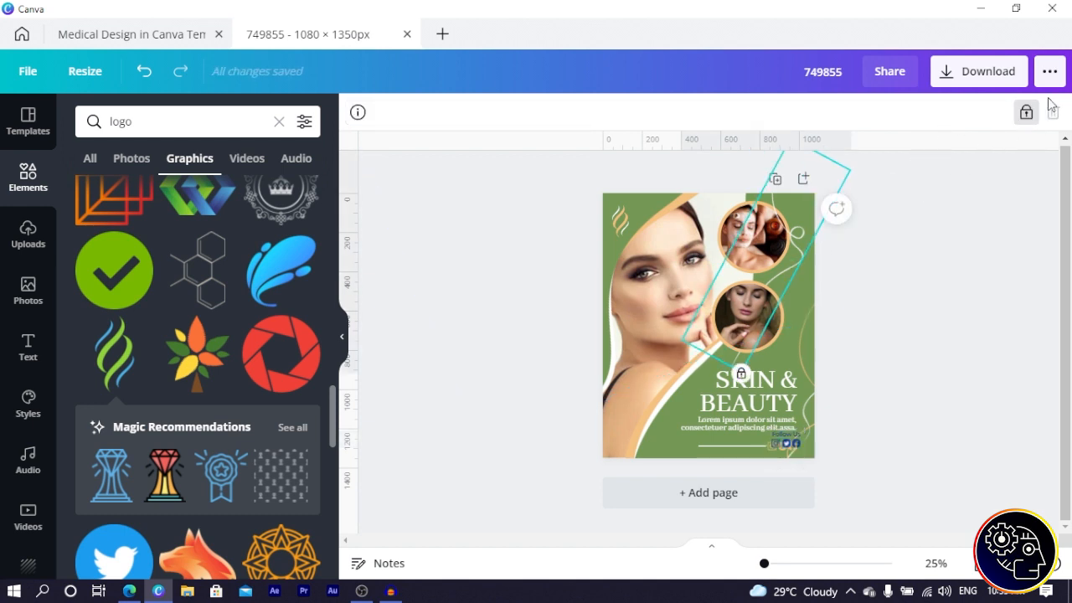
{"action": "left_click", "coordinate": [1026, 121]}
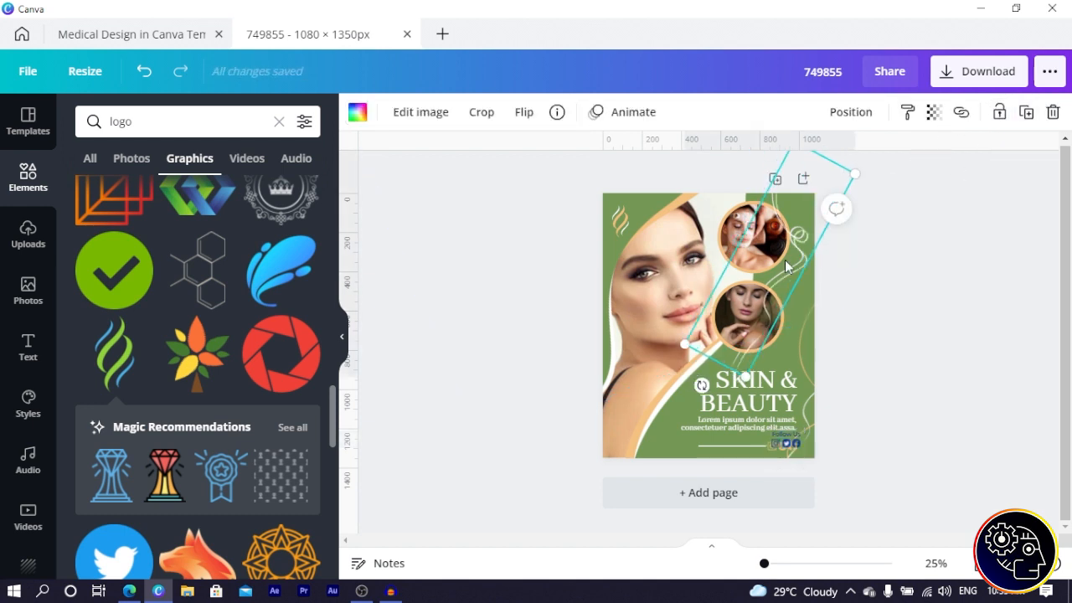
{"action": "left_click_drag", "start_coordinate": [788, 259], "coordinate": [624, 412]}
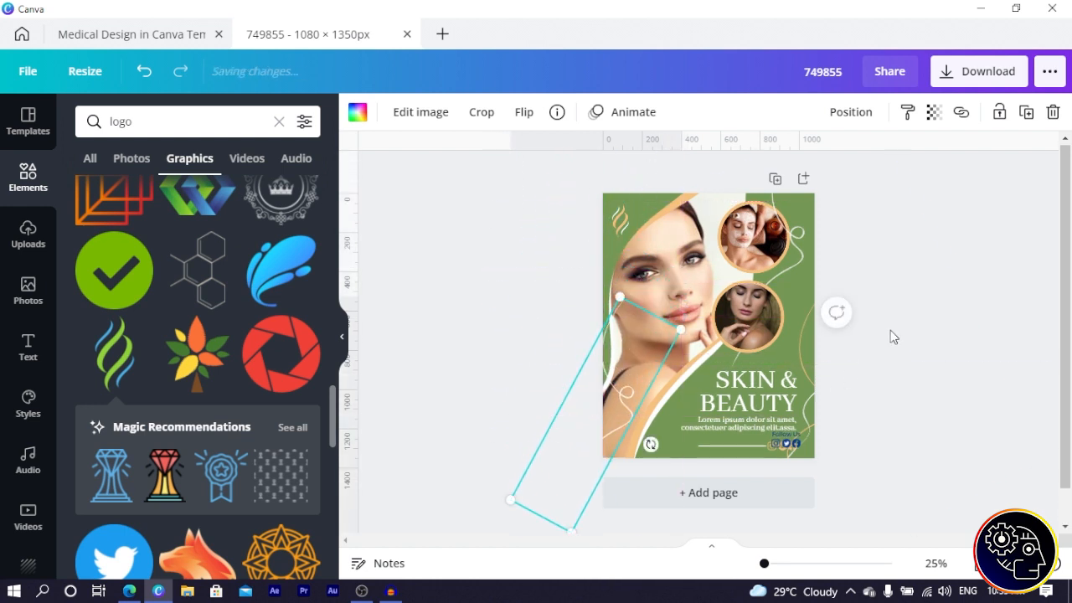
{"action": "key", "text": "Delete"}
{"action": "left_click", "coordinate": [632, 380]}
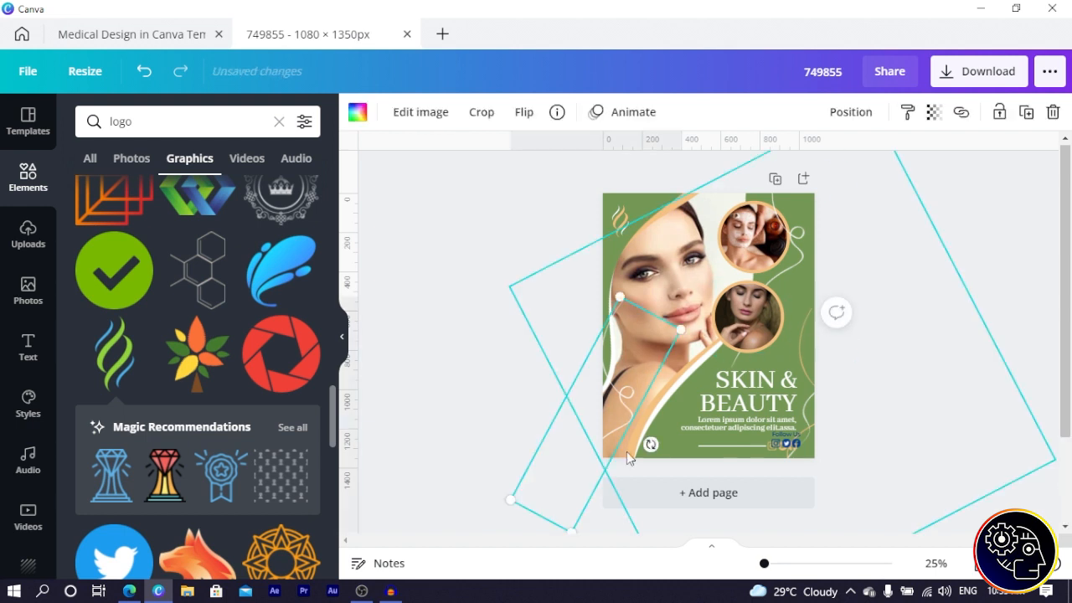
{"action": "left_click_drag", "start_coordinate": [649, 445], "coordinate": [457, 519]}
{"action": "left_click_drag", "start_coordinate": [618, 442], "coordinate": [652, 434]}
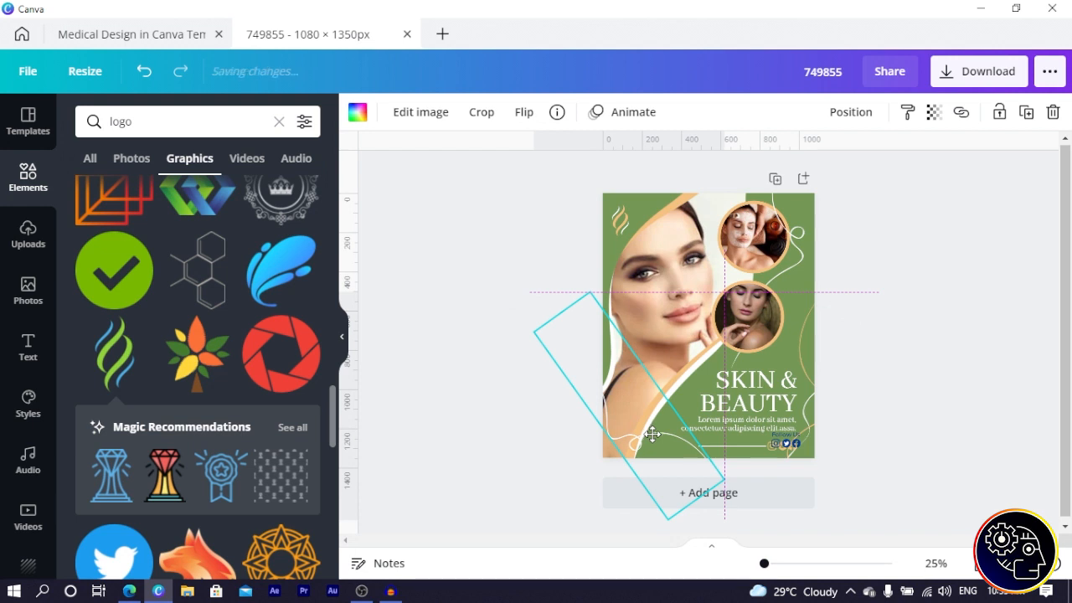
Delete the blue Follow Us graphic lying over the social icon row.
{"action": "left_click", "coordinate": [786, 443]}
{"action": "key", "text": "Delete"}
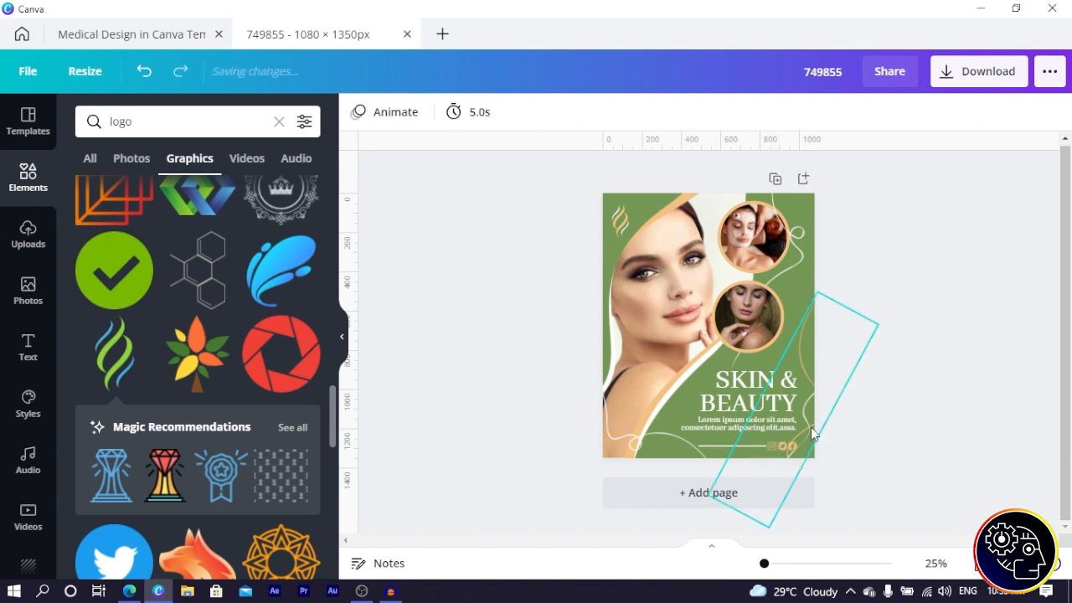
Move the flyer's lower-right decorative line up beside the circular photos and rotate it, then shift the upper-right curly line slightly up and outward.
{"action": "left_click", "coordinate": [812, 429]}
{"action": "left_click_drag", "start_coordinate": [807, 374], "coordinate": [828, 196]}
{"action": "left_click", "coordinate": [924, 301]}
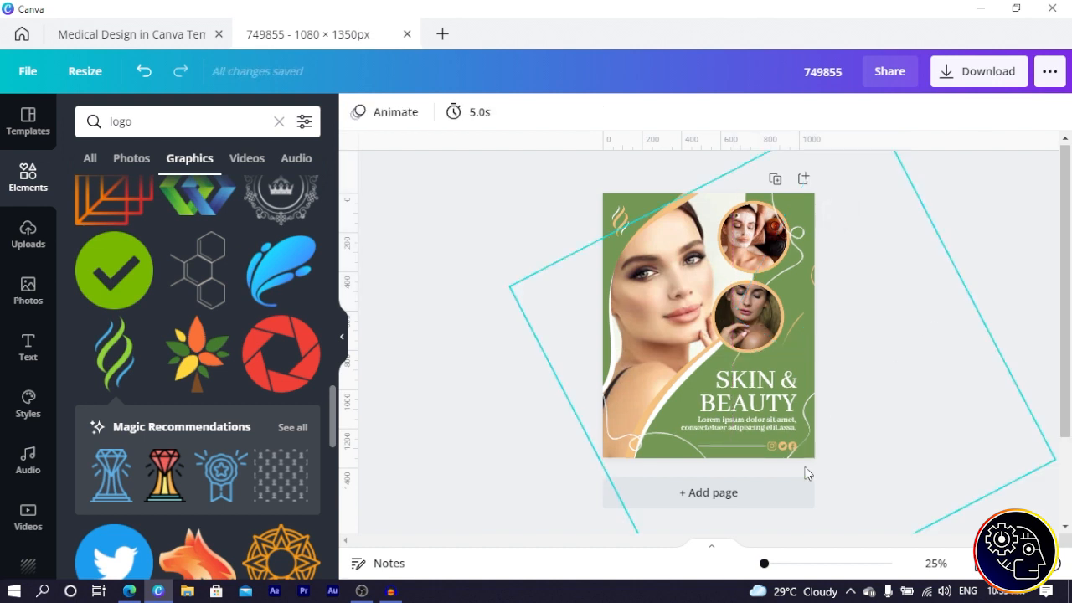
{"action": "left_click_drag", "start_coordinate": [797, 377], "coordinate": [589, 220]}
{"action": "left_click_drag", "start_coordinate": [792, 270], "coordinate": [817, 244]}
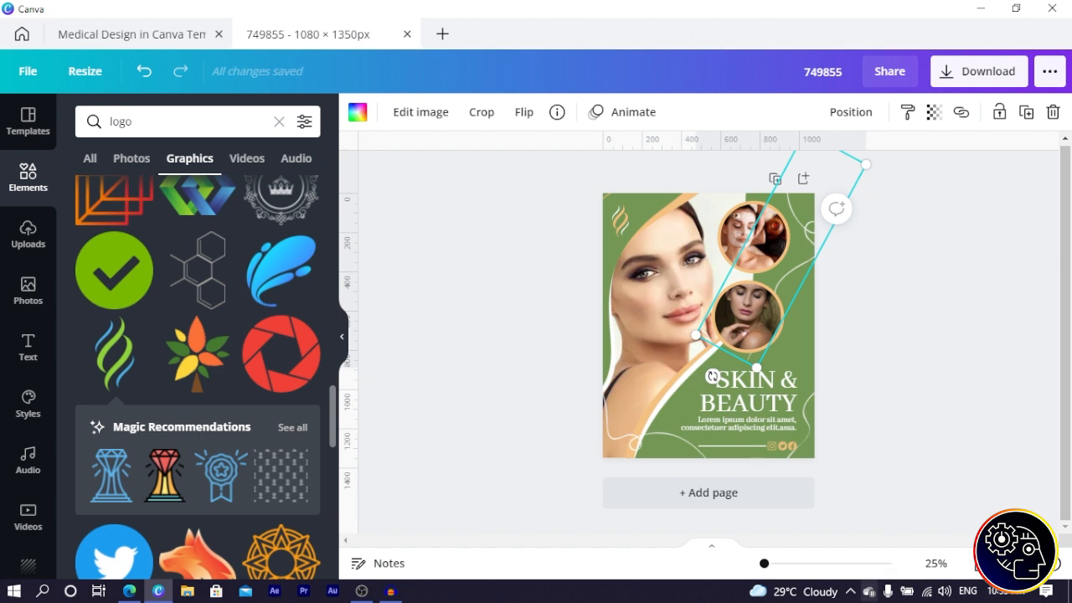